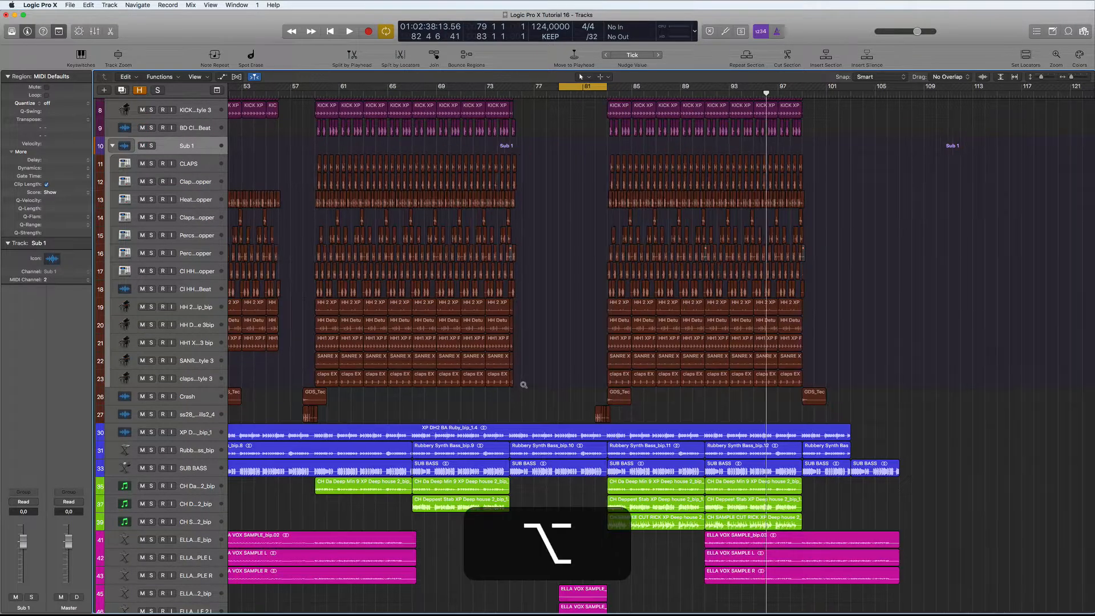
Step: Copy the last claps region before the break on the "claps EXP" track into the empty section at bar 79
scroll(523, 383, up, 3)
scroll(522, 384, up, 5)
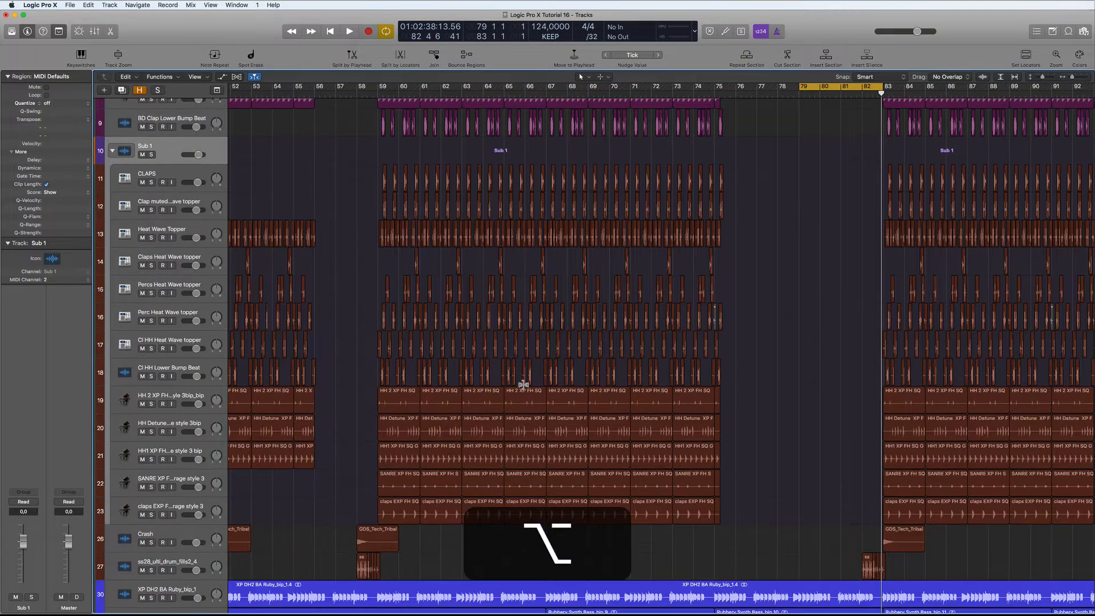
scroll(536, 386, down, 10)
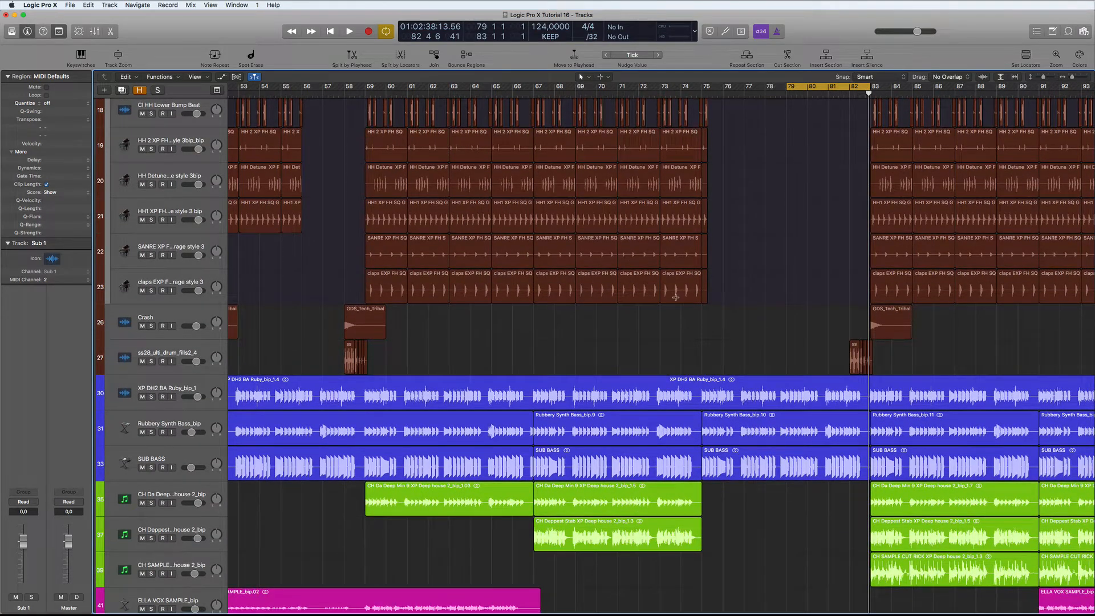
click(677, 280)
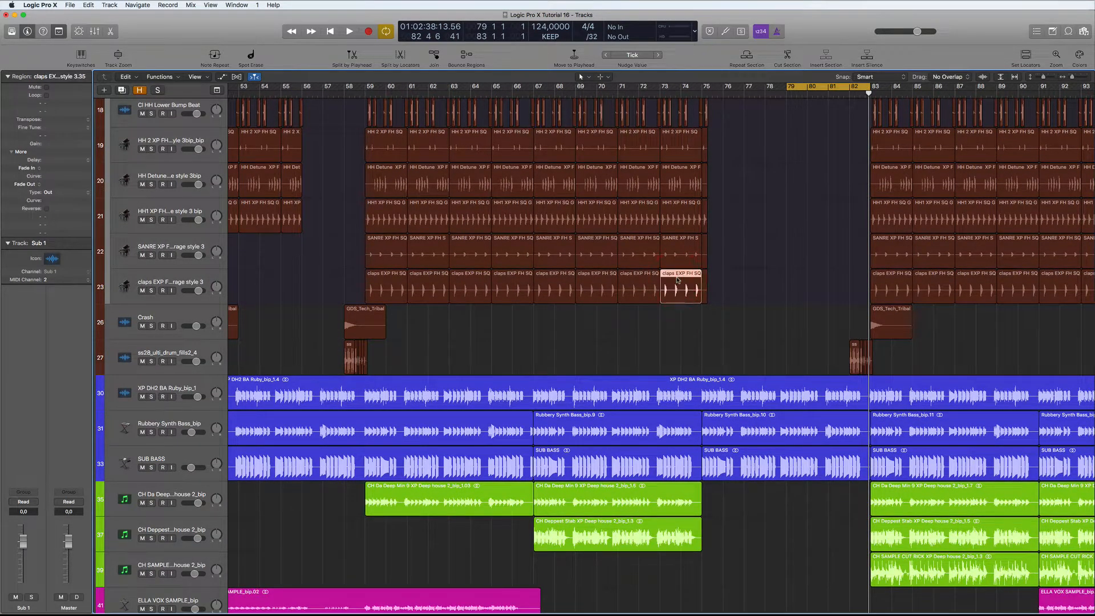
drag(677, 280, 806, 283)
scroll(705, 311, right, 5)
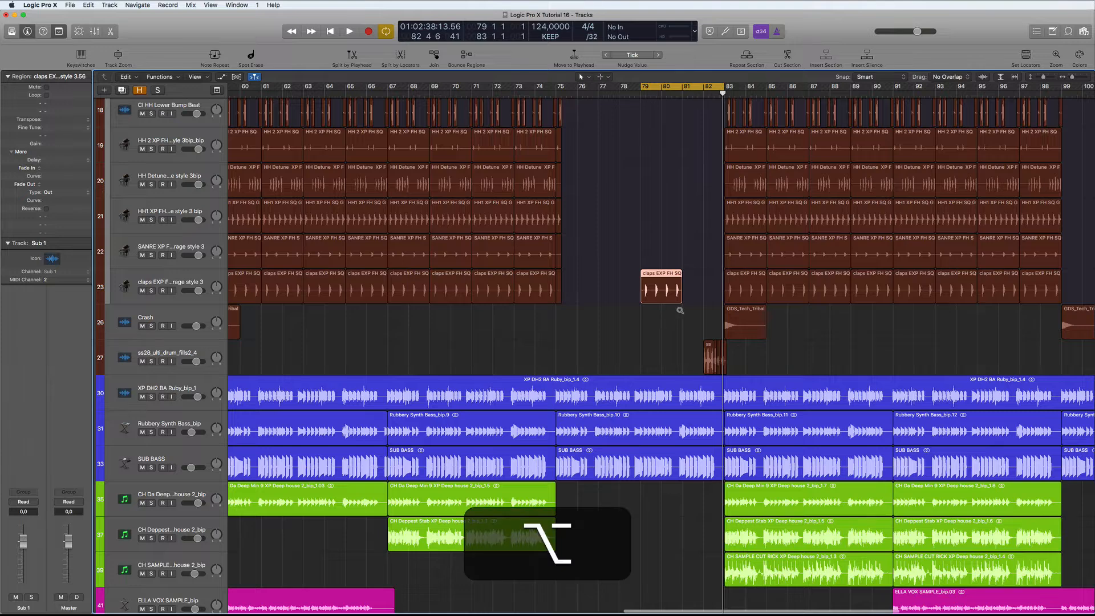
Step: Shift the copied claps region so its first hit lands on bar 79, and trim both ends to leave only that hit
alt+scroll(669, 311, up, 6)
alt+scroll(680, 311, up, 3)
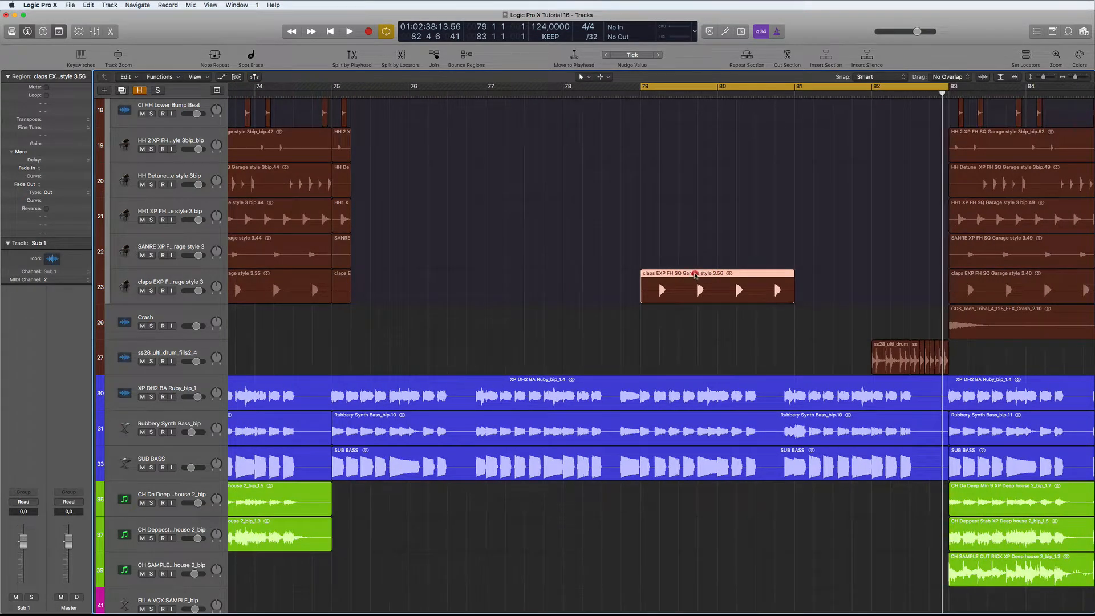
drag(695, 276, 676, 277)
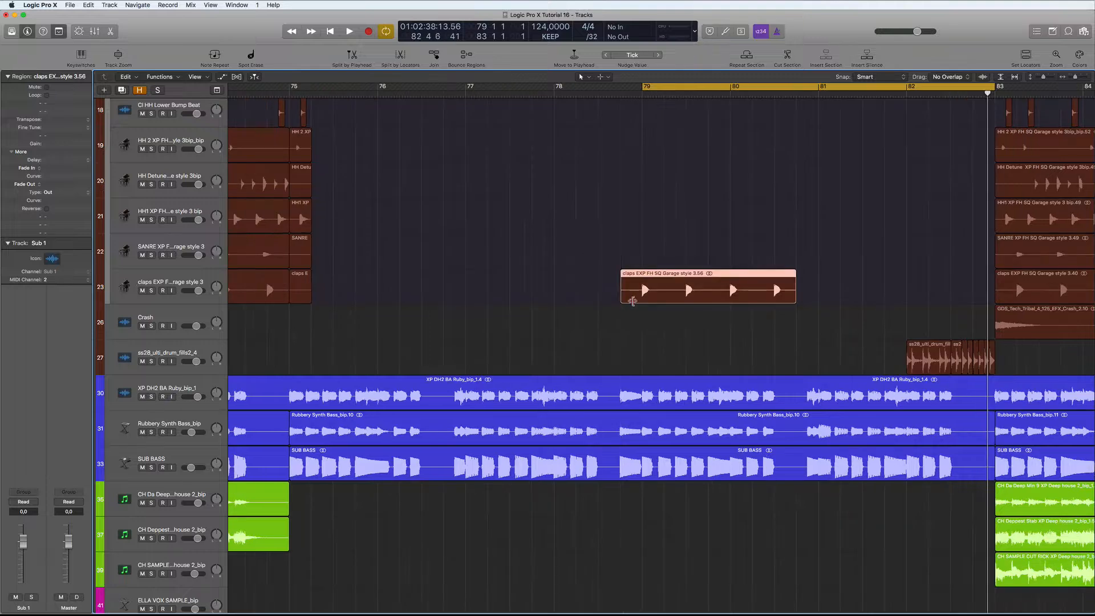
drag(631, 300, 643, 300)
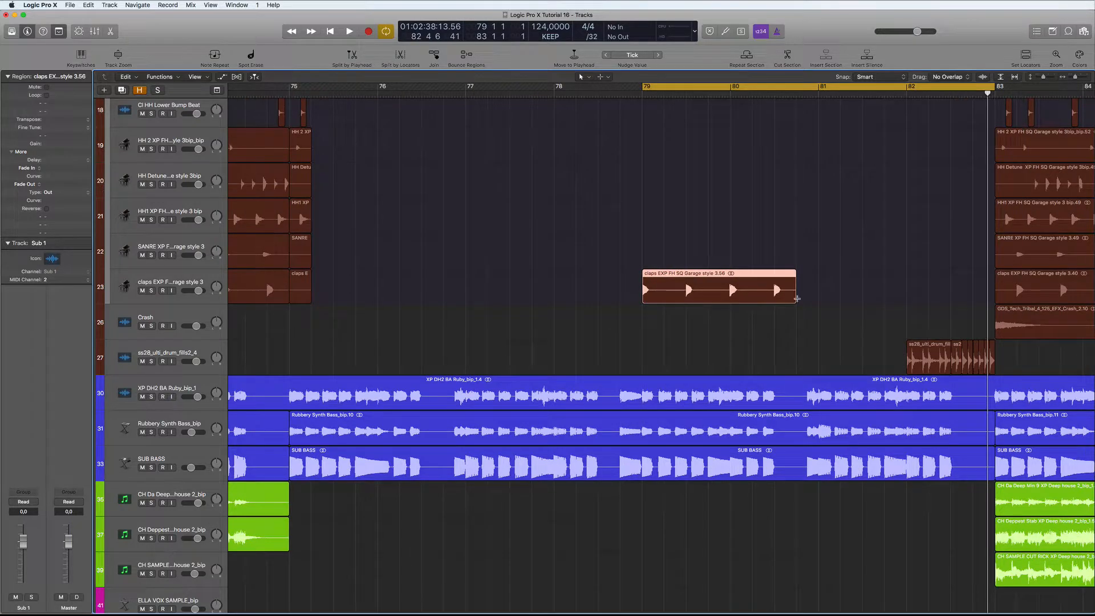
drag(793, 300, 651, 289)
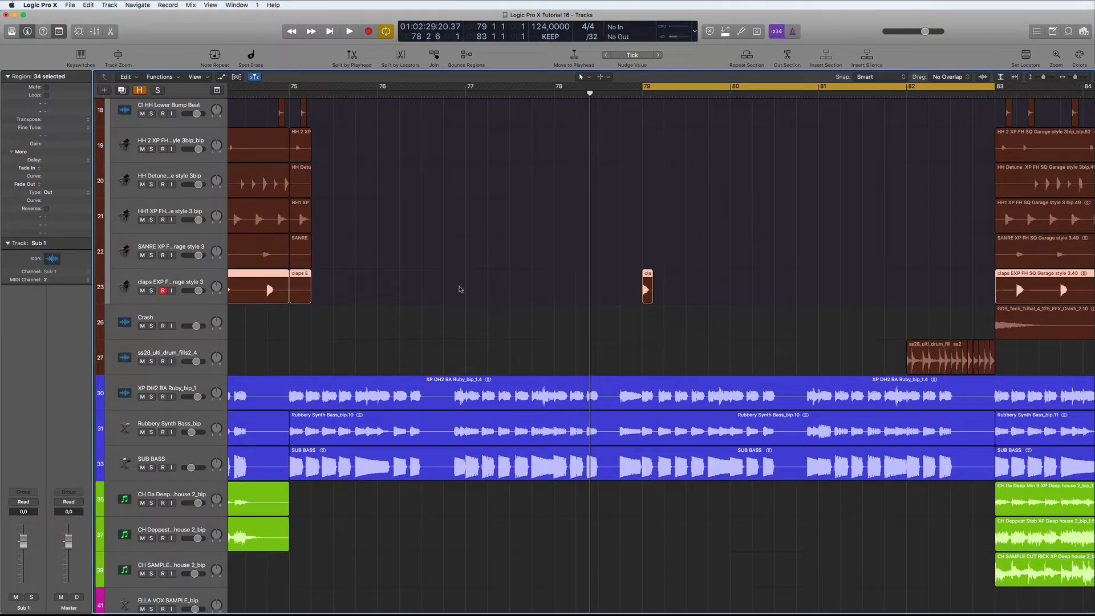
drag(653, 293, 639, 302)
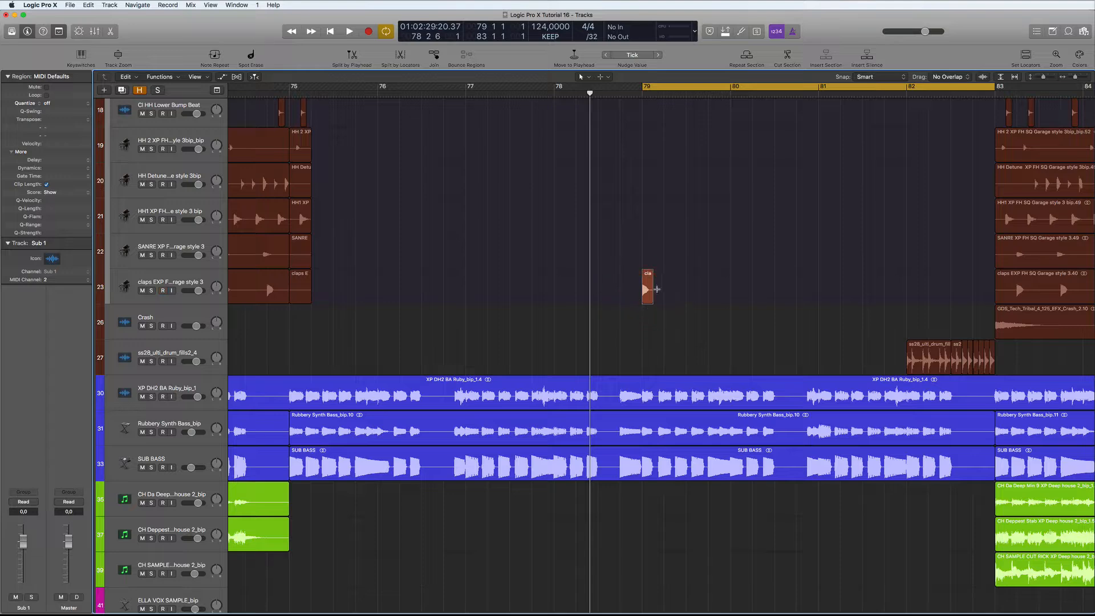
scroll(683, 328, up, 8)
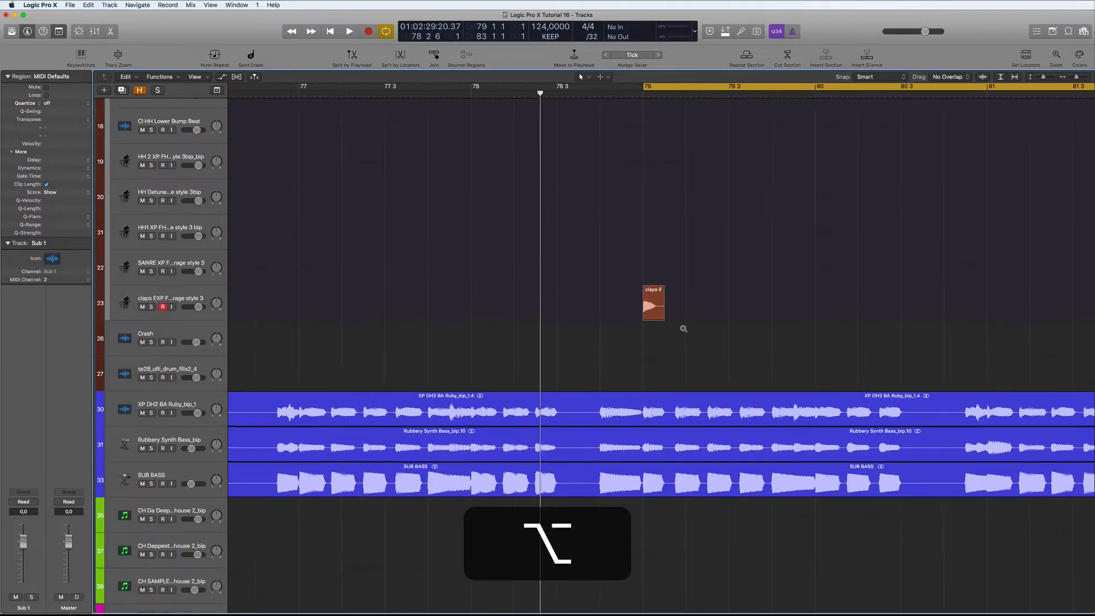
Step: Set the grid division to /16 and repeat the single clap at bar 79 eight times in a row
click(593, 37)
click(594, 23)
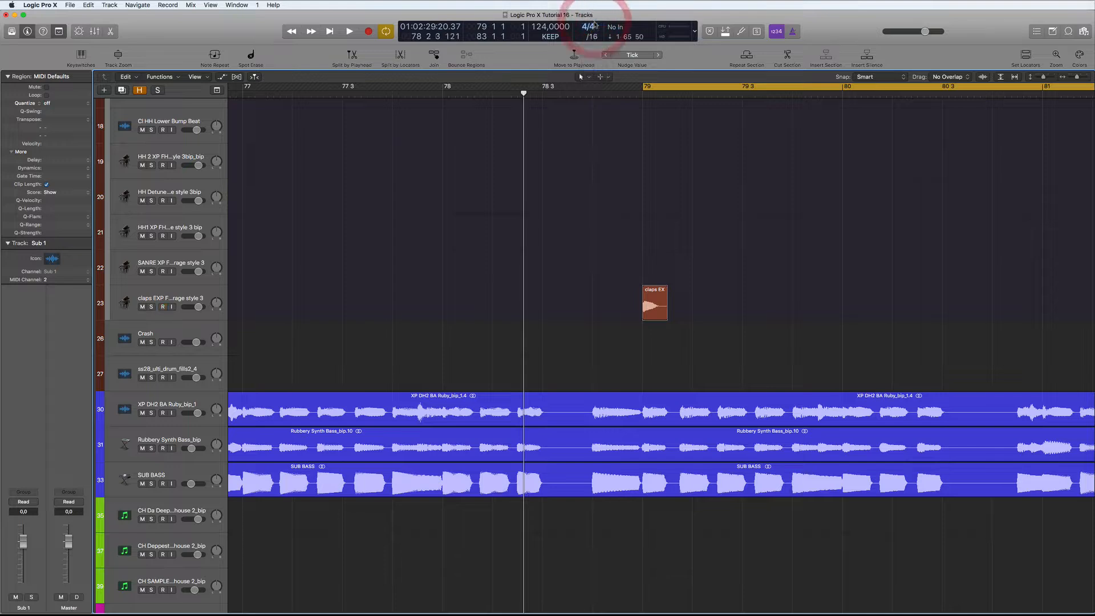
scroll(658, 298, up, 1)
key(super)
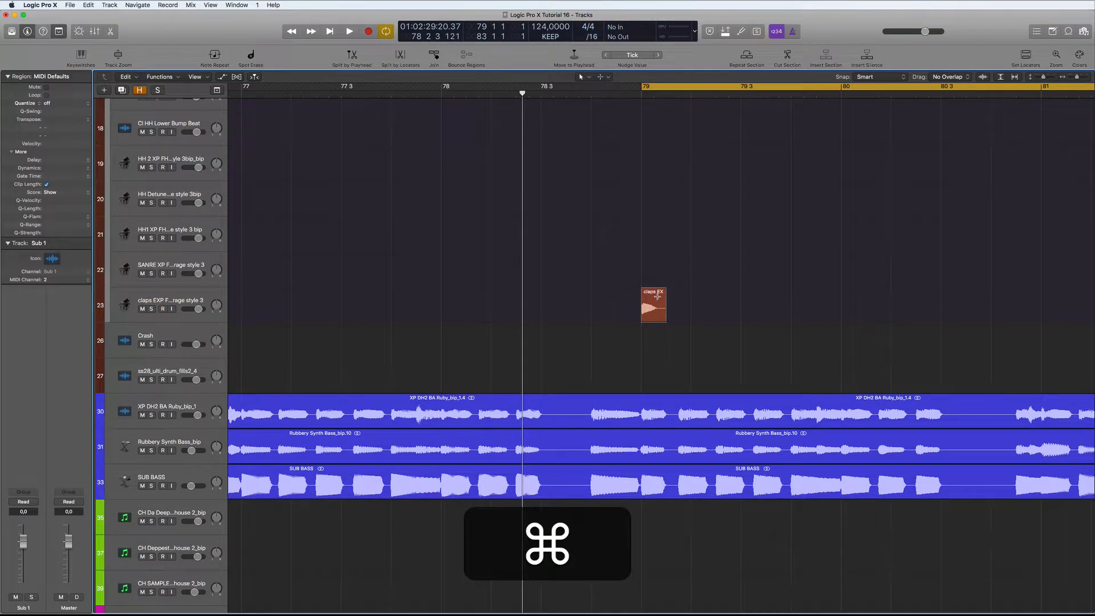
click(657, 296)
key(super+r)
key(super+r)
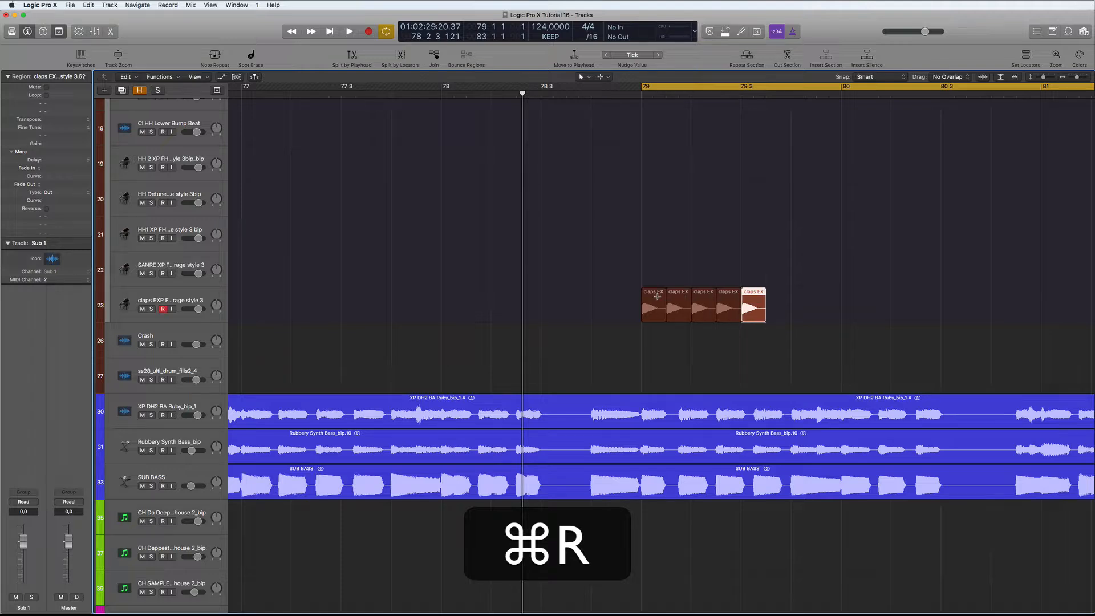
key(super+r)
key(super+r)
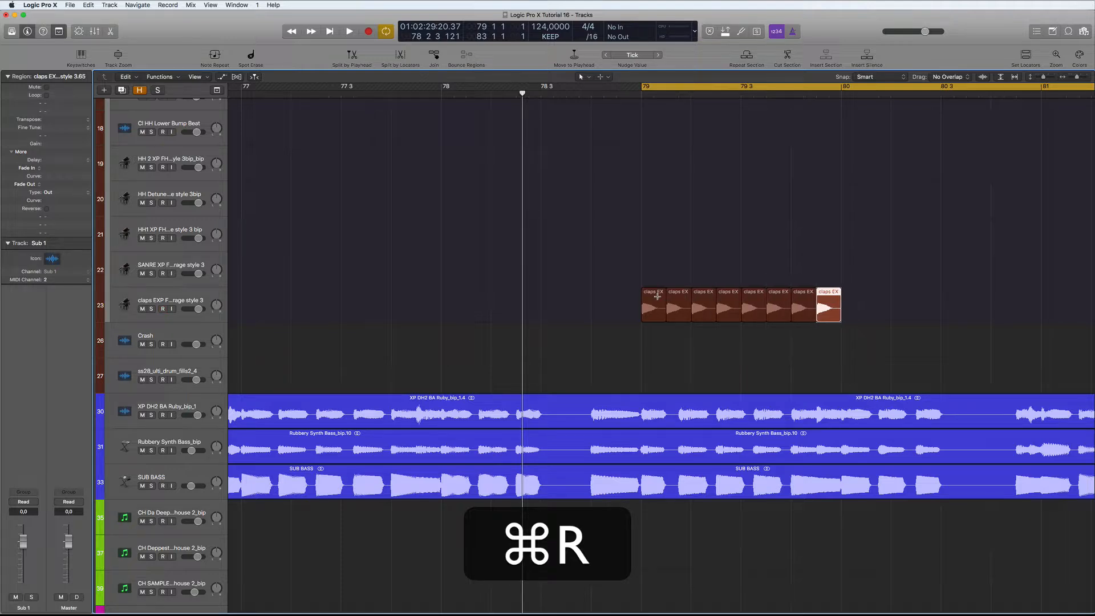
key(super+r)
Step: Audition the clap row and move every second clap in bar 79 to its end, leaving quarter-note spacing up to bar 80
key(space)
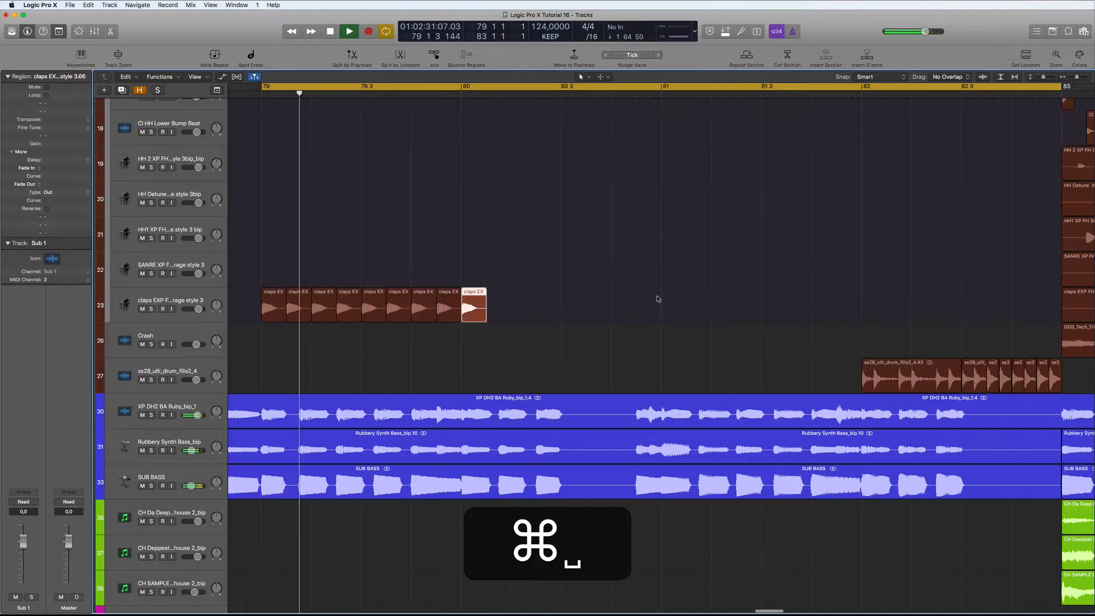
key(space)
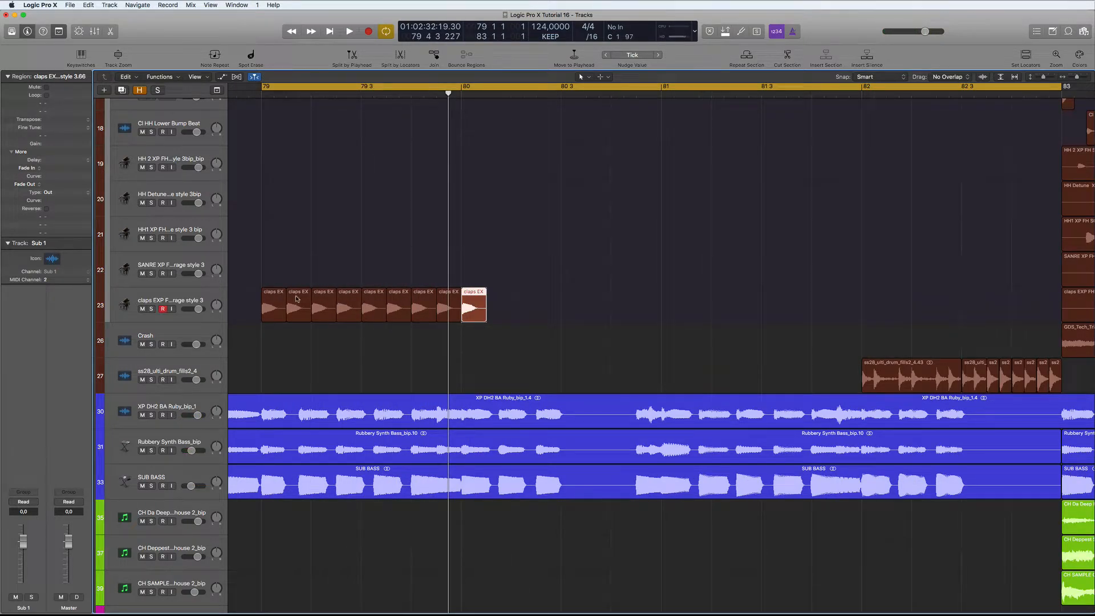
drag(296, 298, 497, 300)
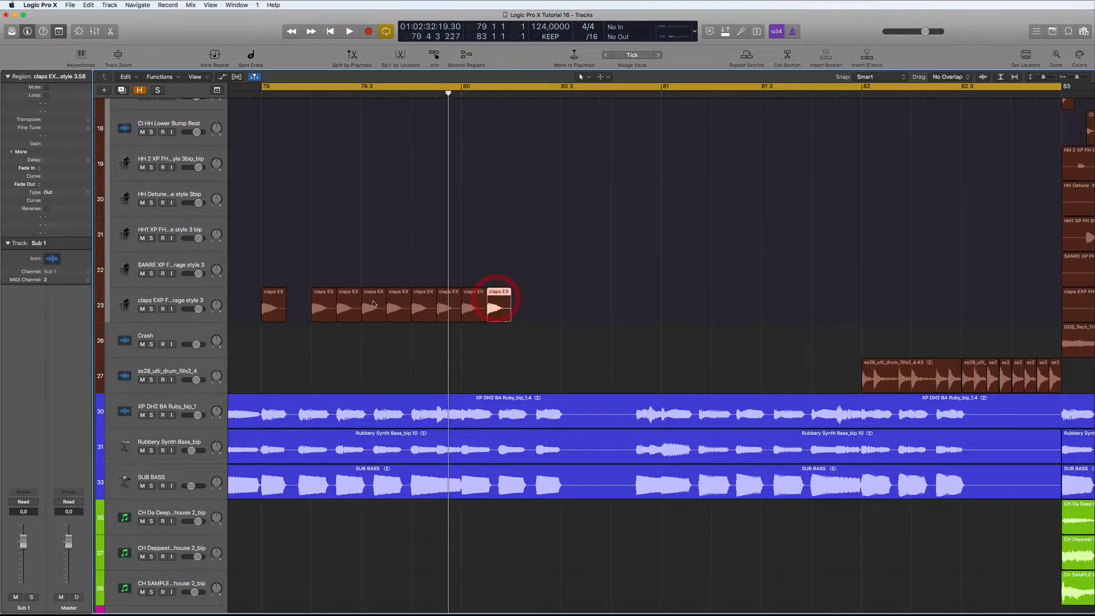
drag(348, 305, 523, 306)
drag(404, 296, 546, 308)
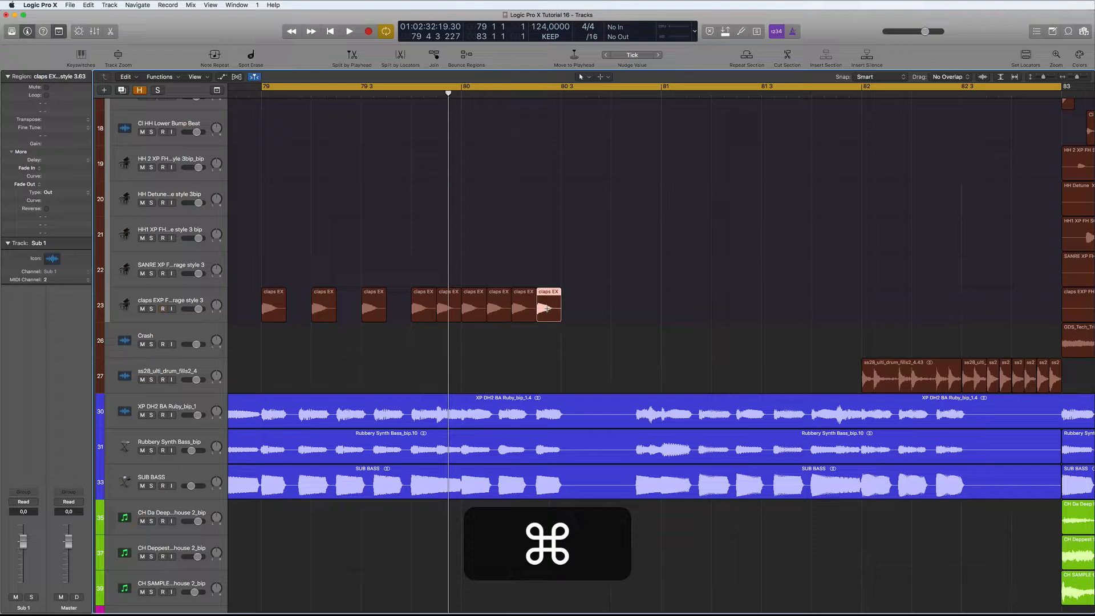
key(space)
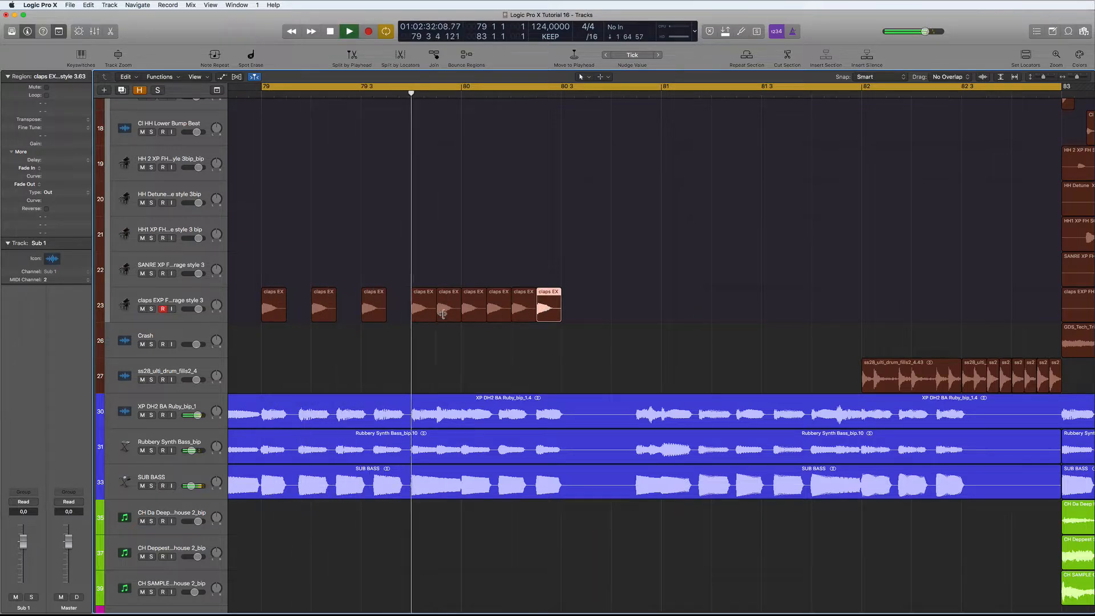
drag(442, 313, 571, 305)
Step: Move the five closely spaced claps from bar 80 to bar 81 and stop playback
scroll(634, 362, right, 1)
scroll(633, 362, down, 1)
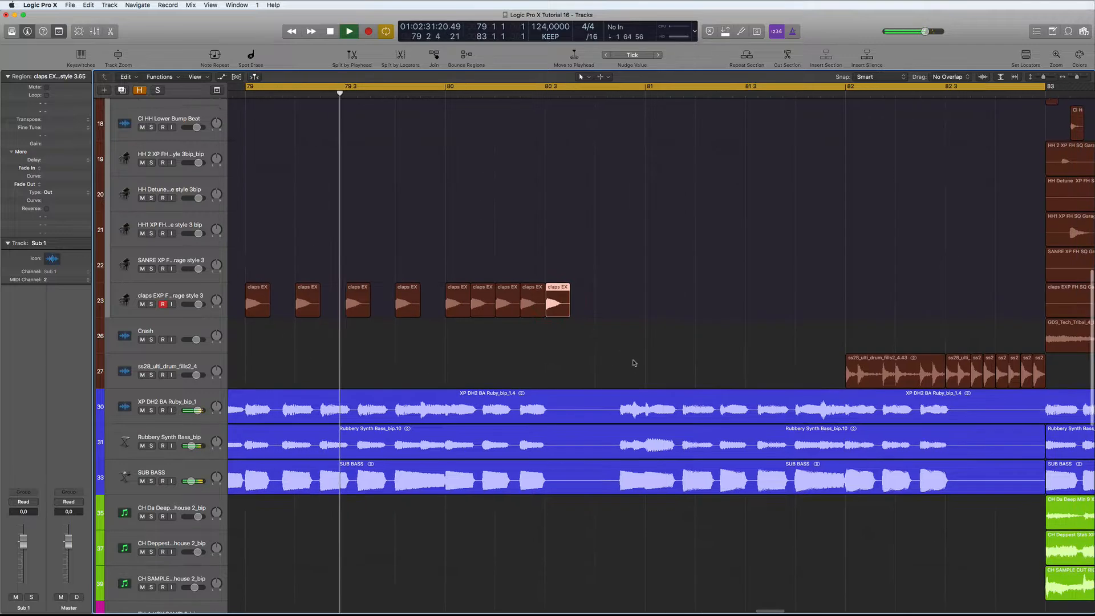
scroll(633, 362, up, 3)
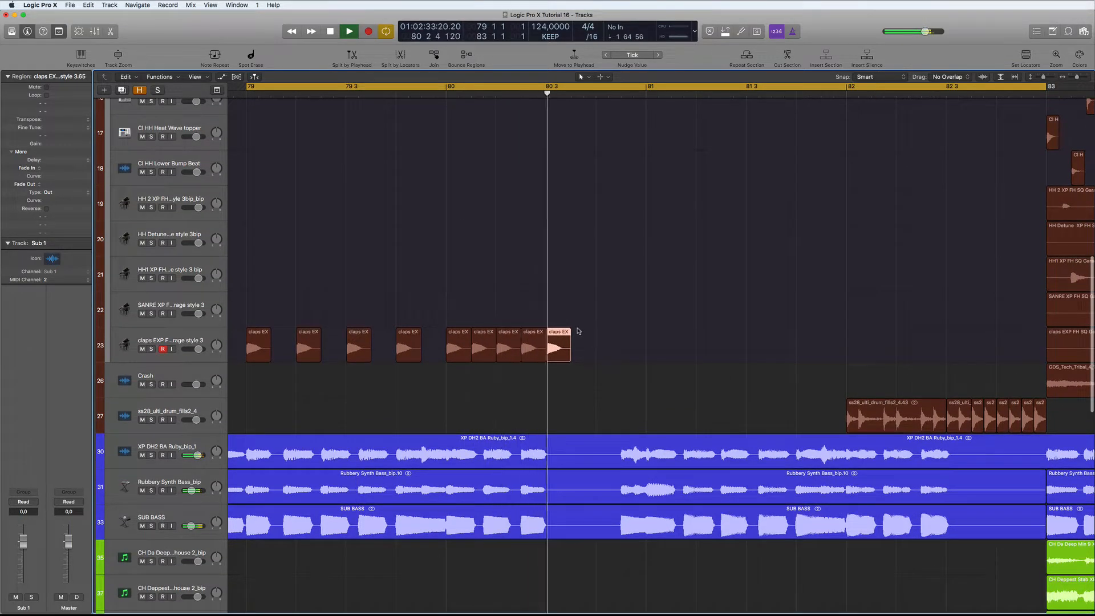
drag(577, 339, 655, 343)
key(space)
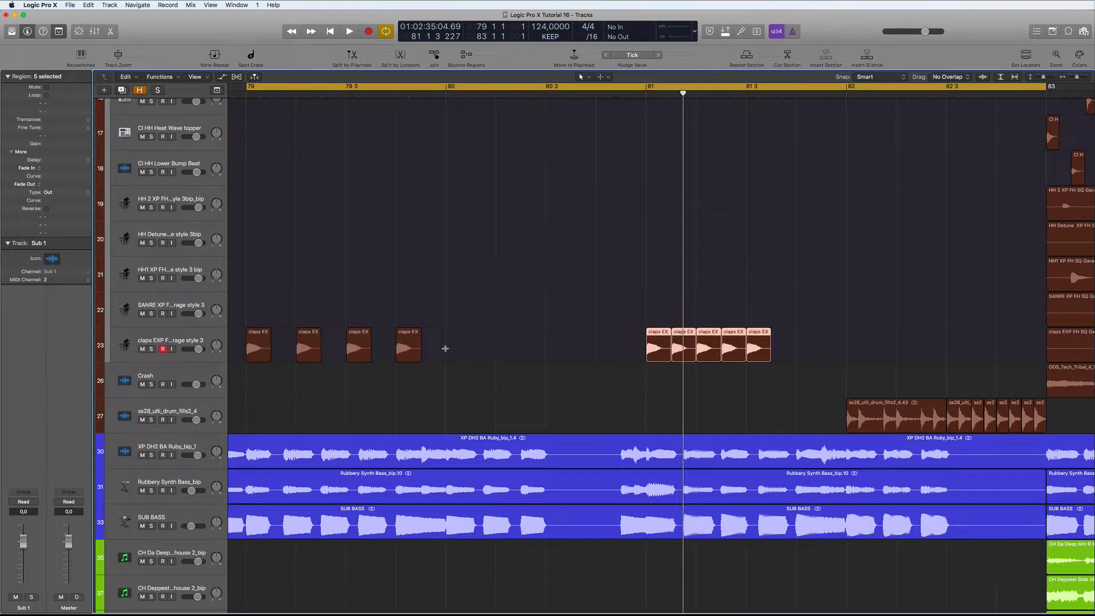
Step: Repeat the last quarter-note clap of bar 79 with its trailing gap four times to fill bar 80, and play the result
drag(445, 348, 398, 350)
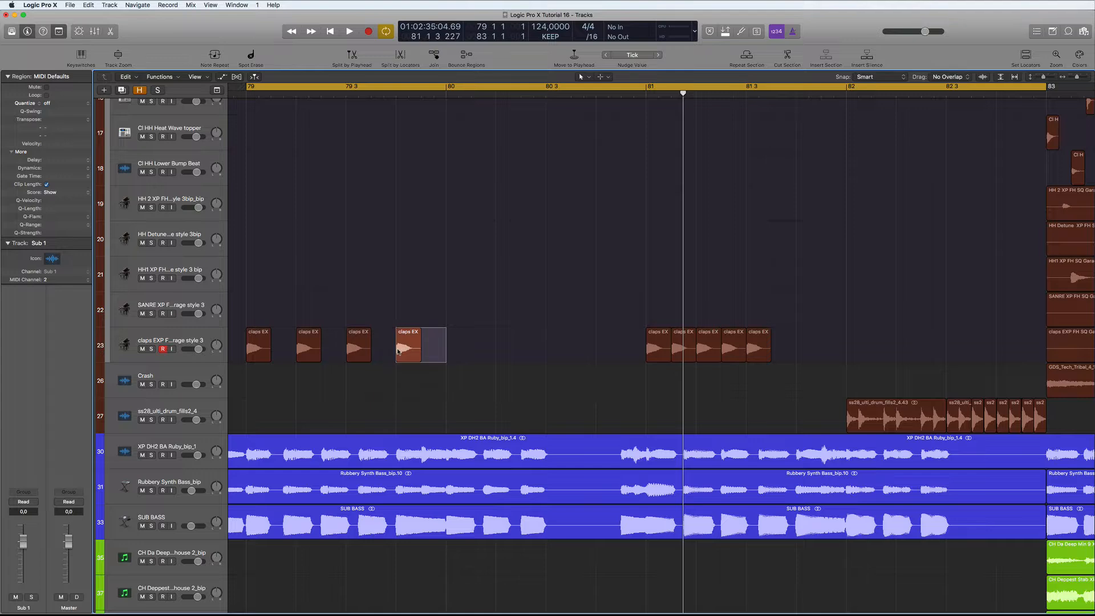
key(super+r)
key(super+r)
key(super+r)
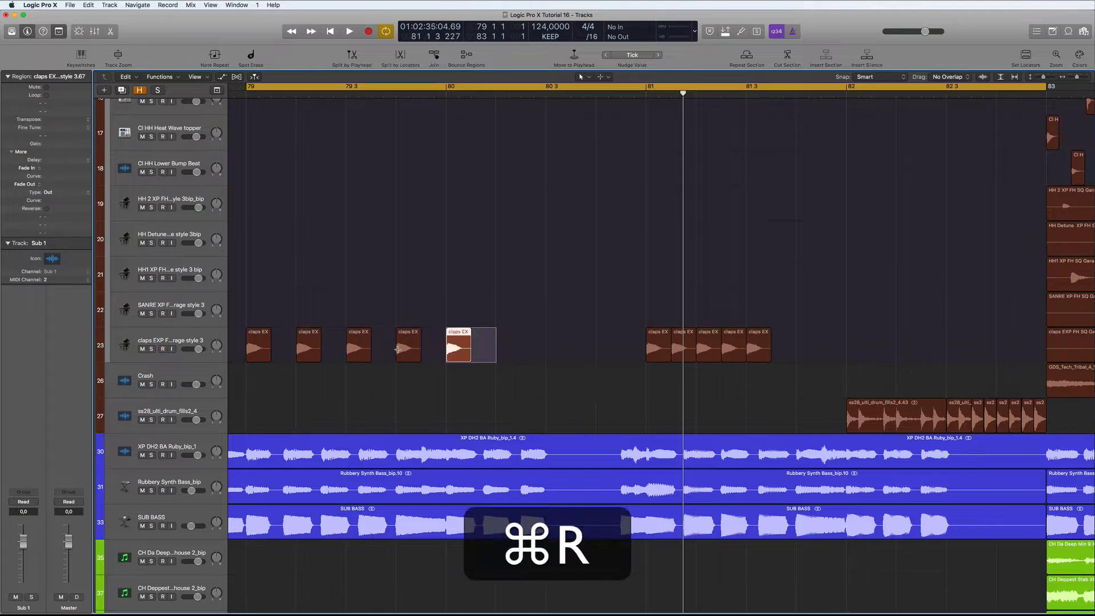
key(super+r)
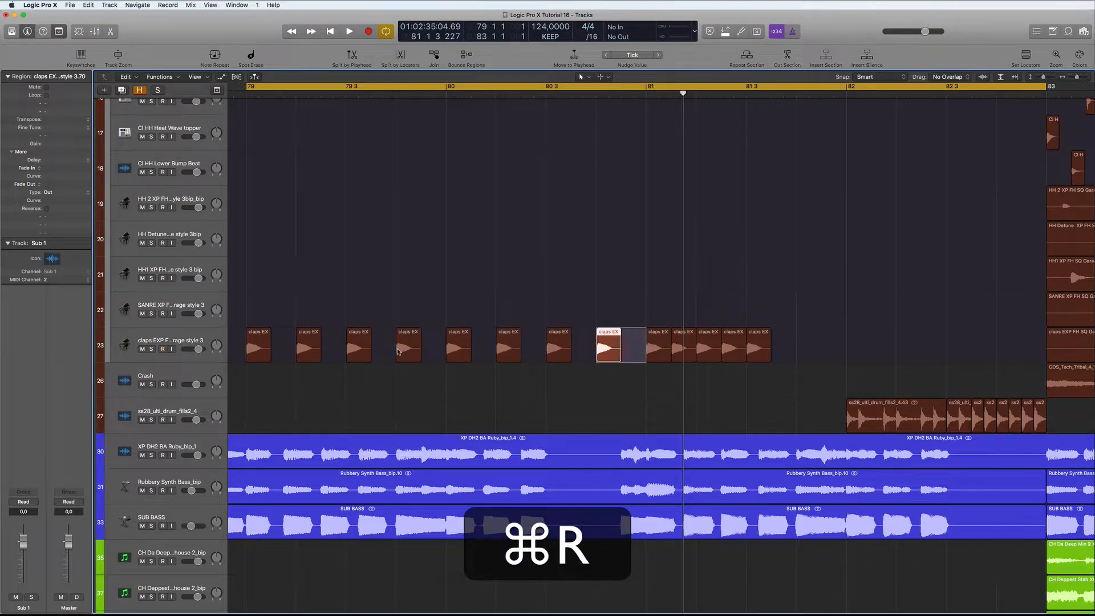
key(super+space)
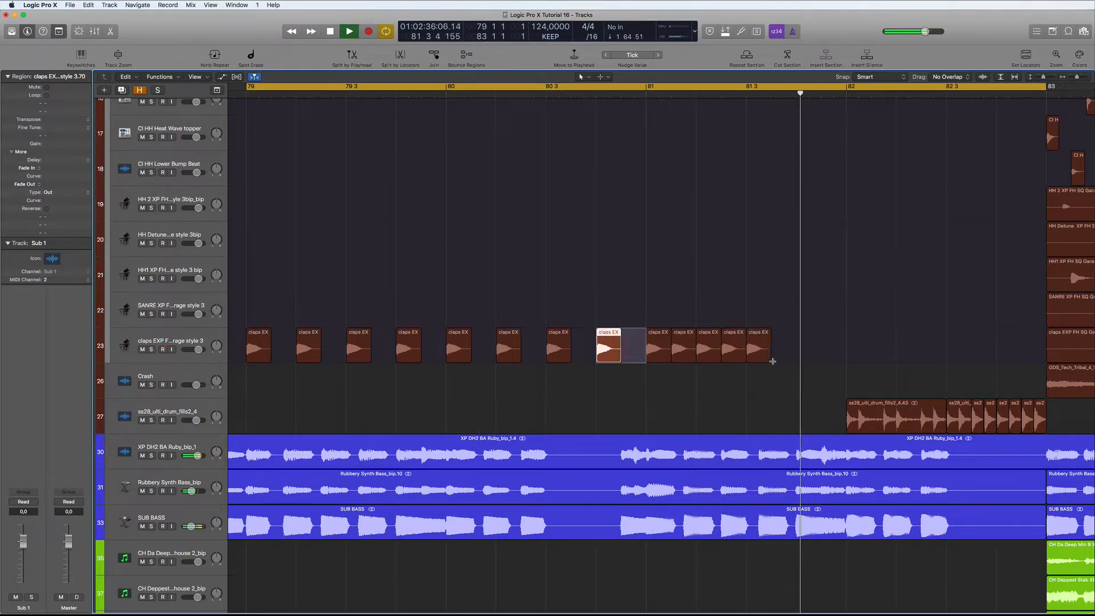
Step: Repeat the final closely spaced clap three times to fill the roll up to bar 82, and play the section from bar 75
scroll(458, 370, left, 1)
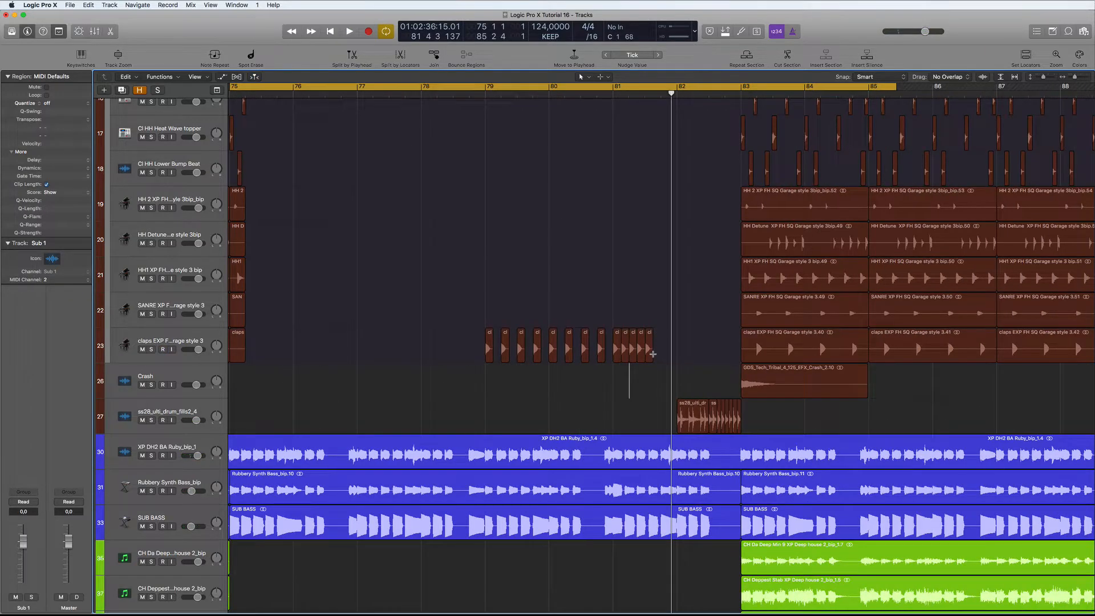
drag(653, 354, 643, 354)
key(super+r)
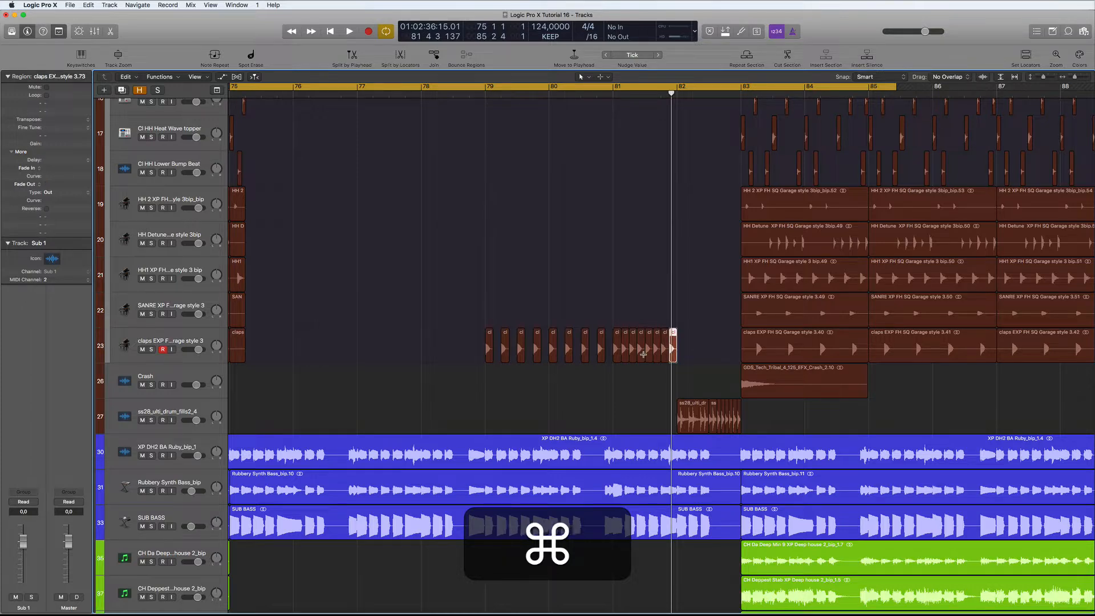
key(super+r)
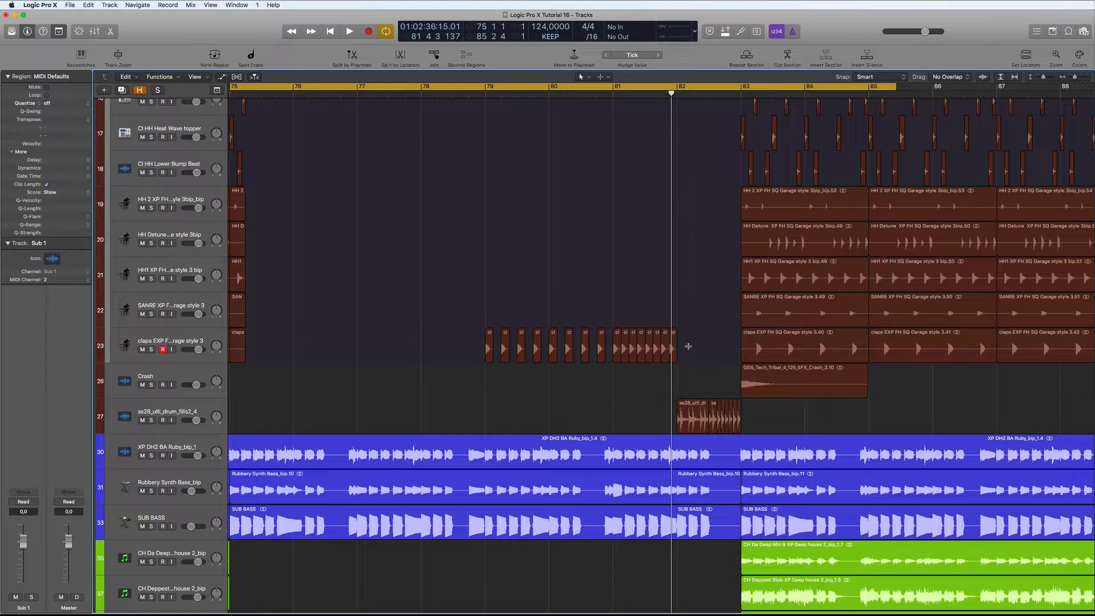
key(space)
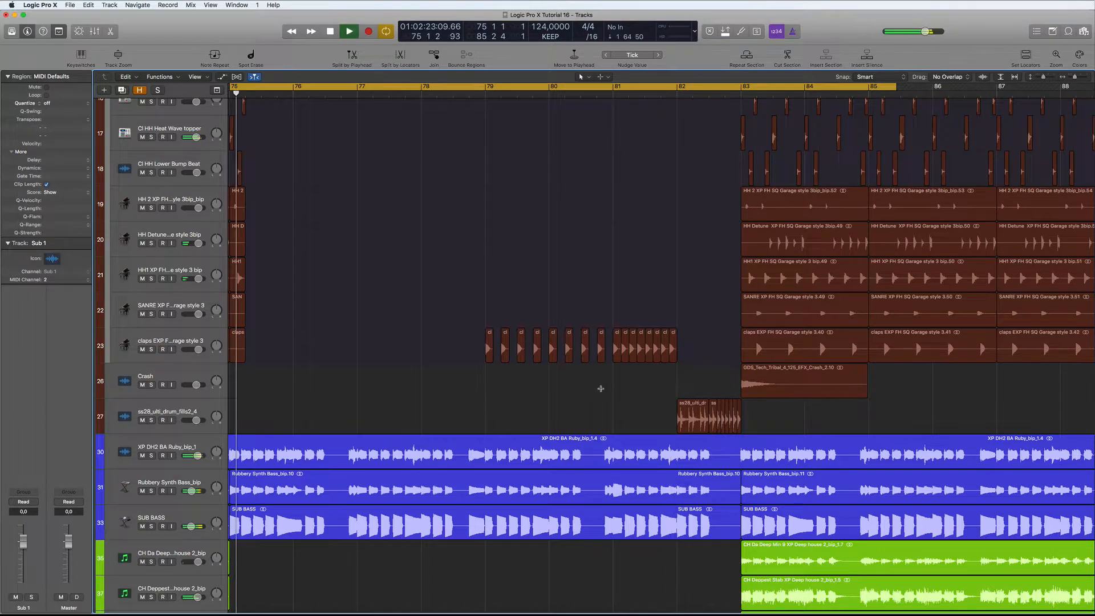
Step: Copy the Boomer FX 19_1 region from bar 75 to bar 79 on the same track
scroll(314, 394, down, 2)
scroll(313, 395, up, 2)
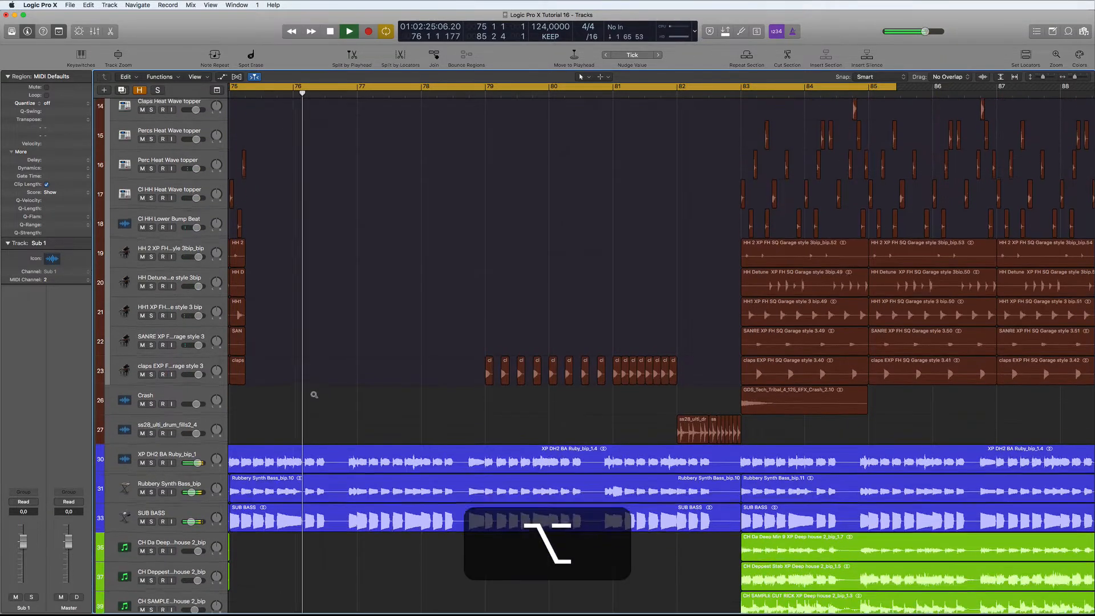
scroll(315, 397, up, 5)
scroll(313, 396, down, 10)
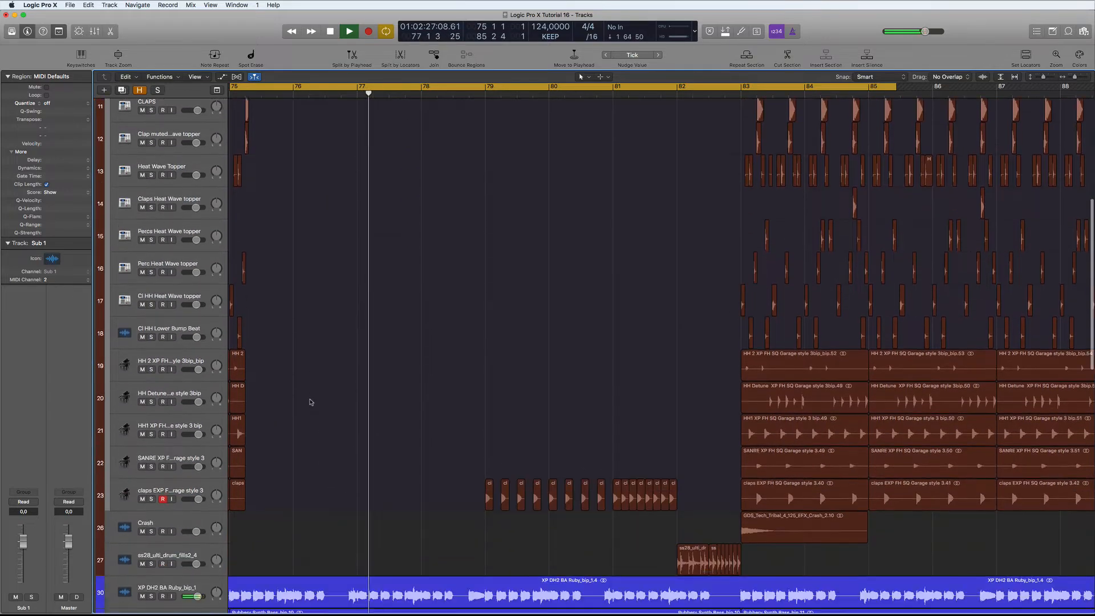
scroll(310, 399, down, 1)
scroll(310, 400, down, 2)
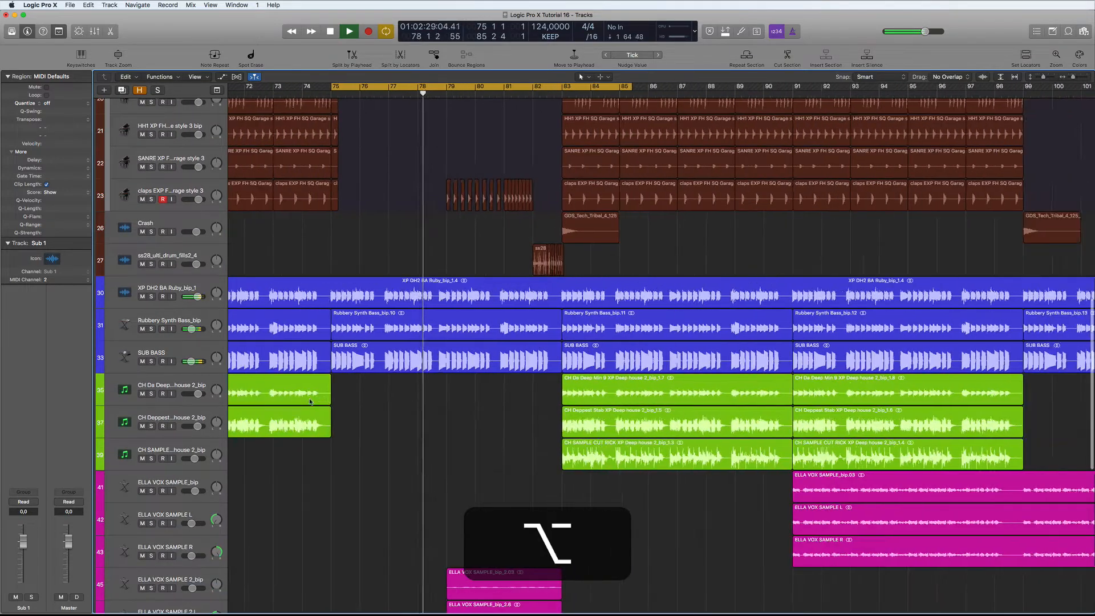
scroll(310, 401, up, 12)
scroll(310, 400, up, 1)
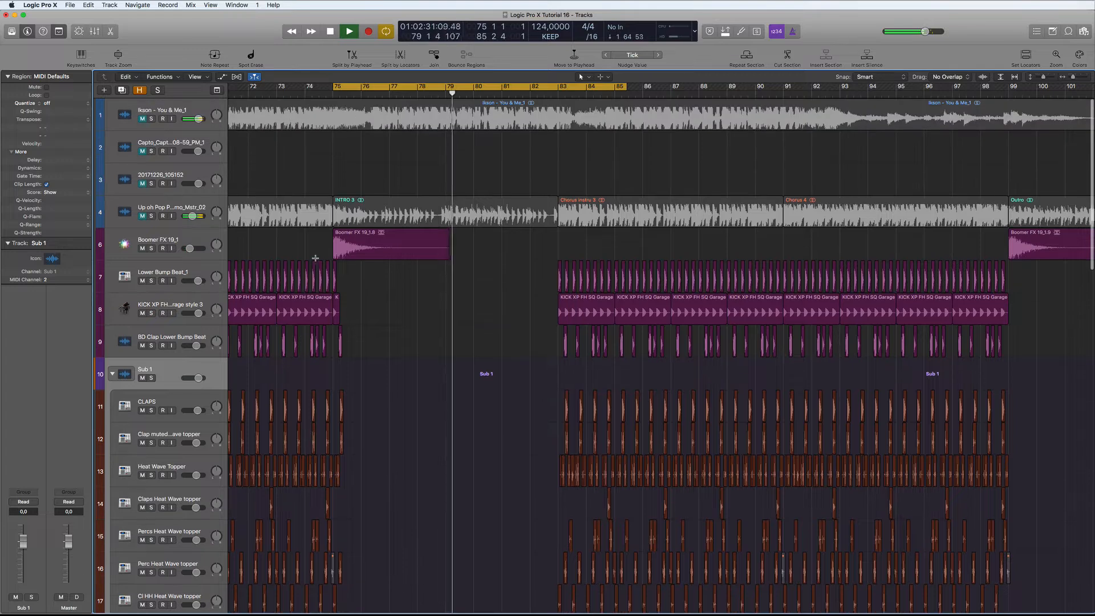
drag(353, 236, 467, 244)
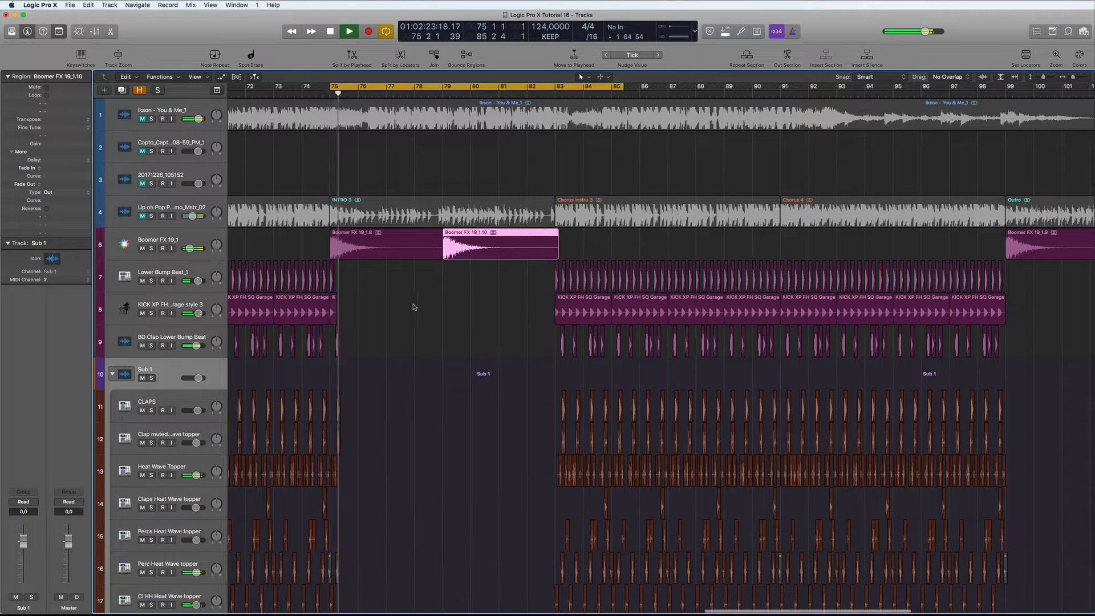
Step: Copy the KM_128_G_EFX region from bar 67 to bar 79 on its track, play the passage, and stop playback
scroll(406, 307, down, 5)
scroll(408, 310, down, 3)
scroll(407, 311, down, 15)
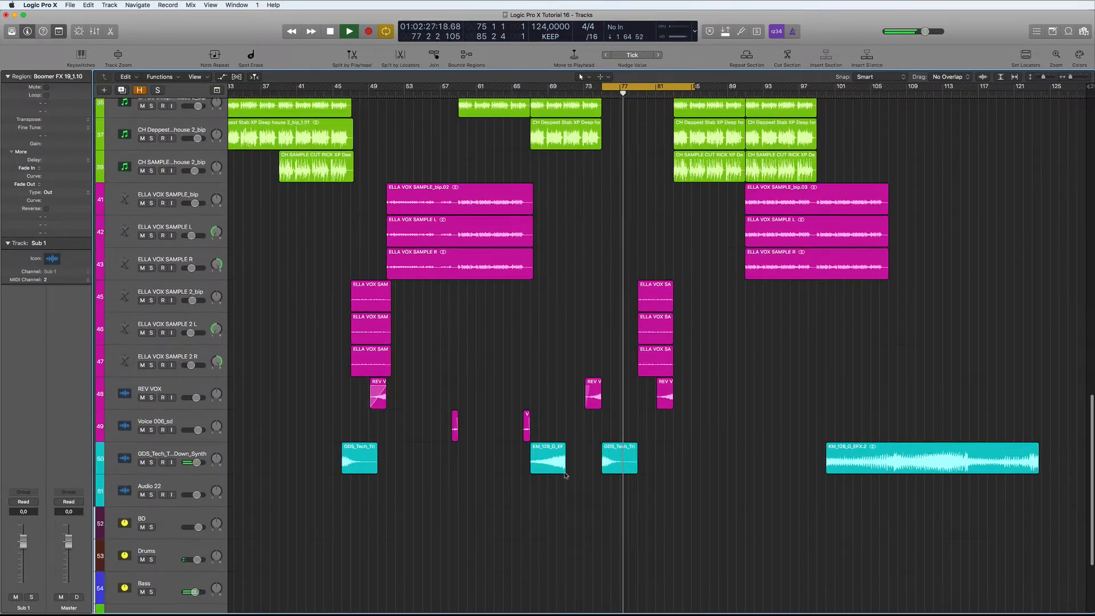
drag(553, 449, 660, 449)
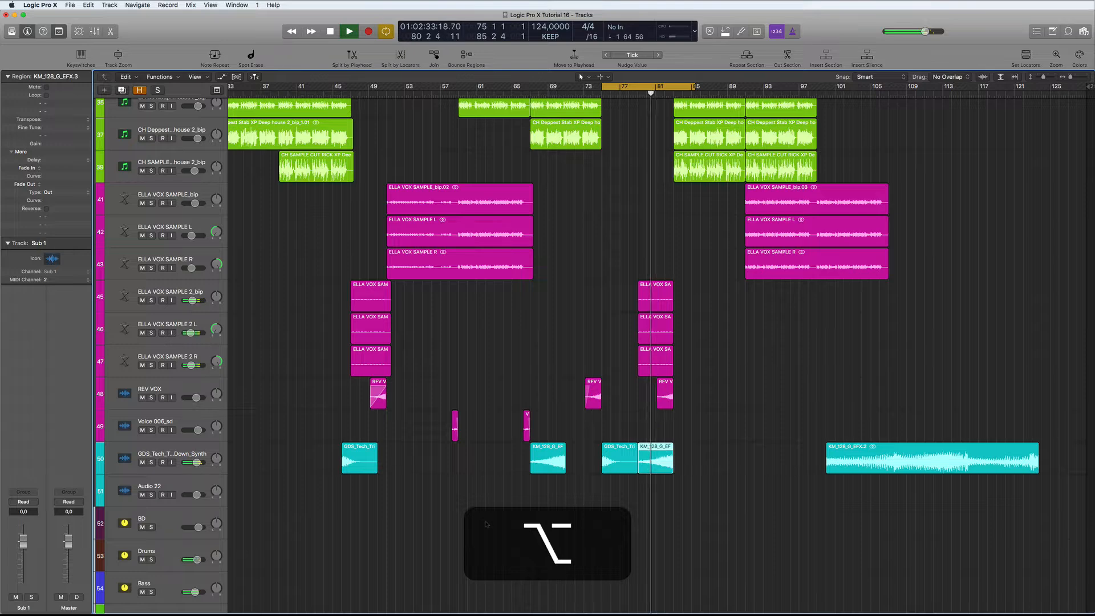
scroll(450, 514, down, 3)
scroll(450, 514, down, 5)
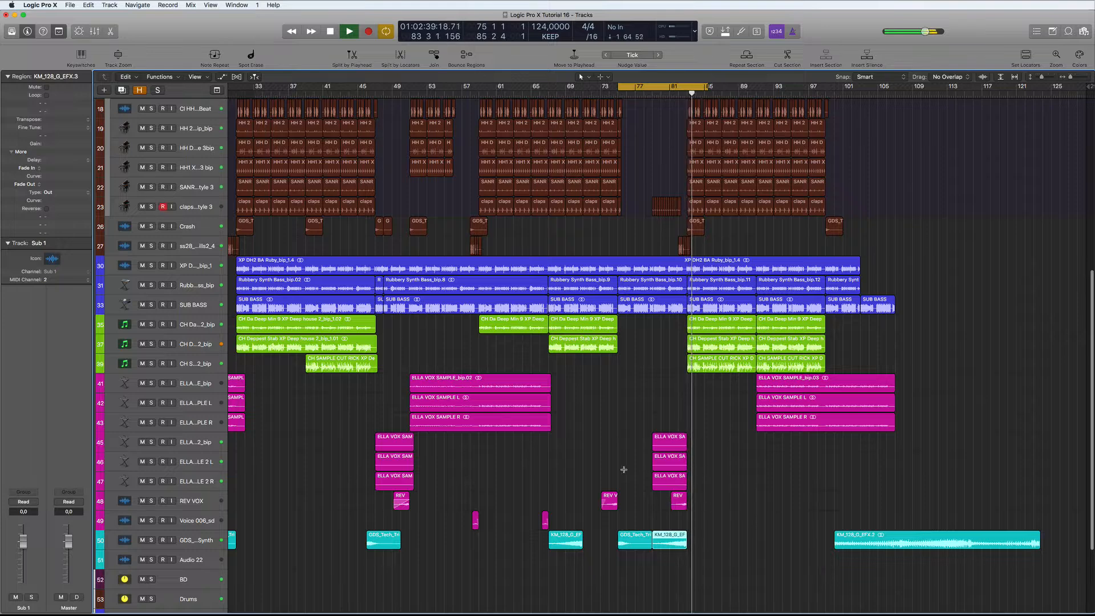
key(space)
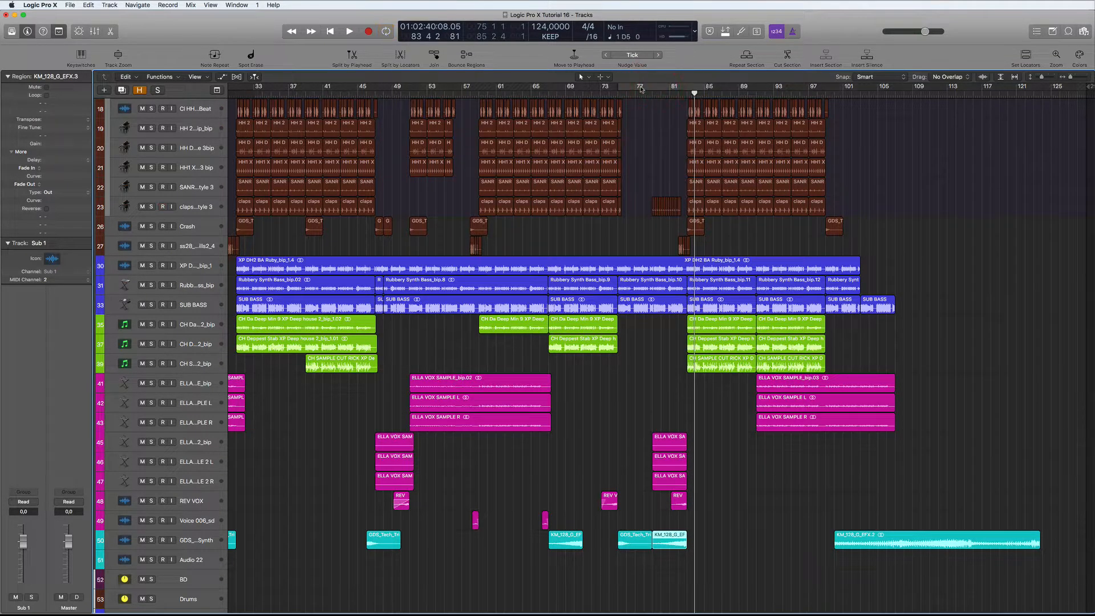
Step: Set the cycle range to bars 78 to 86 and play the clap build-up
drag(641, 89, 710, 87)
key(space)
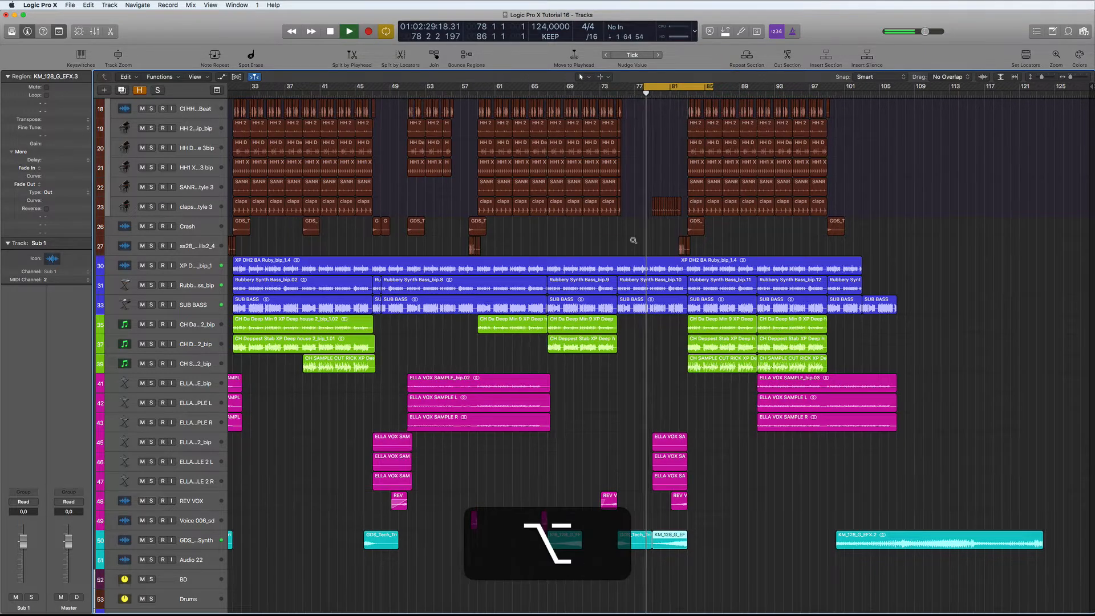
scroll(632, 240, up, 5)
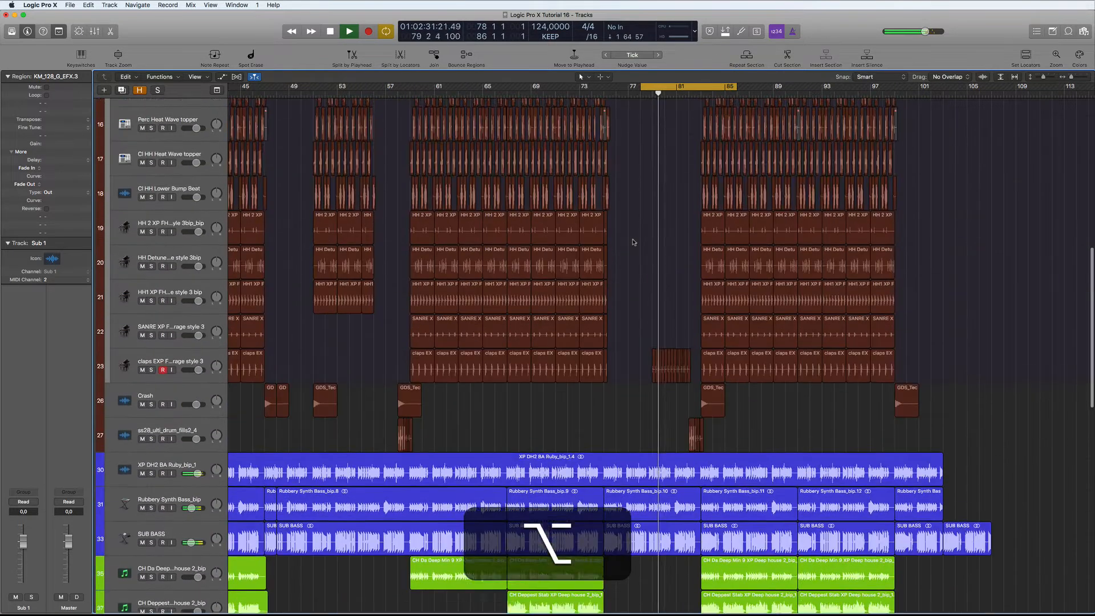
scroll(633, 241, up, 2)
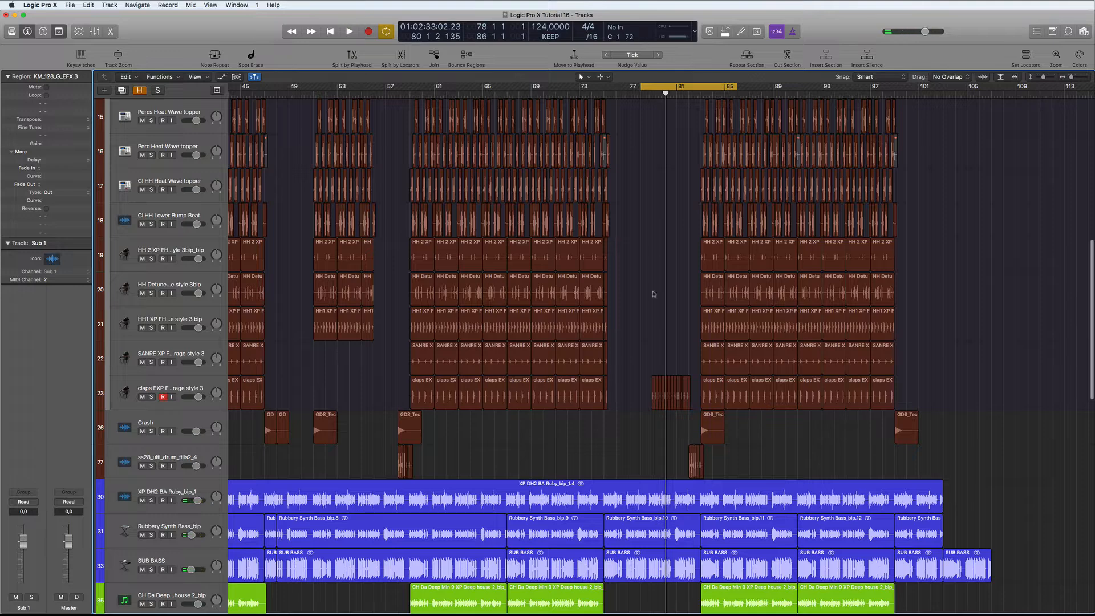
scroll(653, 234, up, 3)
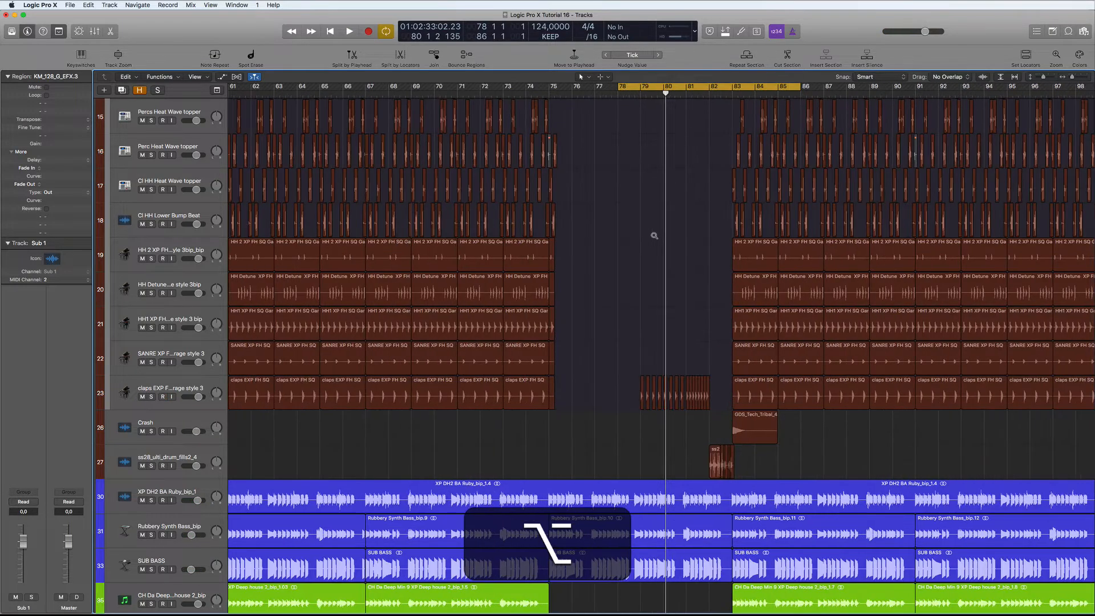
Step: Insert a stereo AutoFilter on the claps EXP FH SQ Garage style 3 track
click(189, 382)
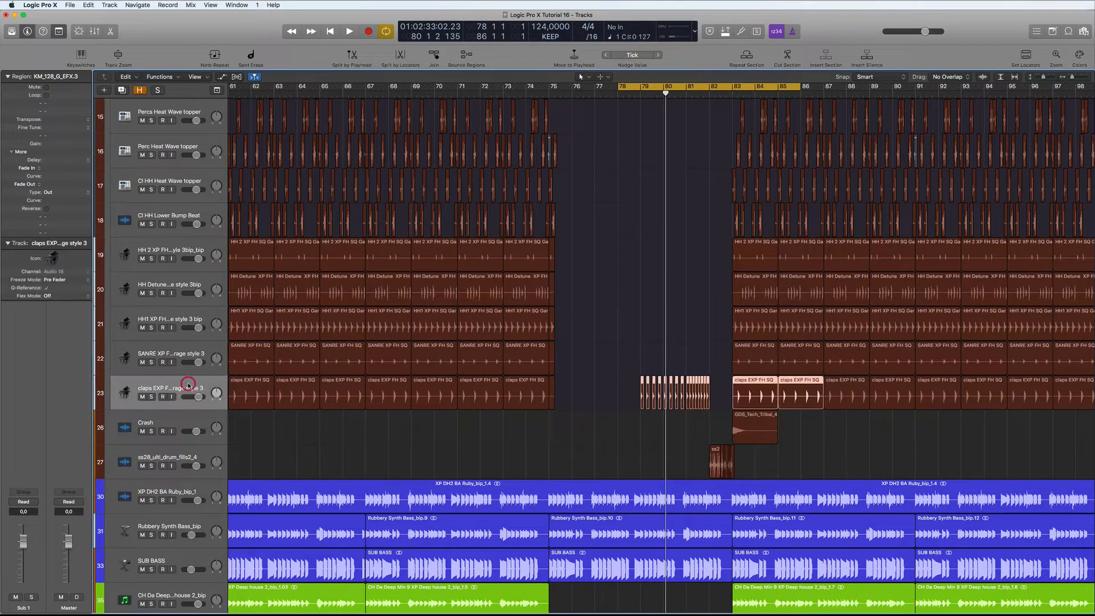
click(34, 432)
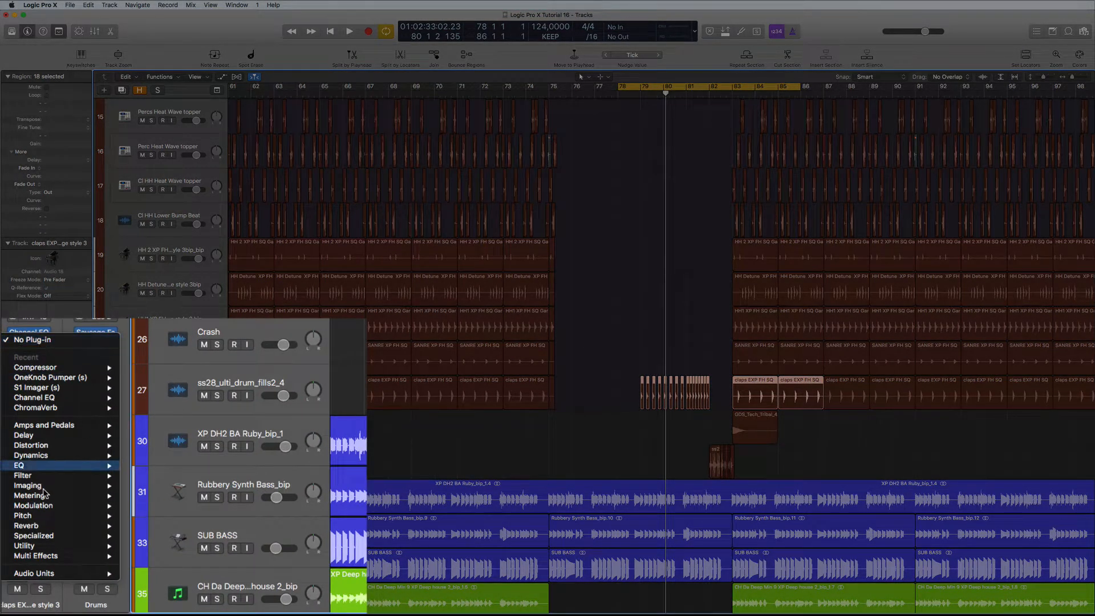
mouse_move(40, 480)
mouse_move(152, 476)
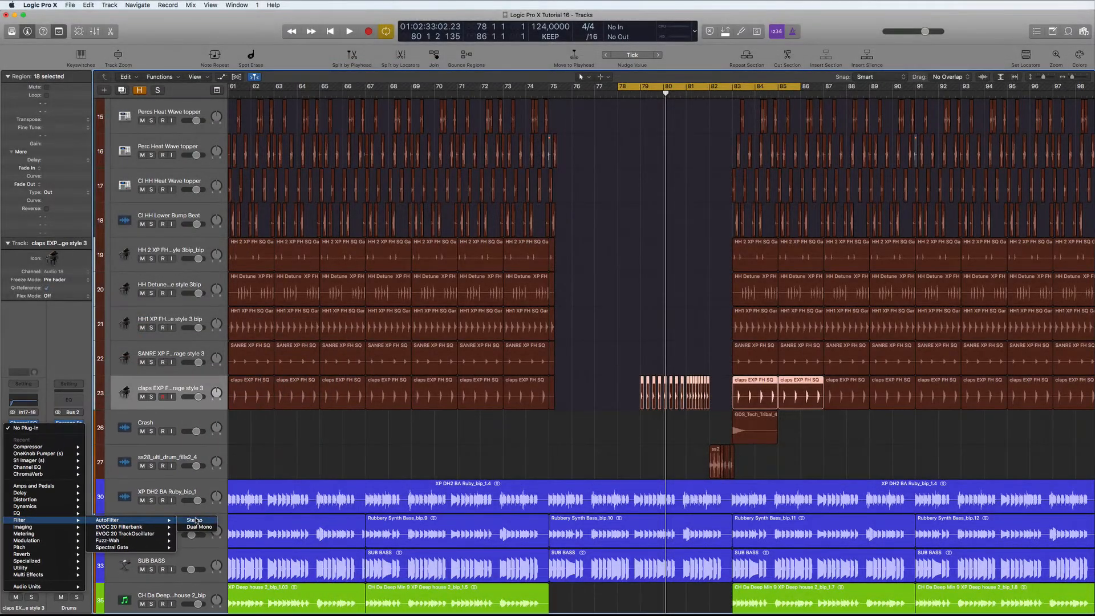
click(282, 477)
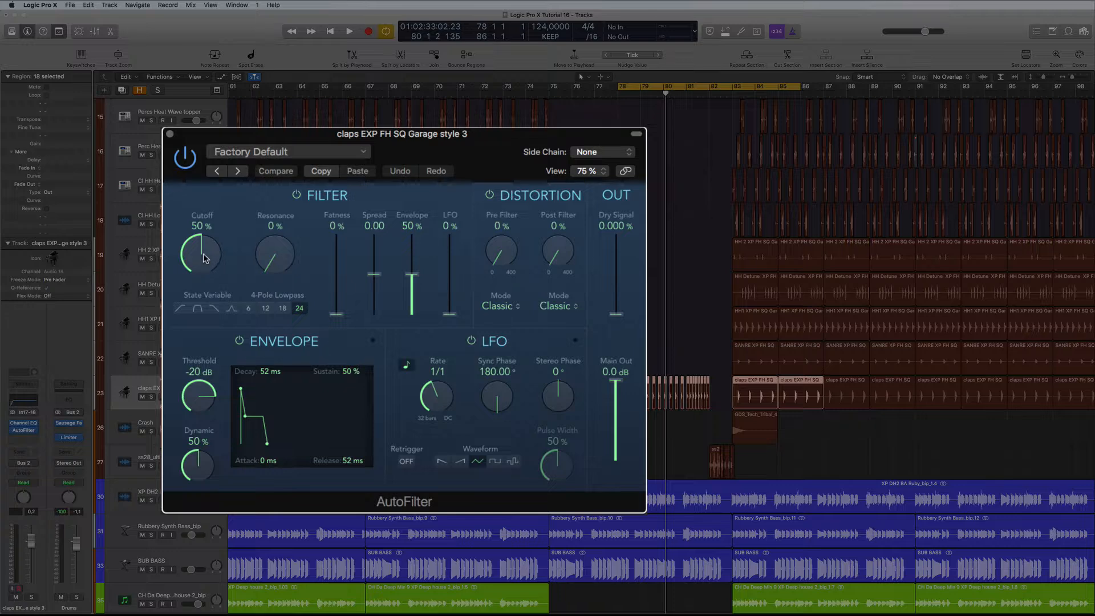
Step: While the claps play, set the AutoFilter's Cutoff to 37%, Resonance to 23% and Fatness to 100%
key(space)
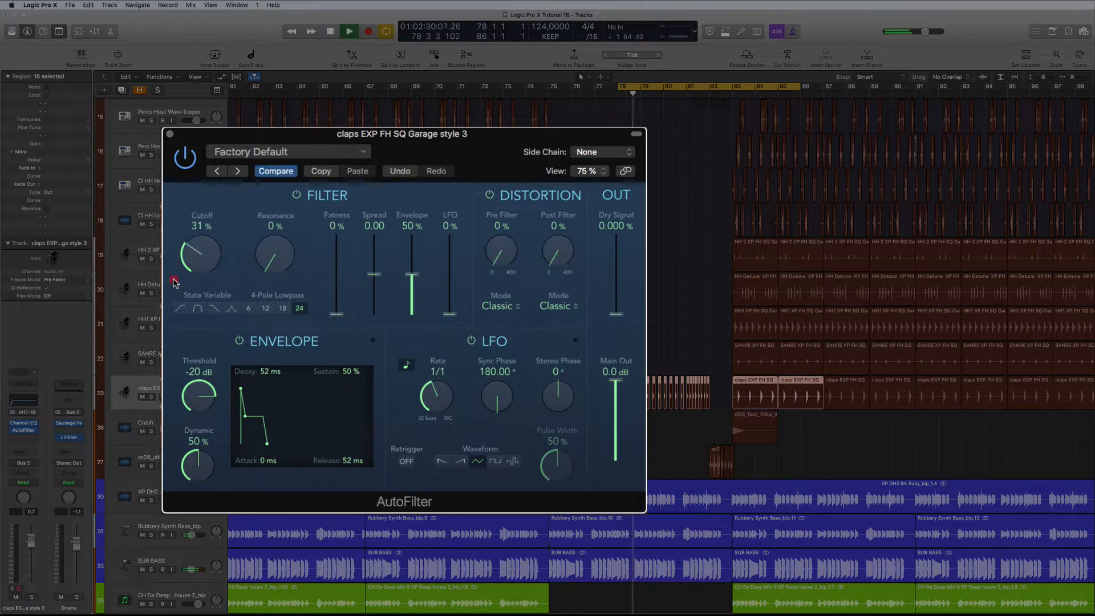
mouse_move(174, 283)
mouse_down()
mouse_move(175, 323)
mouse_move(184, 214)
mouse_move(186, 284)
mouse_up()
key(space)
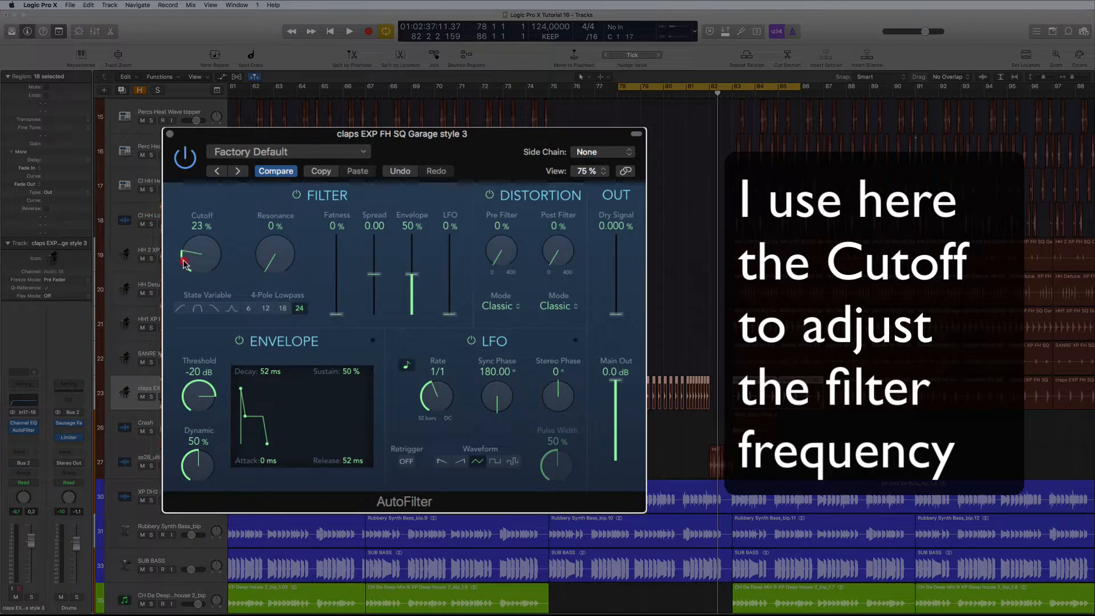
key(space)
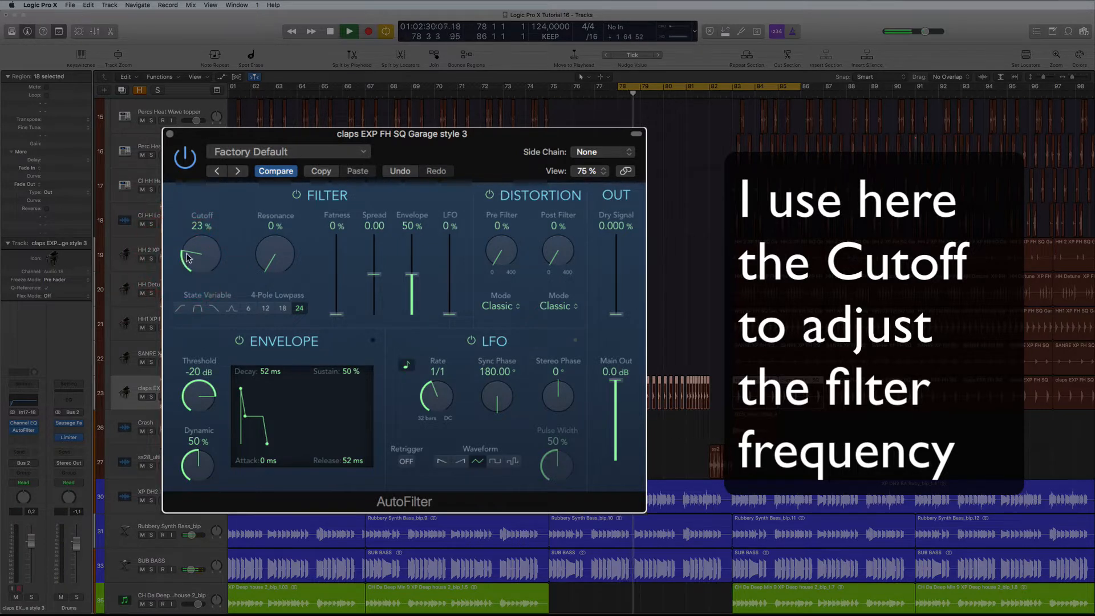
drag(187, 252, 190, 231)
key(space)
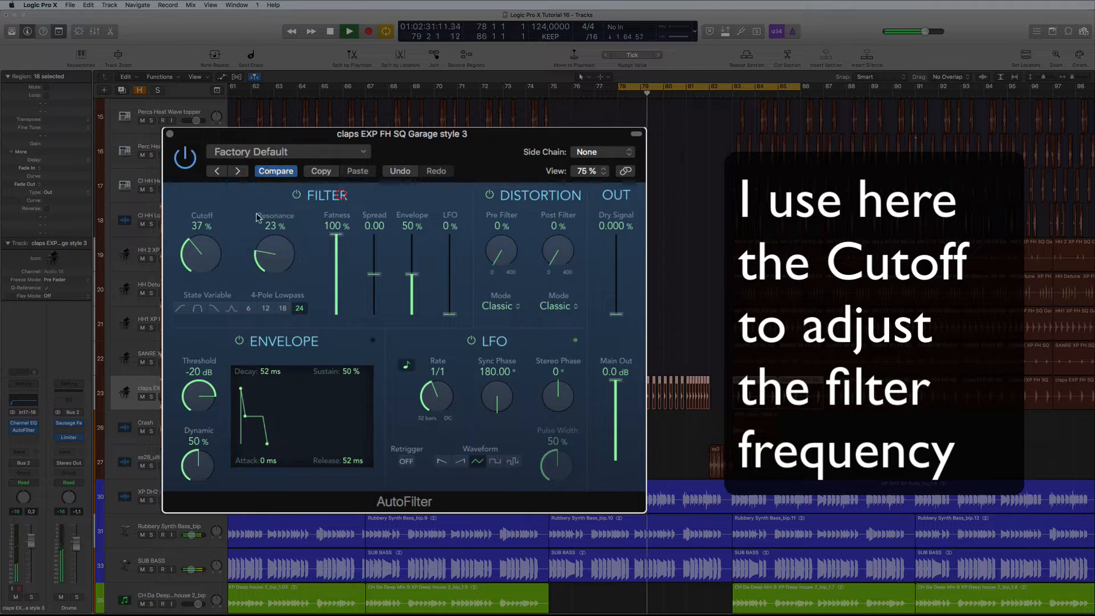
Step: Refine the AutoFilter to 18% Resonance and 41% Cutoff while the clap roll loops, and stop playback
drag(204, 256, 189, 224)
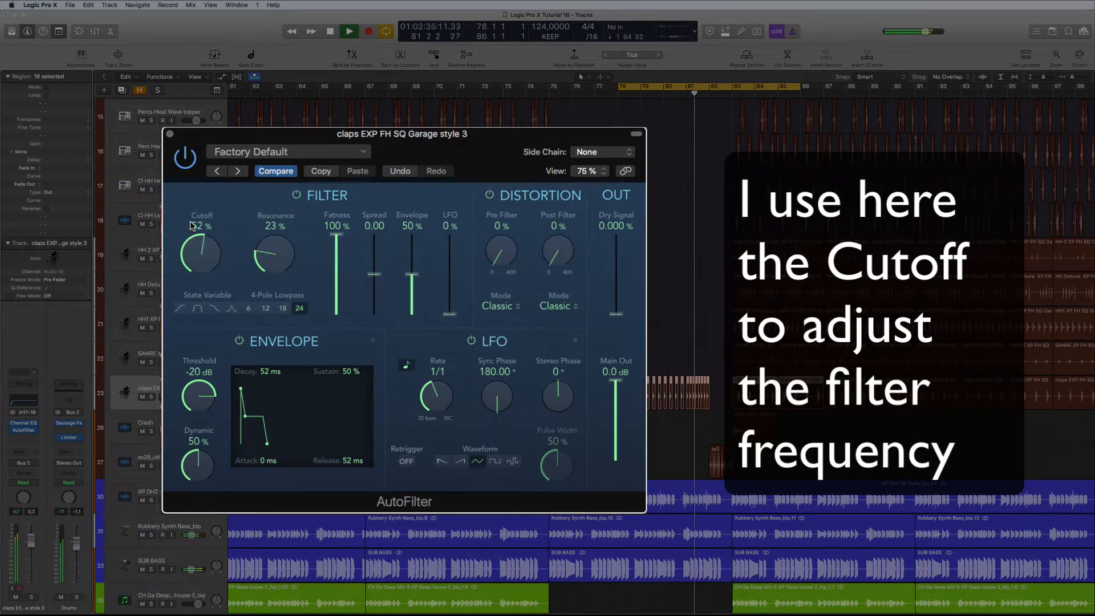
drag(264, 251, 264, 258)
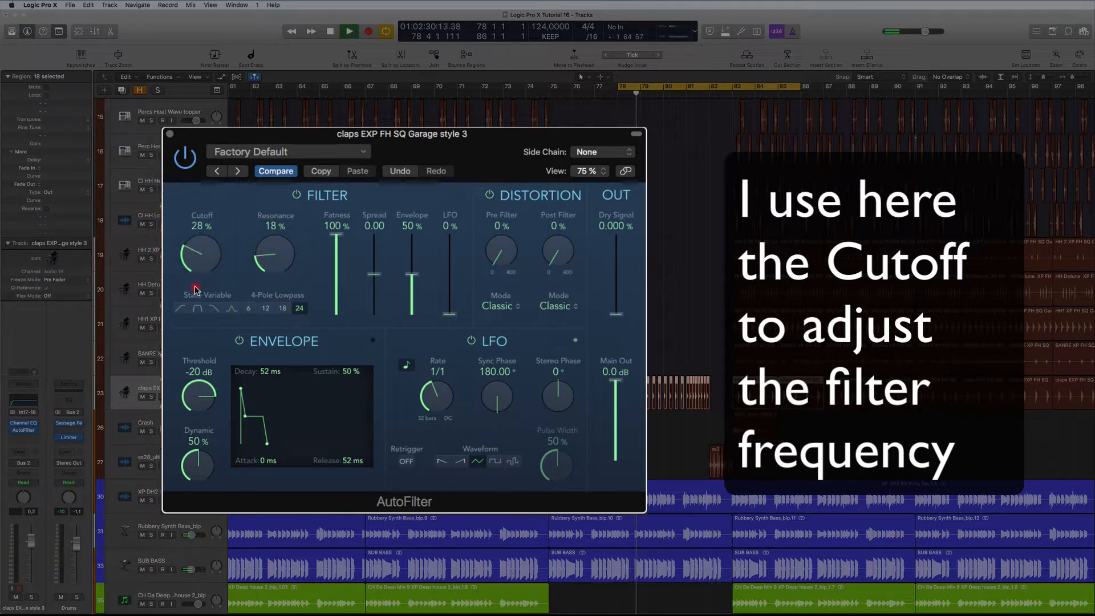
drag(194, 286, 194, 271)
key(space)
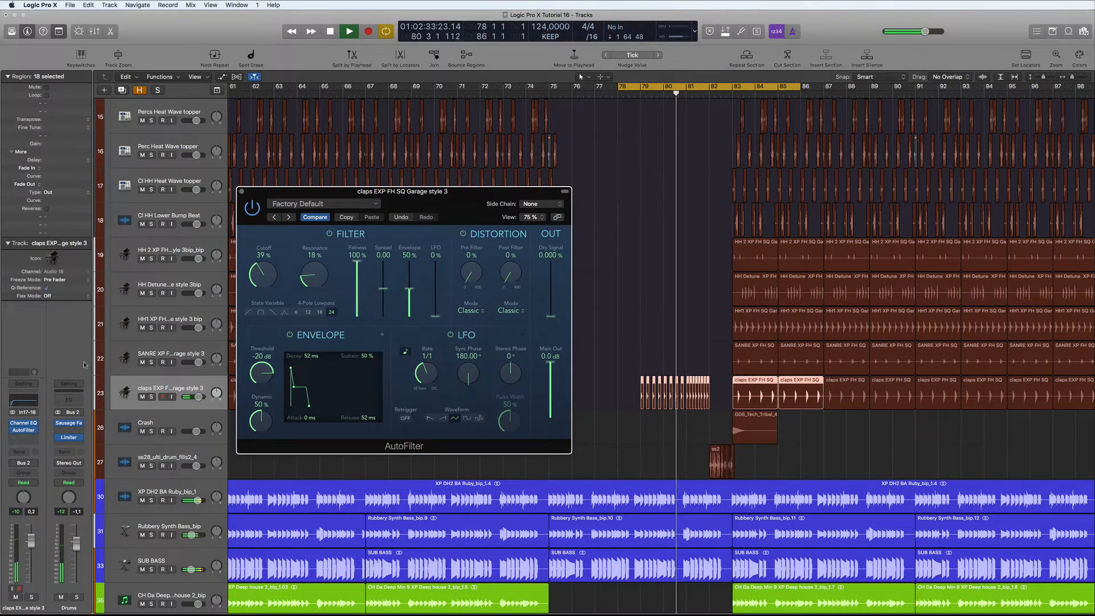
key(space)
key(space)
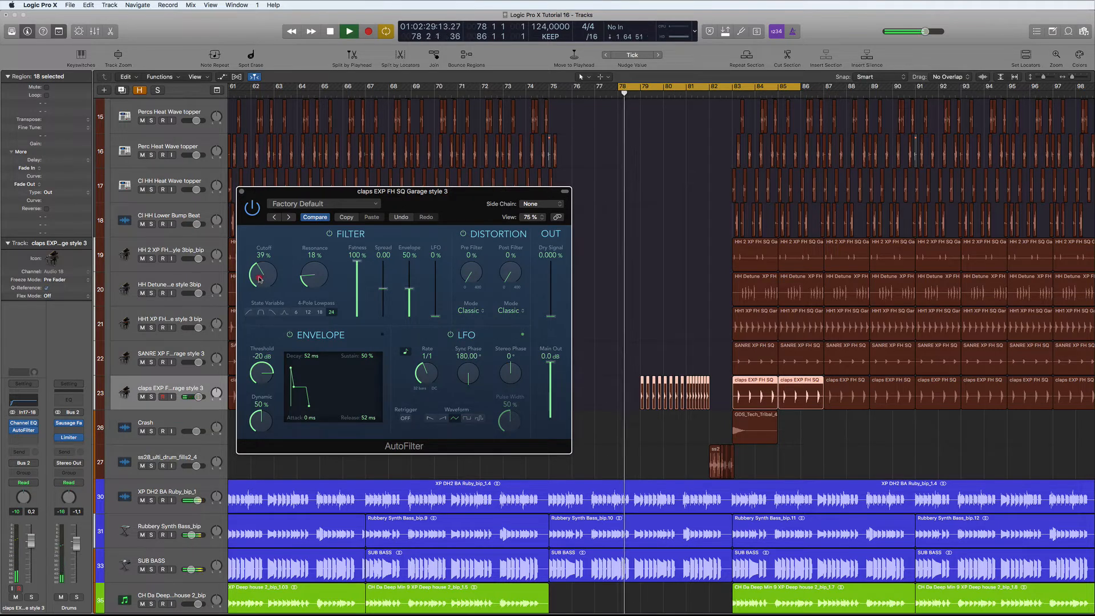
drag(258, 279, 259, 278)
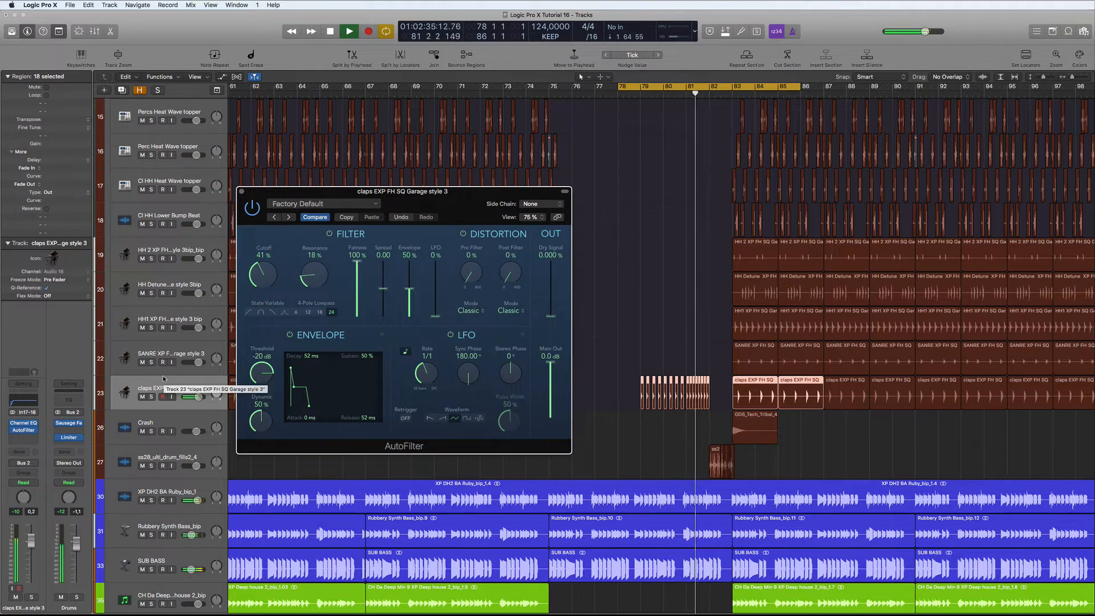
key(space)
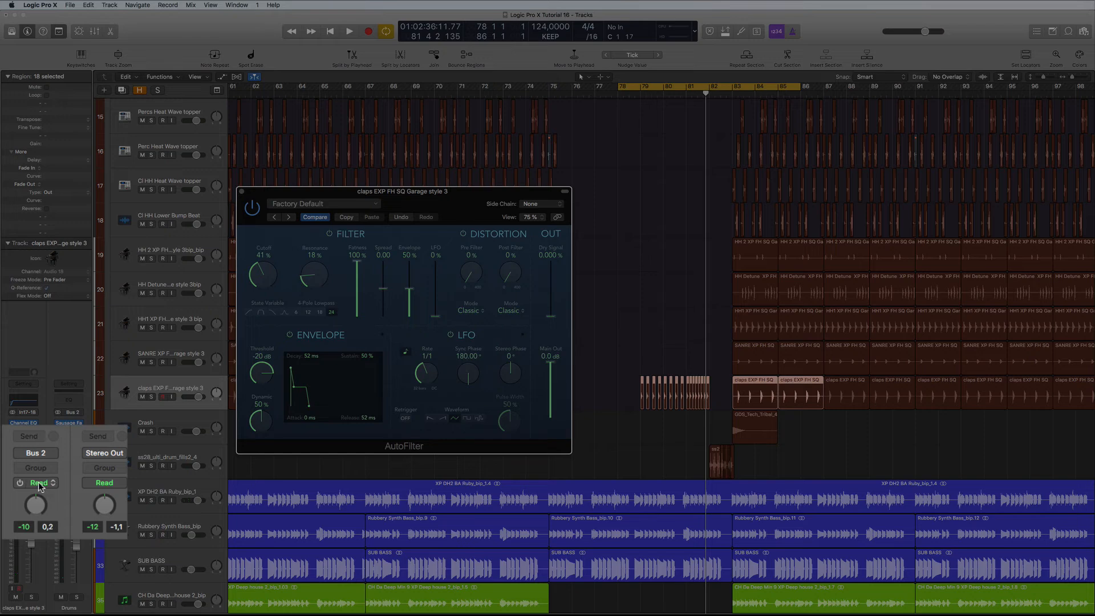
Step: Record a Cutoff sweep from 41% up to 100% over the clap roll in Latch mode, and return the track's automation to Read
click(40, 485)
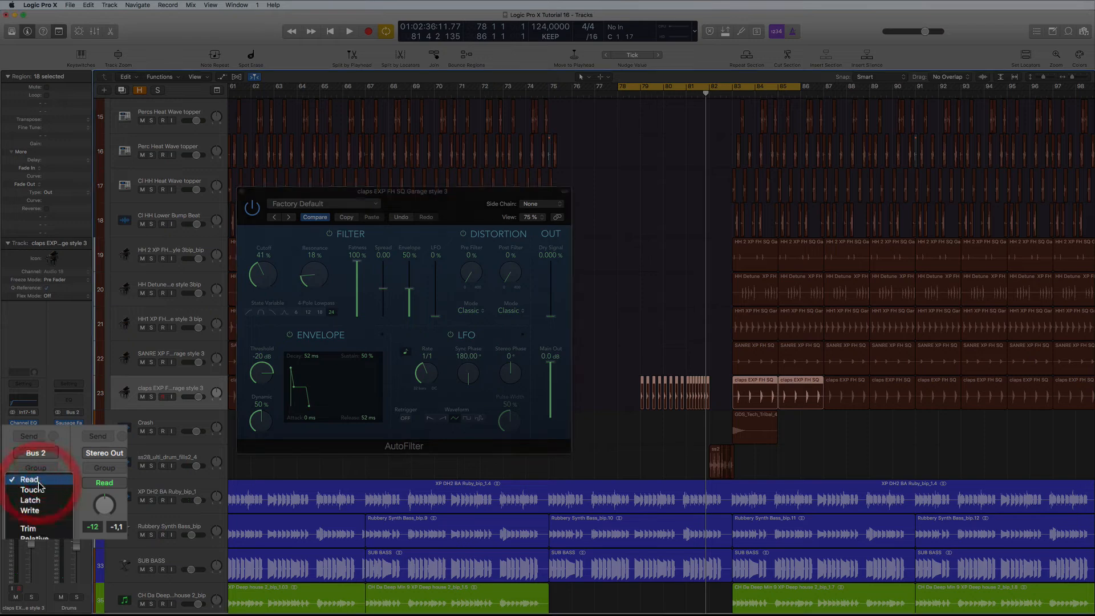
click(31, 500)
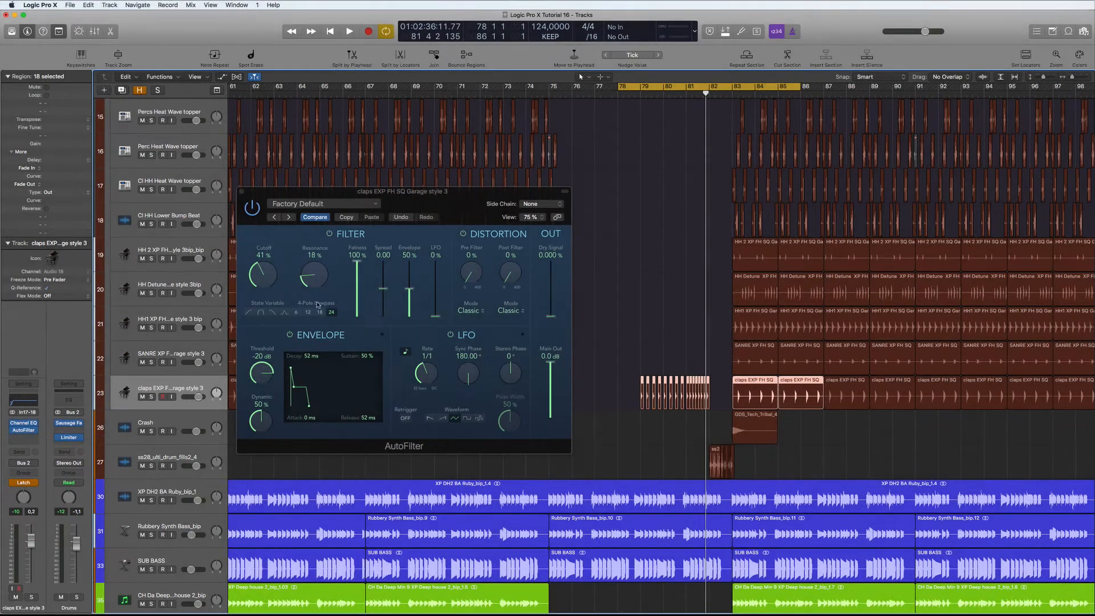
key(space)
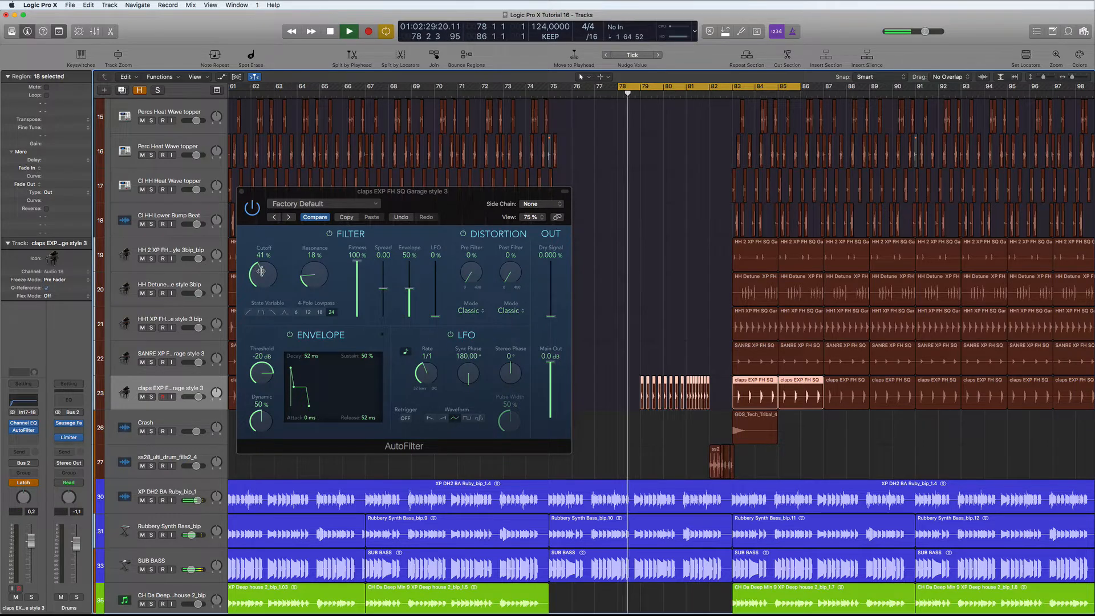
drag(260, 270, 267, 214)
key(space)
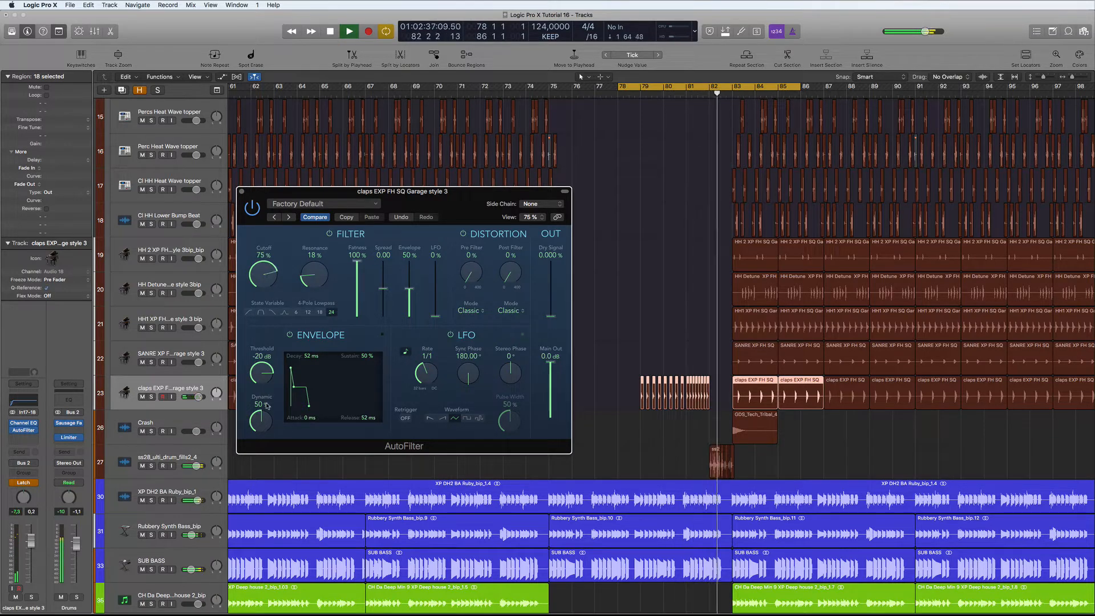
key(space)
click(31, 482)
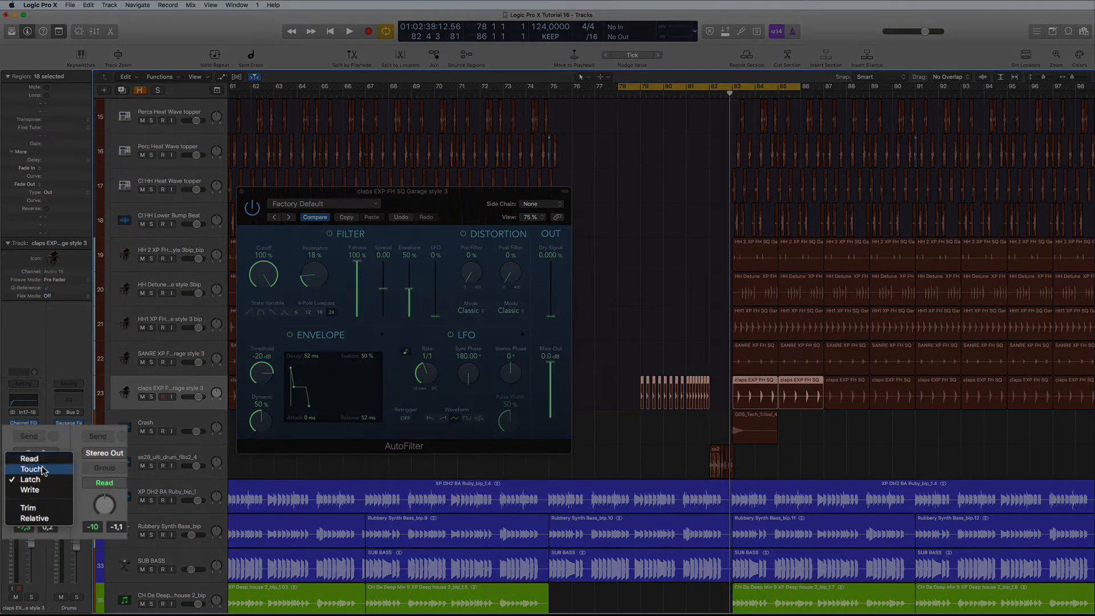
click(41, 459)
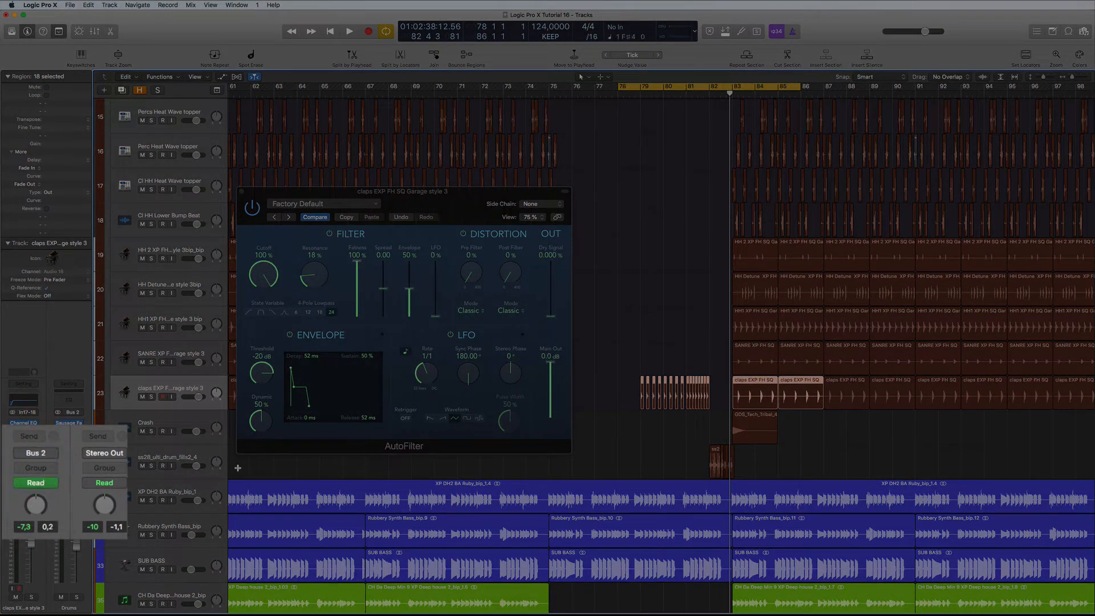
Step: Play back the recorded Cutoff automation, and set the cycle range to bars 75 to 88 for another listen
key(space)
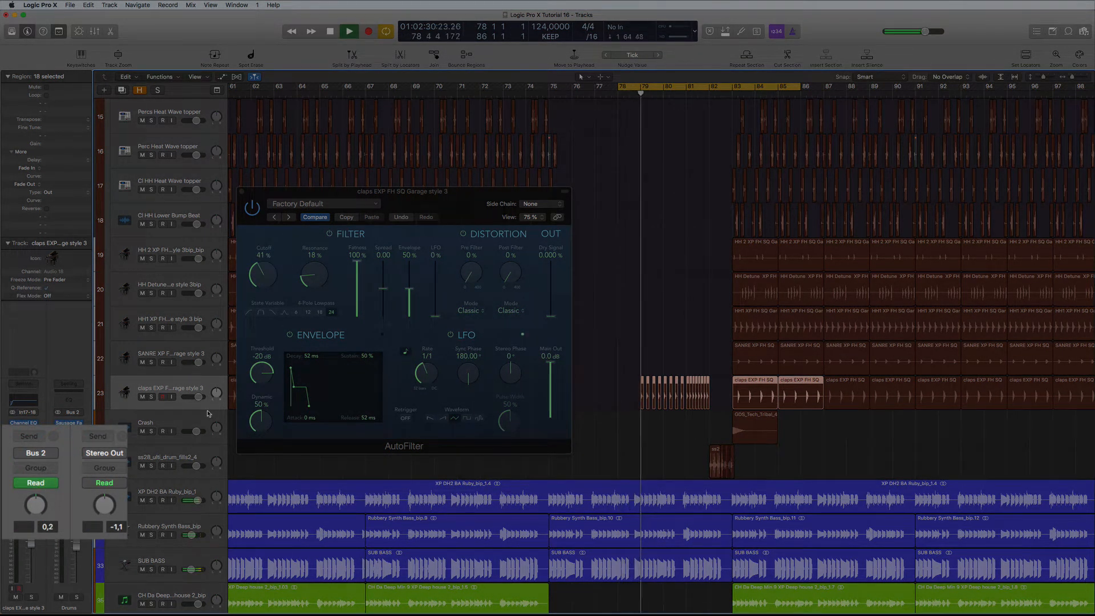
key(space)
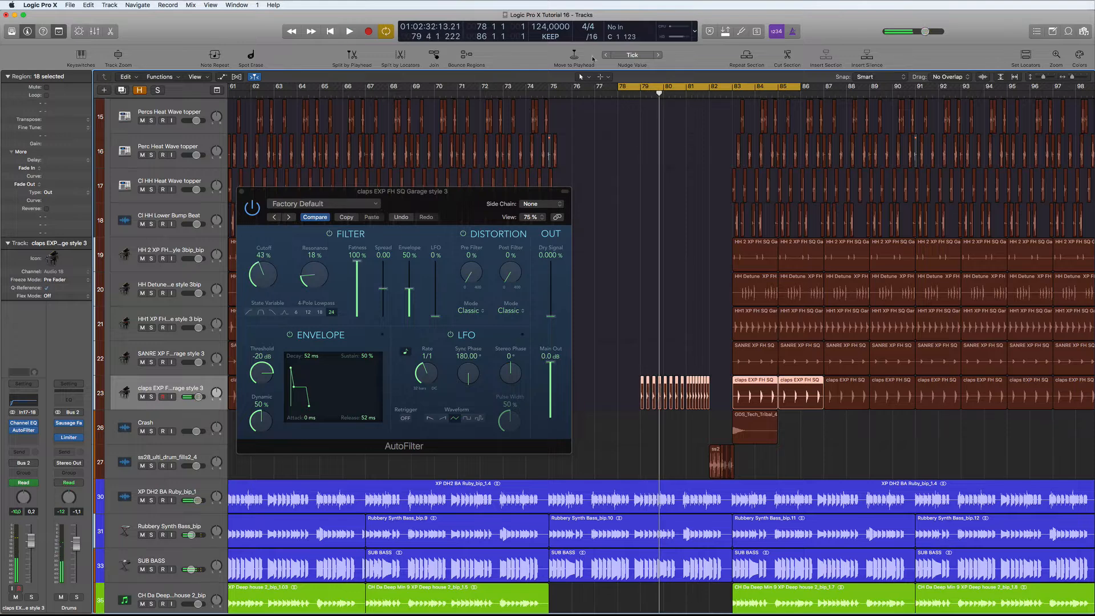
drag(551, 87, 845, 89)
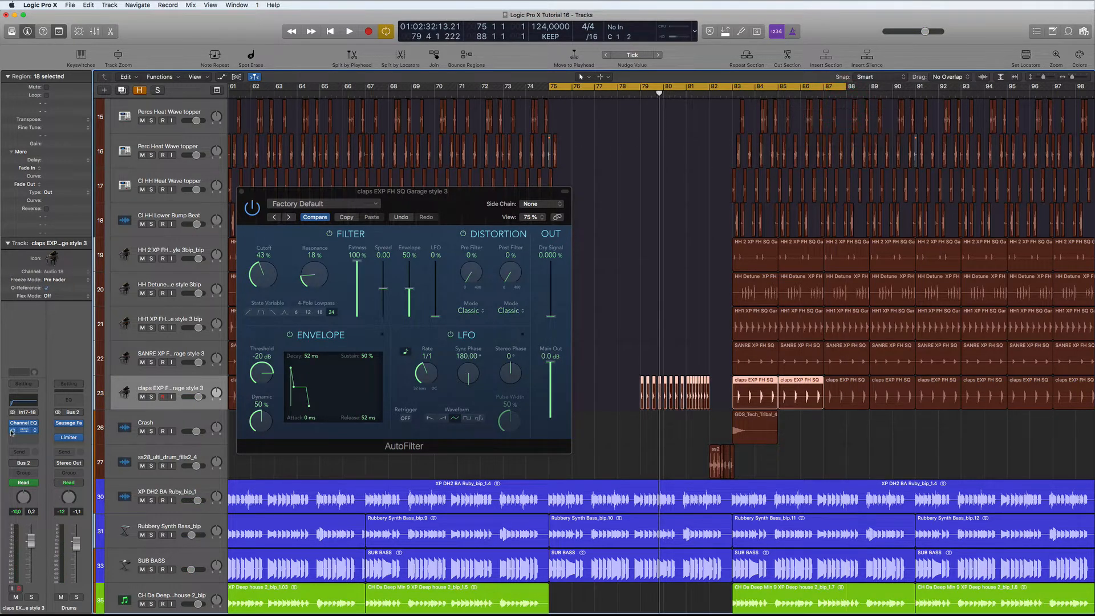
key(space)
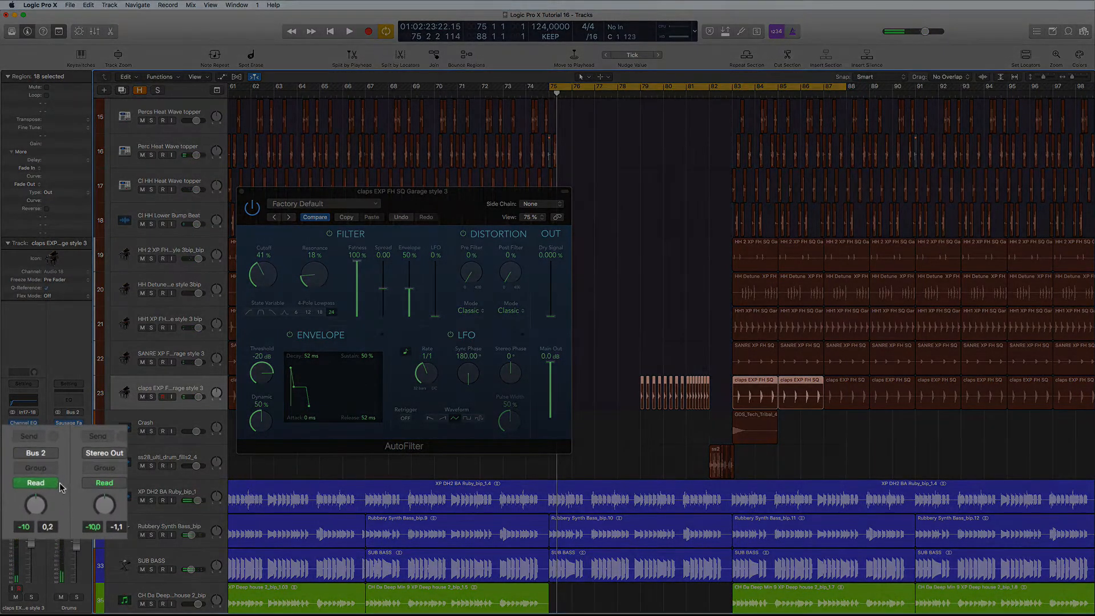
Step: Switch the claps track's automation mode to Latch and turn off the cycle range
click(54, 483)
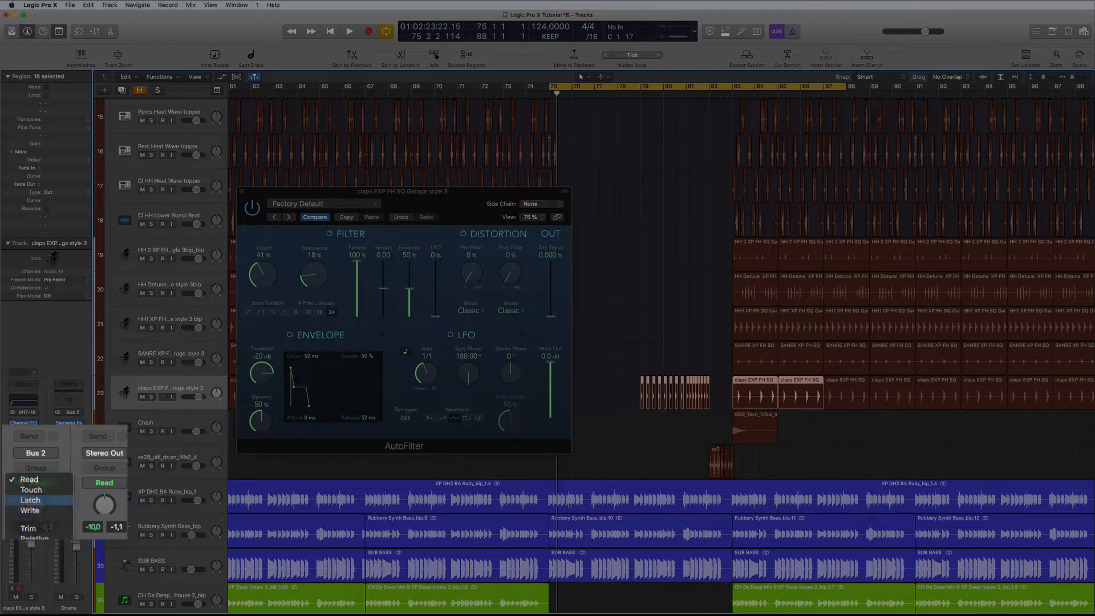
click(37, 506)
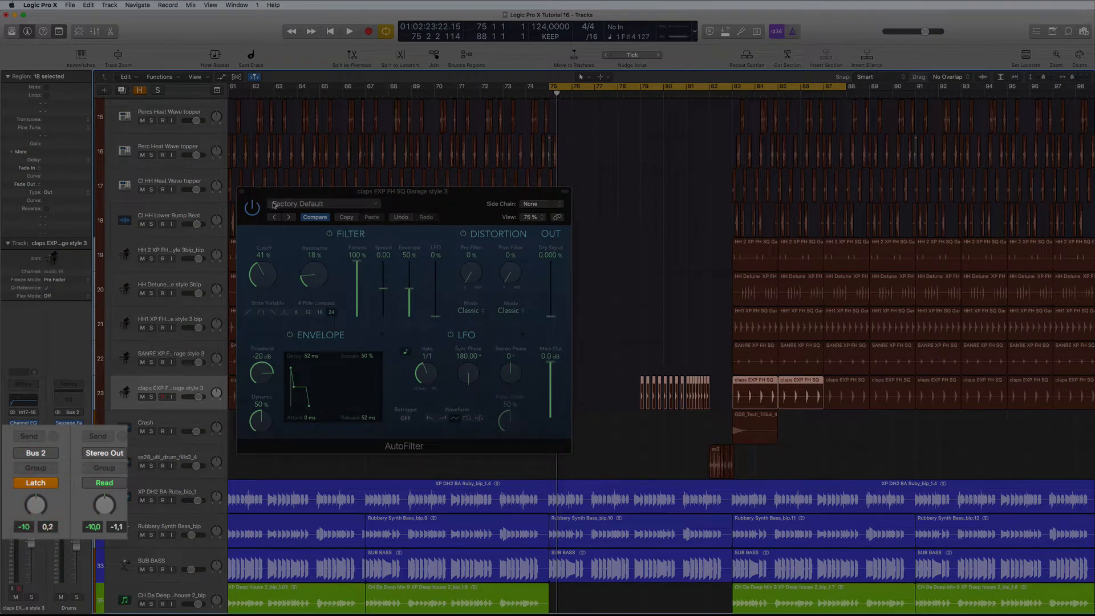
click(645, 87)
scroll(618, 151, left, 8)
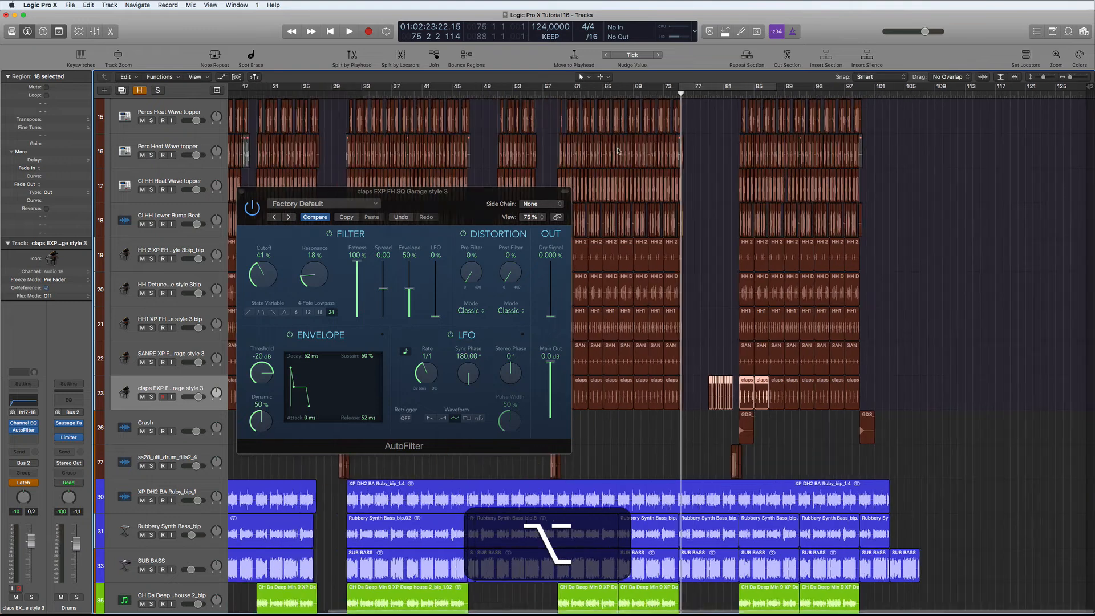
Step: Set the cycle range to bars 1 to 129 and play from bar 1 in Latch mode with the AutoFilter bypassed
scroll(618, 151, left, 5)
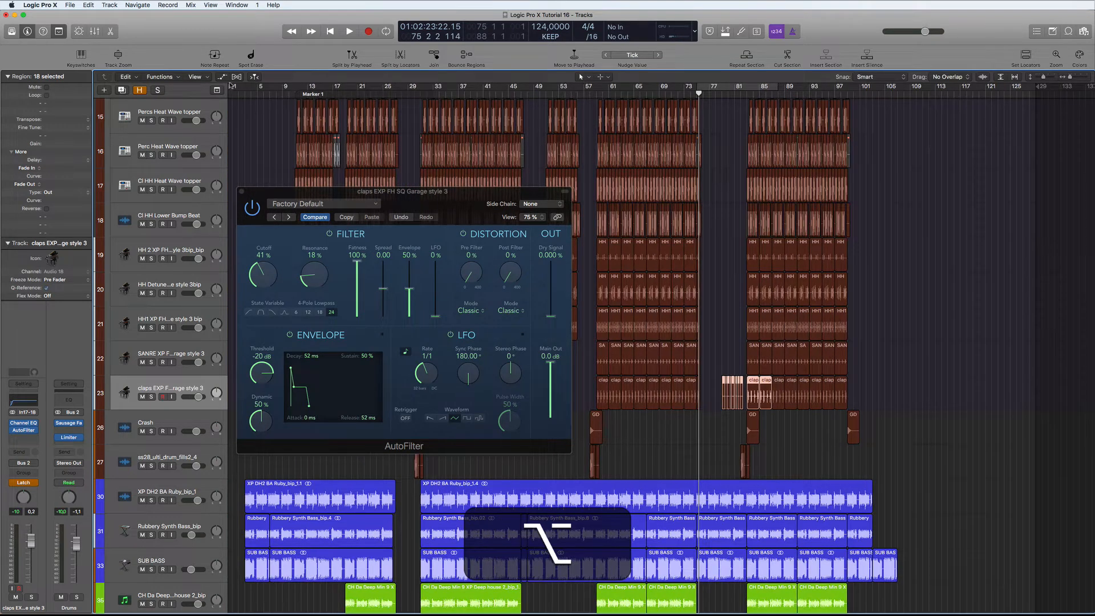
drag(235, 88, 1035, 89)
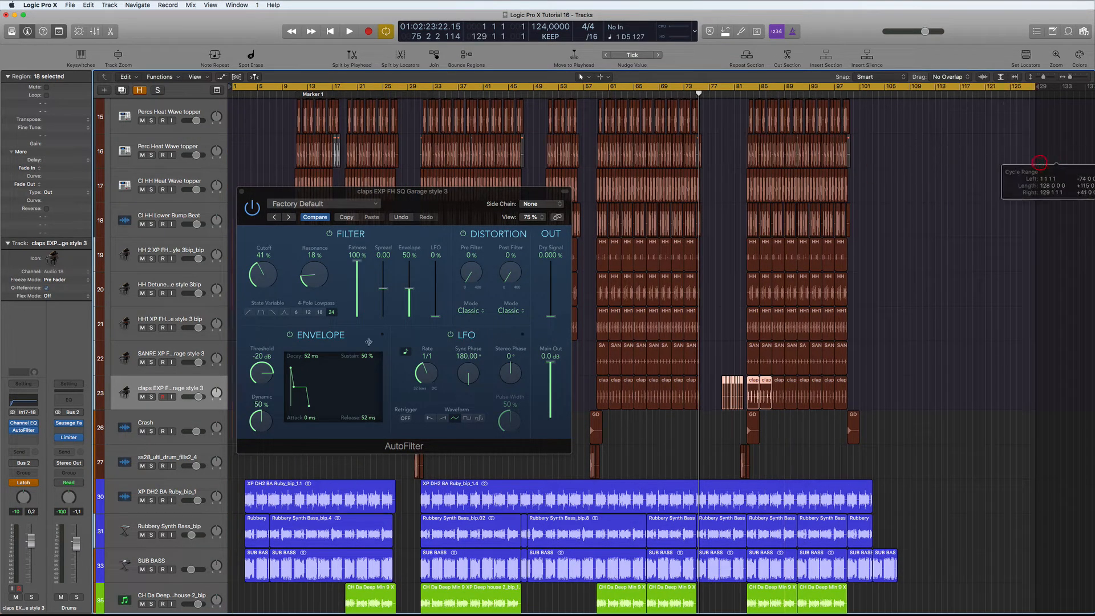
key(Return)
key(space)
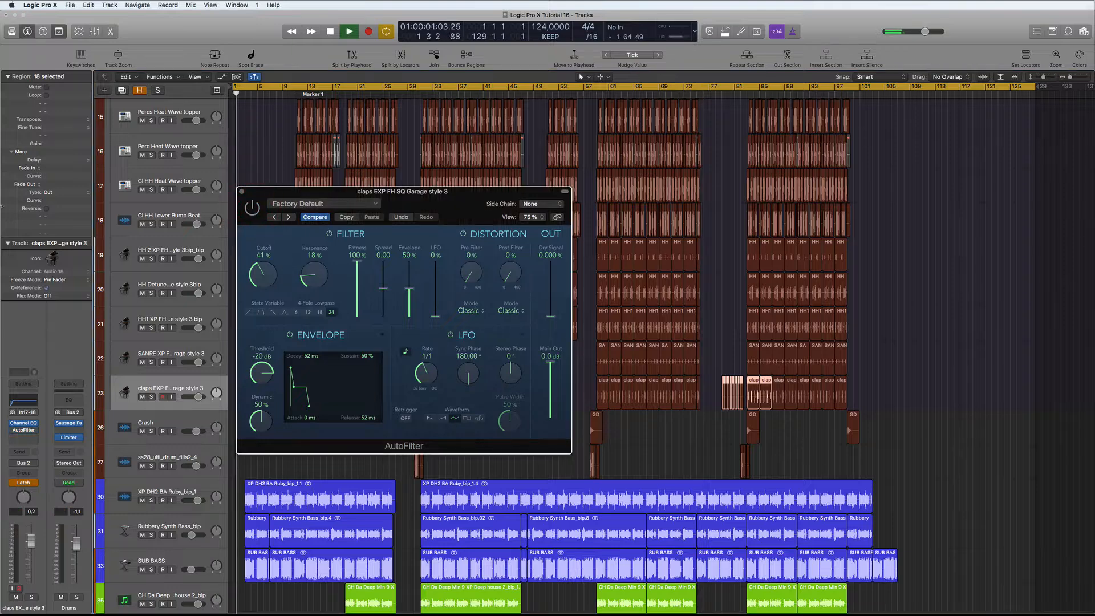
Step: Record the AutoFilter switching on around bar 76 and bypassing again just before bar 83, and return the claps track's automation to Read
click(695, 87)
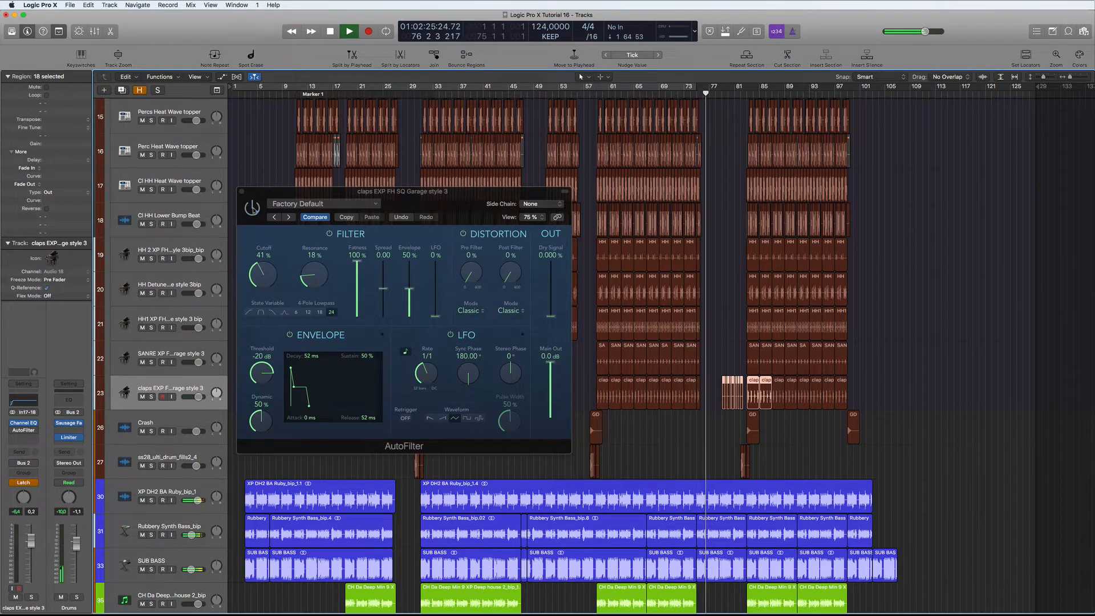
click(253, 209)
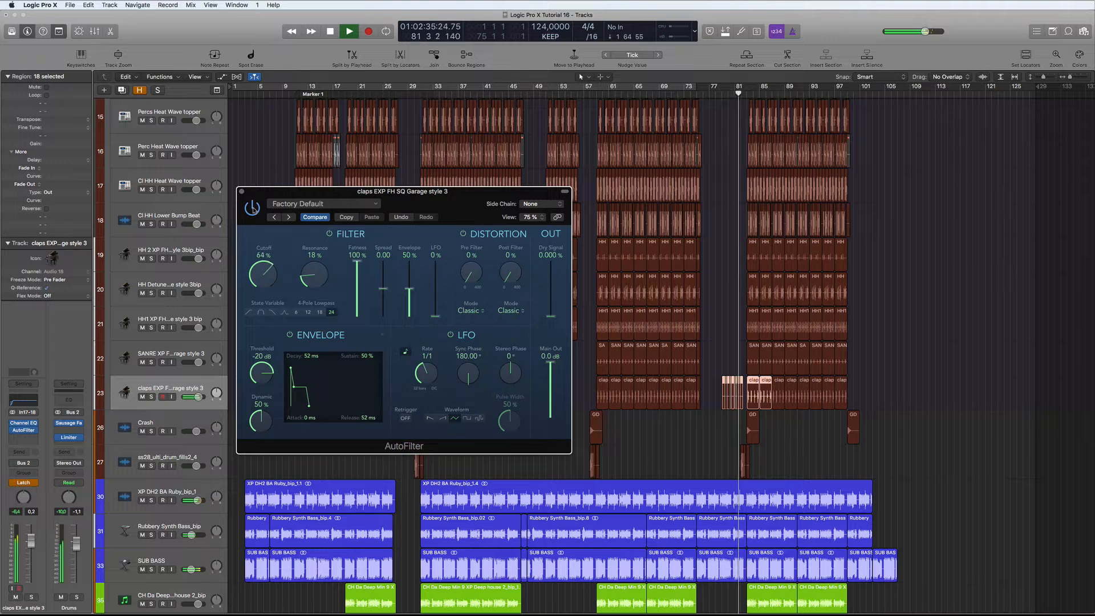
click(252, 207)
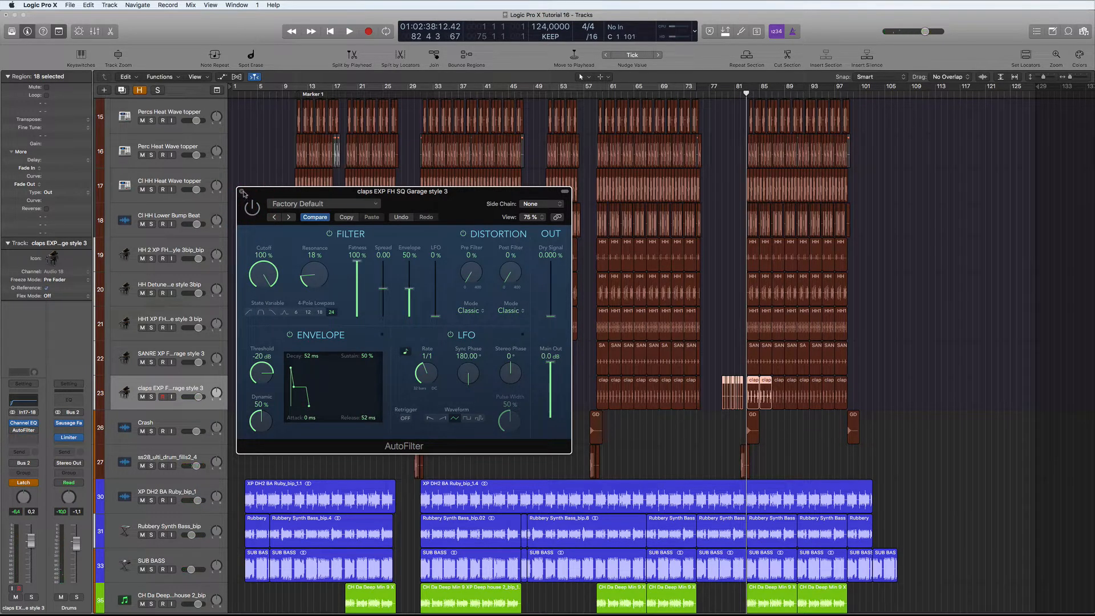
click(242, 192)
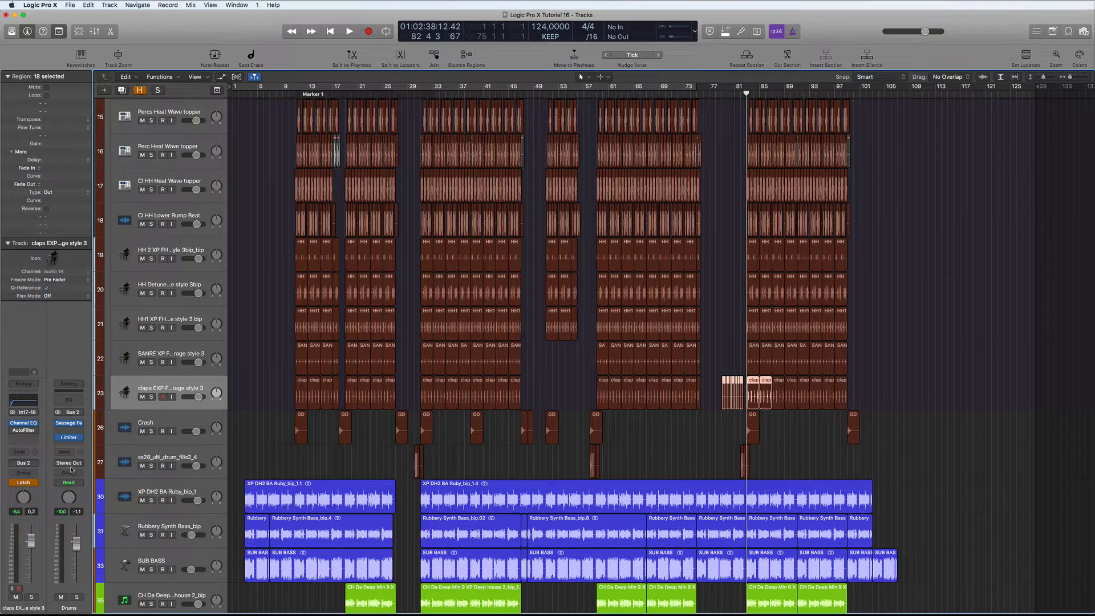
click(36, 484)
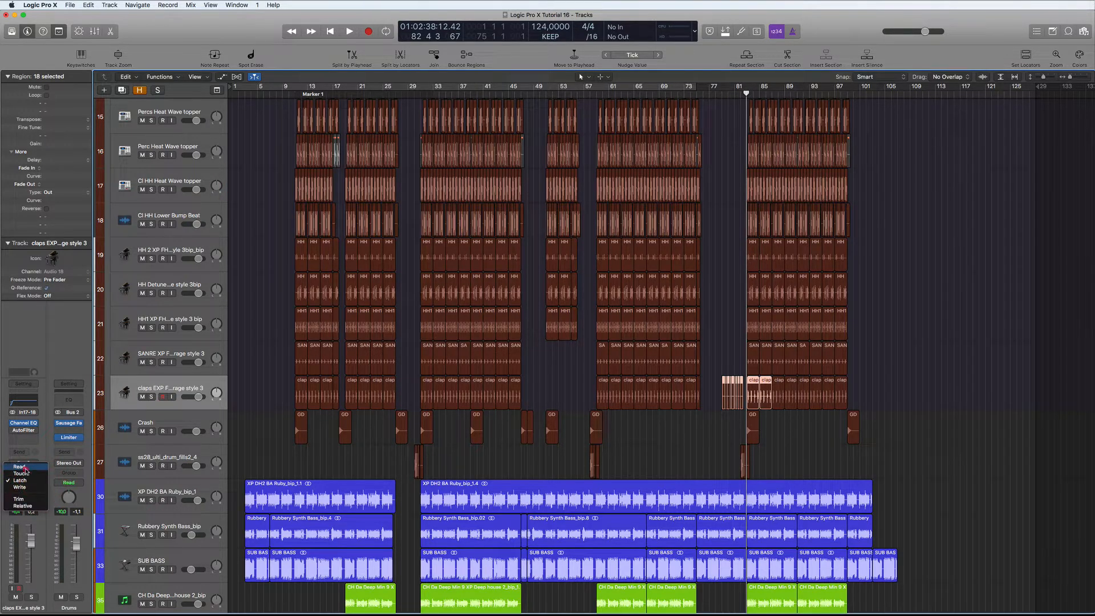
click(20, 480)
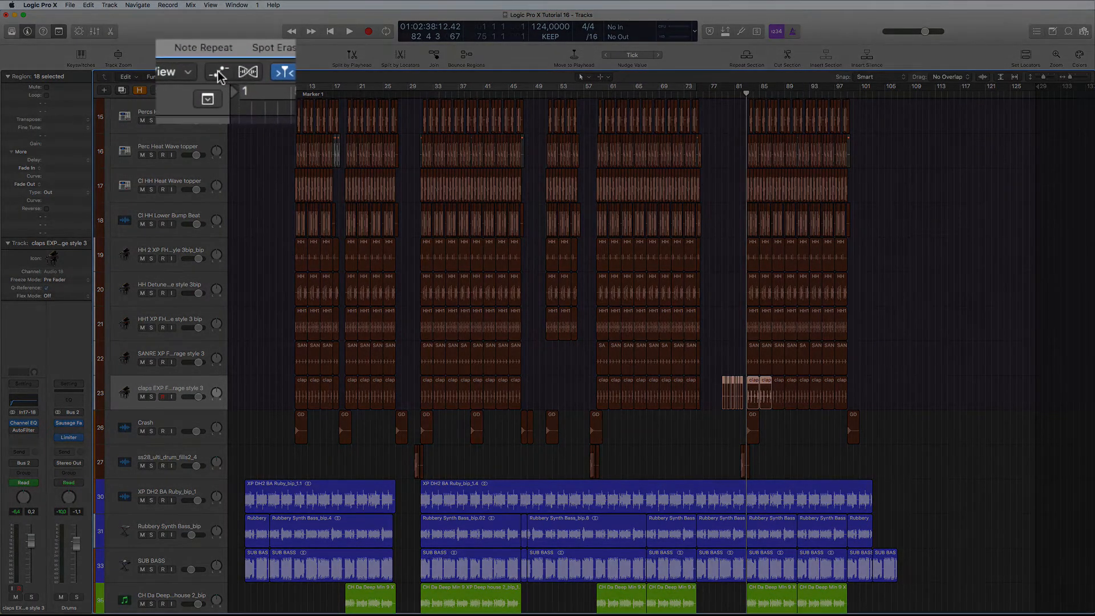
Step: Show track automation and display the AutoFilter bypass curve on the claps track
click(218, 74)
scroll(775, 188, down, 5)
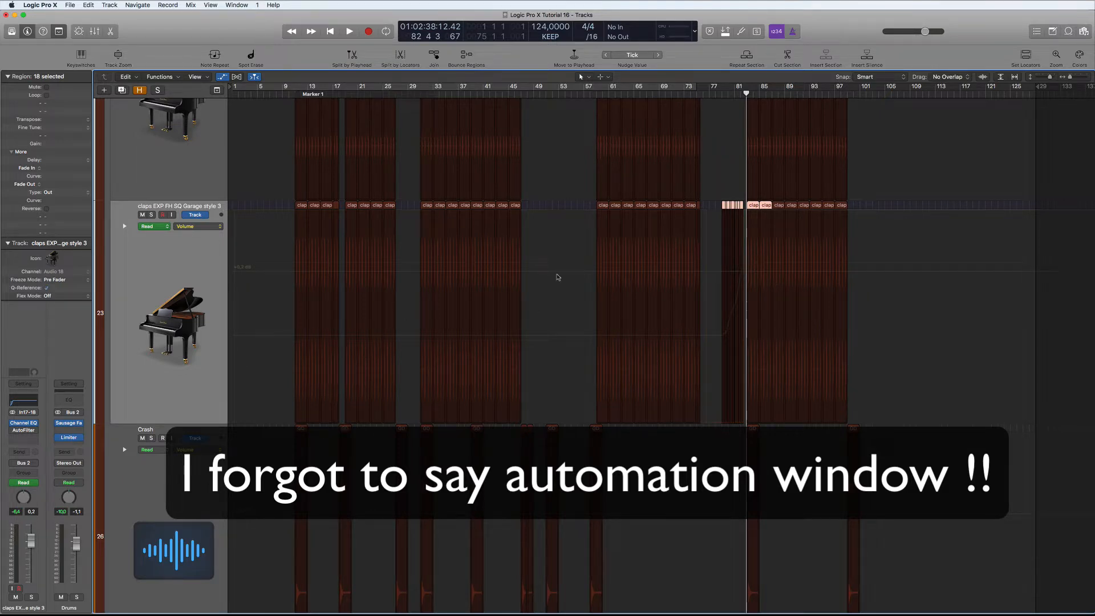
click(194, 226)
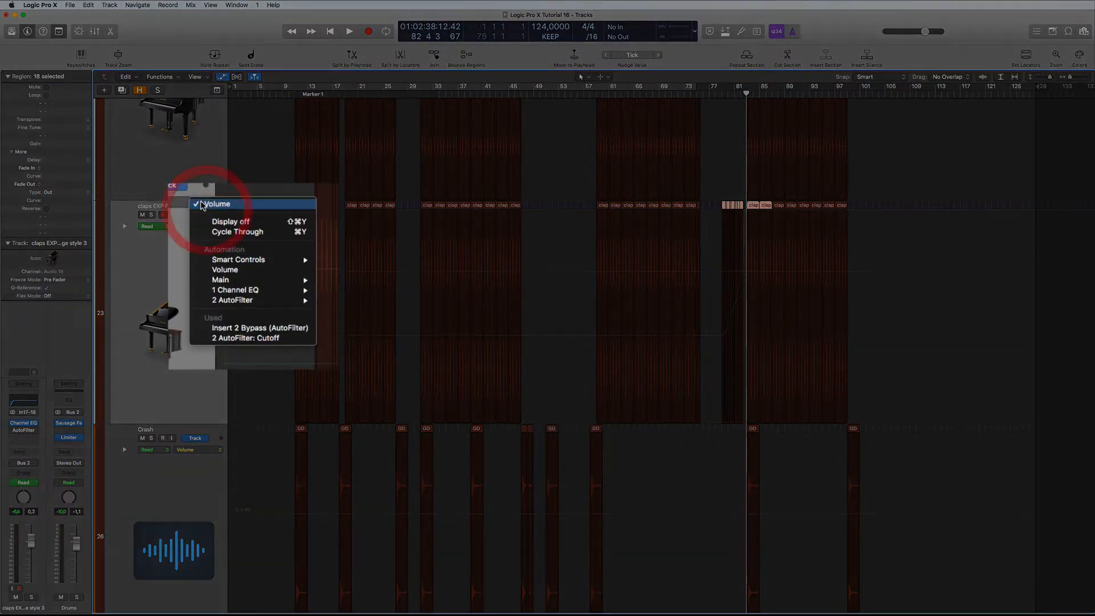
mouse_move(218, 305)
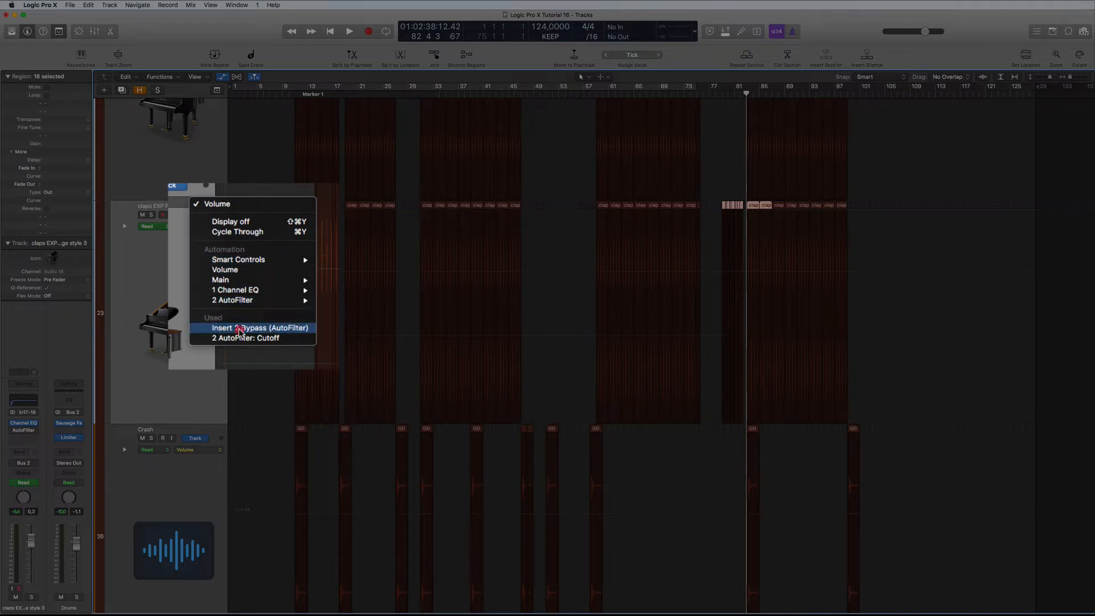
click(239, 329)
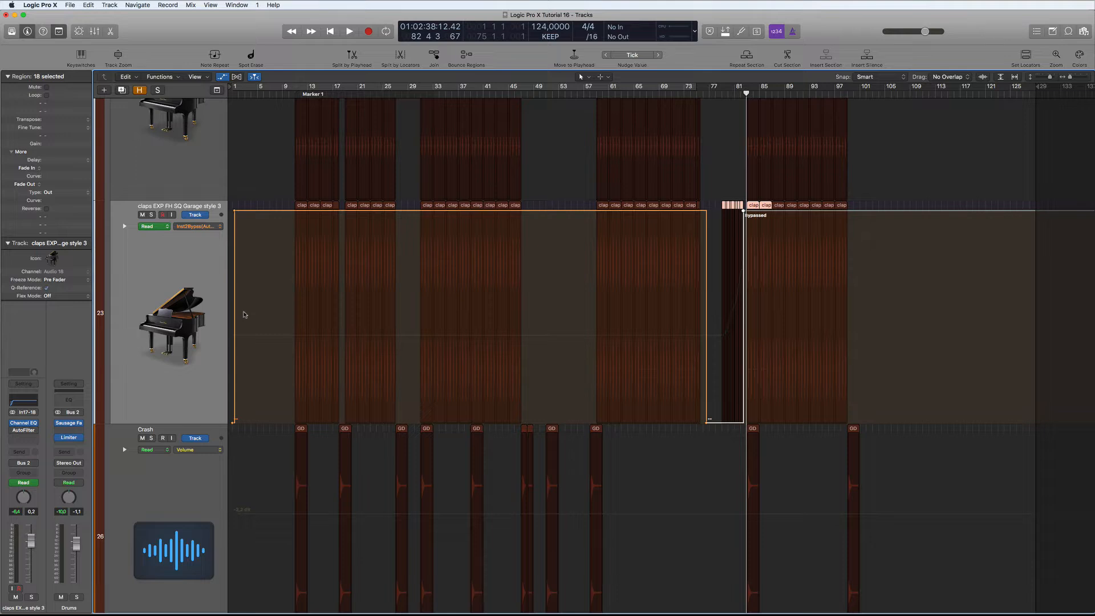
Step: Display the claps track's AutoFilter Cutoff automation over the clap roll between bars 79 and 83
scroll(395, 323, up, 10)
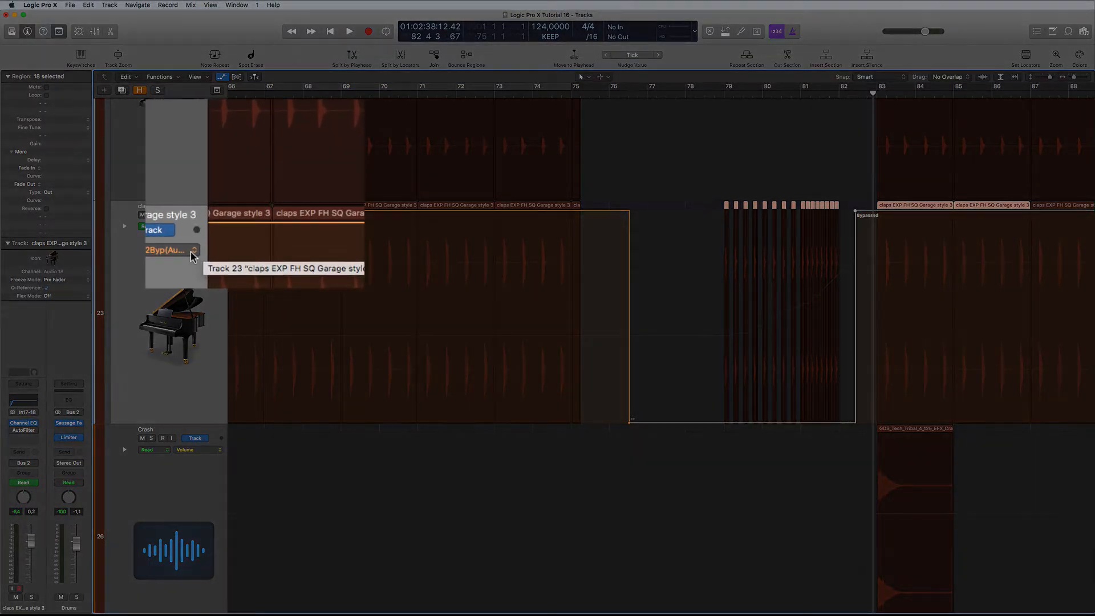
click(198, 225)
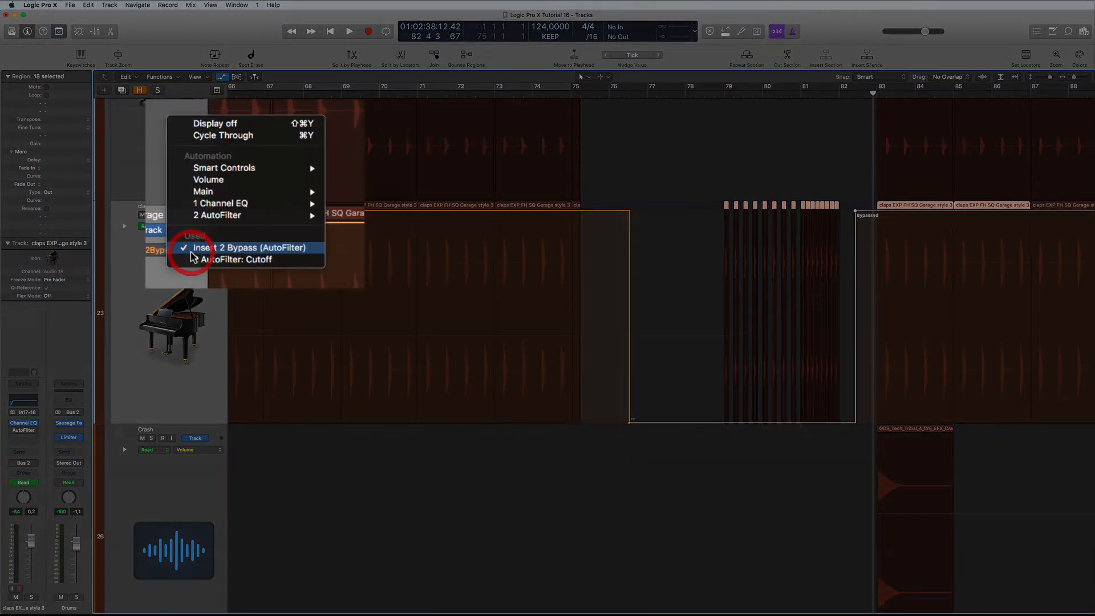
click(217, 264)
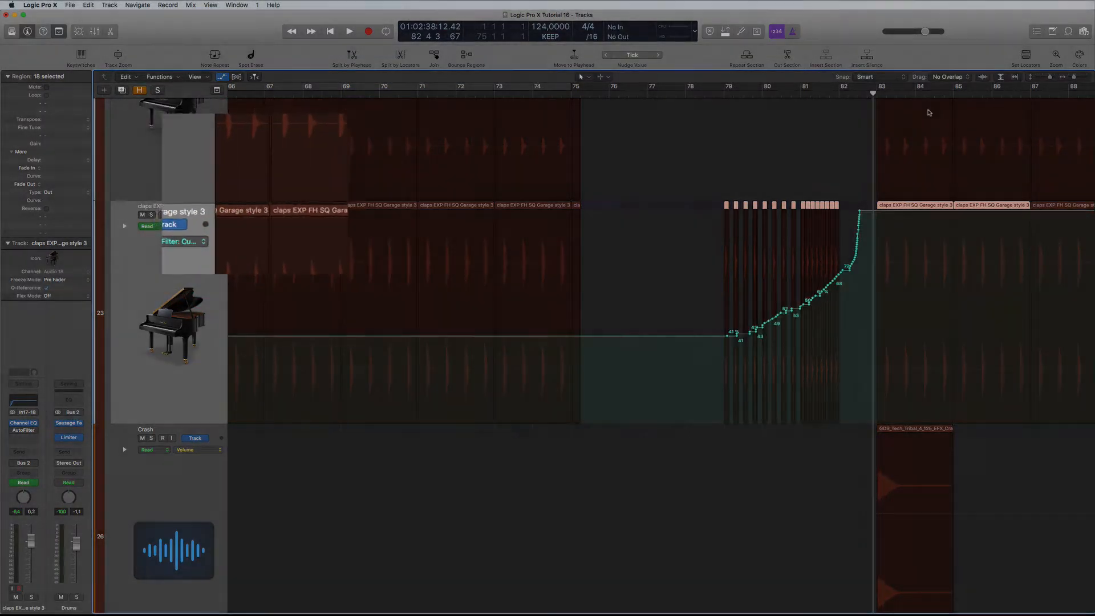
key(alt)
scroll(878, 218, up, 5)
scroll(871, 217, down, 1)
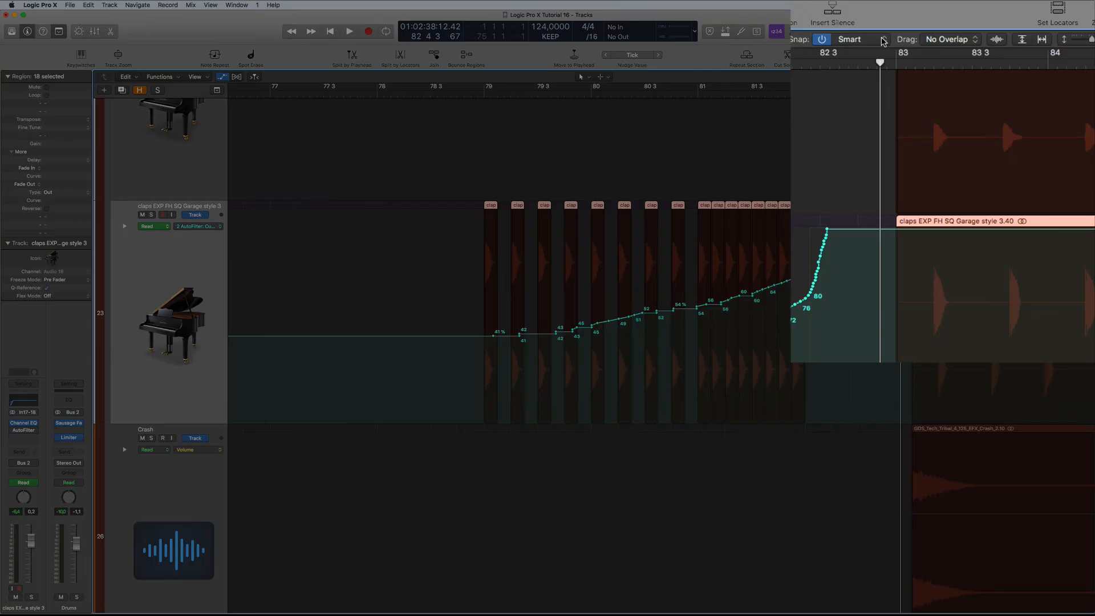
Step: Replace the uneven Cutoff curve with a straight ramp from 41% at bar 79 to 72% just after bar 82, with automation snapping on
click(895, 77)
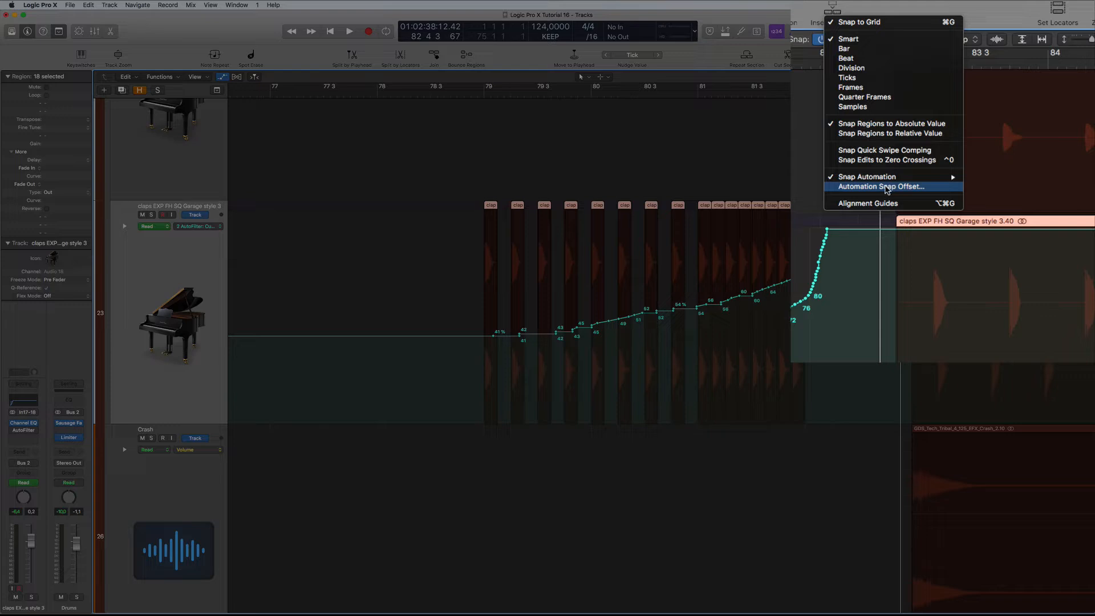
mouse_move(875, 181)
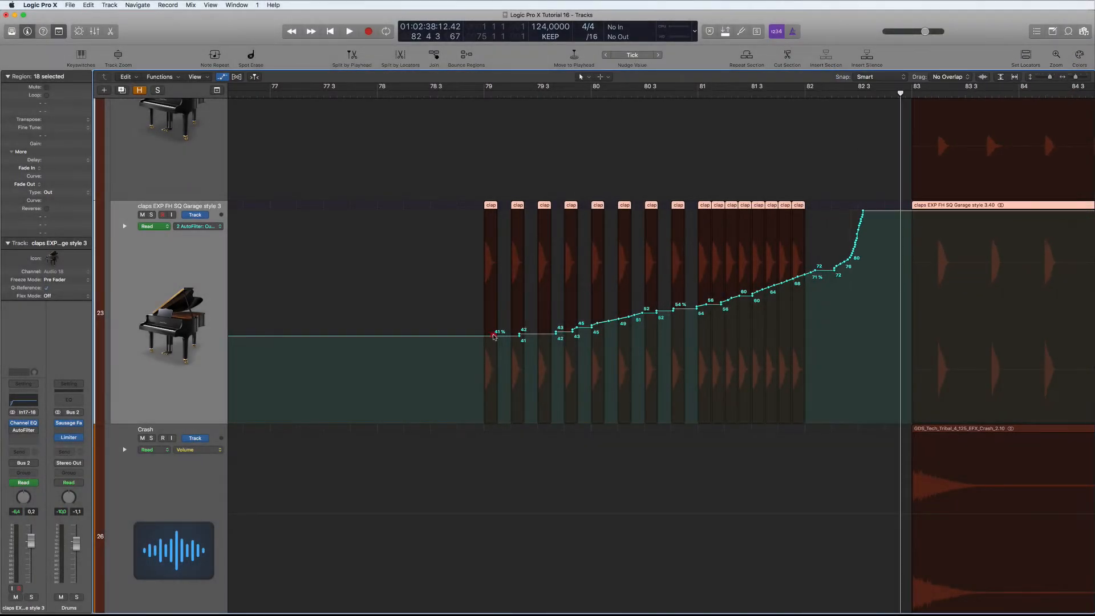
mouse_move(492, 336)
mouse_down()
mouse_move(753, 295)
mouse_move(818, 273)
mouse_move(850, 246)
mouse_move(820, 269)
mouse_up()
Step: Loop bars 78 to 84 and lower the Cutoff ramp's starting point at bar 79 to 36% during playback
key(space)
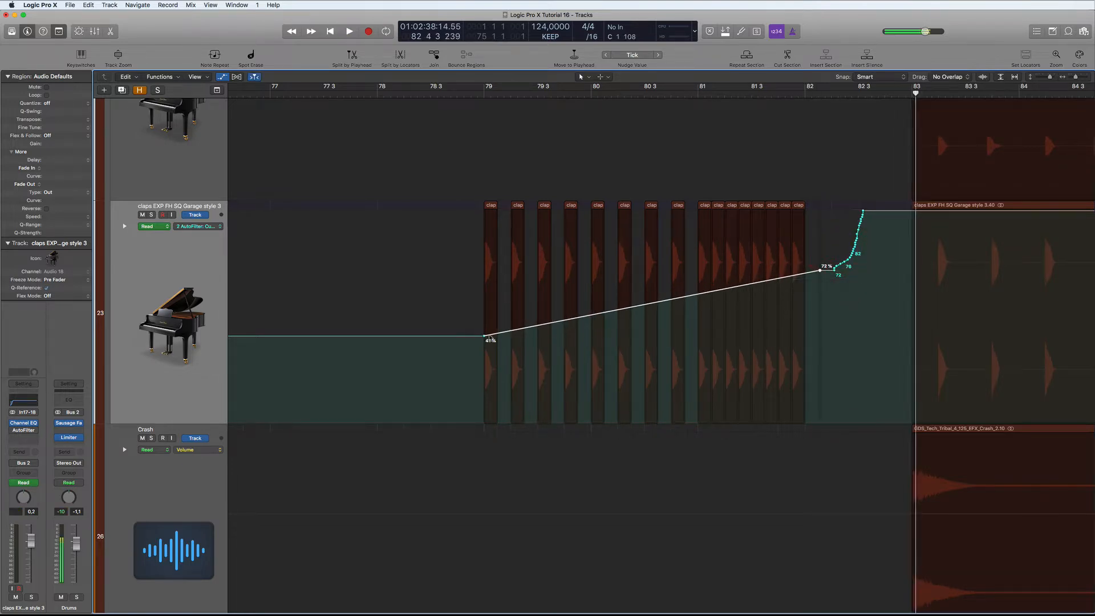
drag(380, 89, 1039, 128)
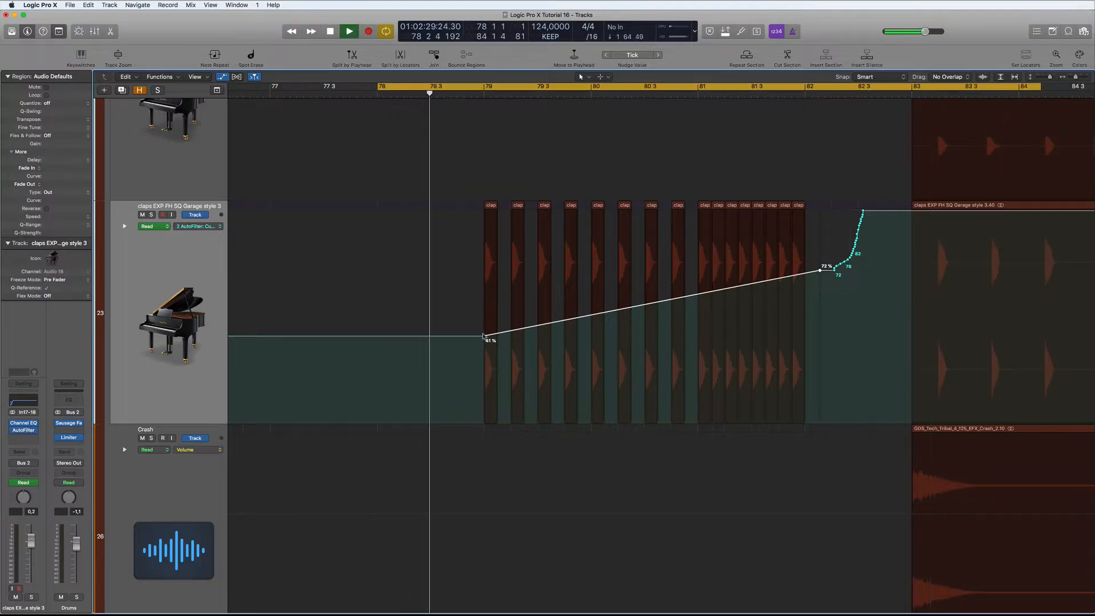
drag(484, 340, 482, 348)
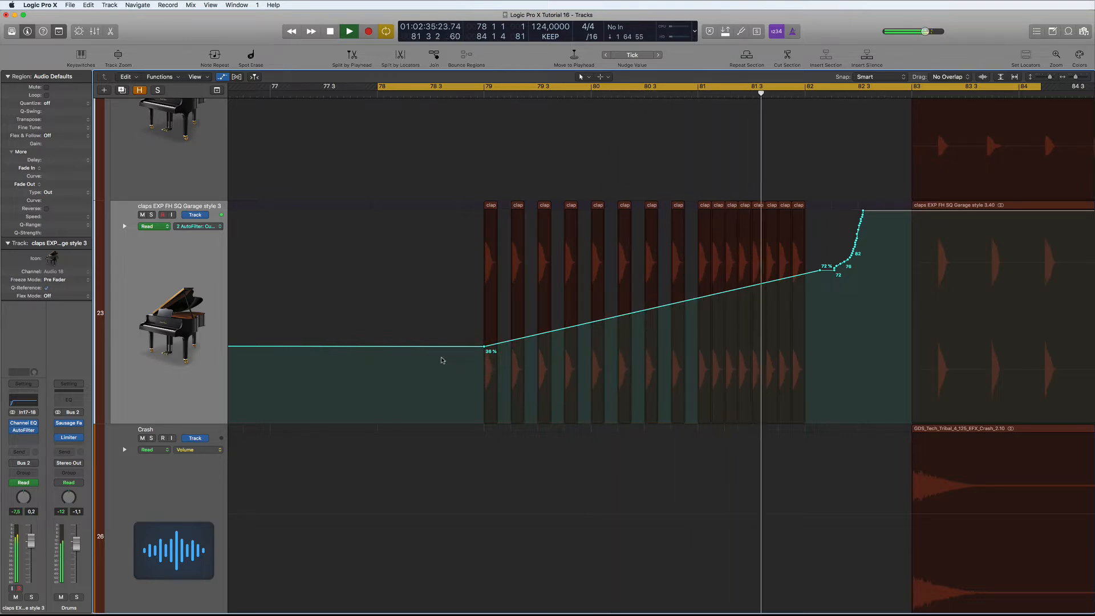
key(space)
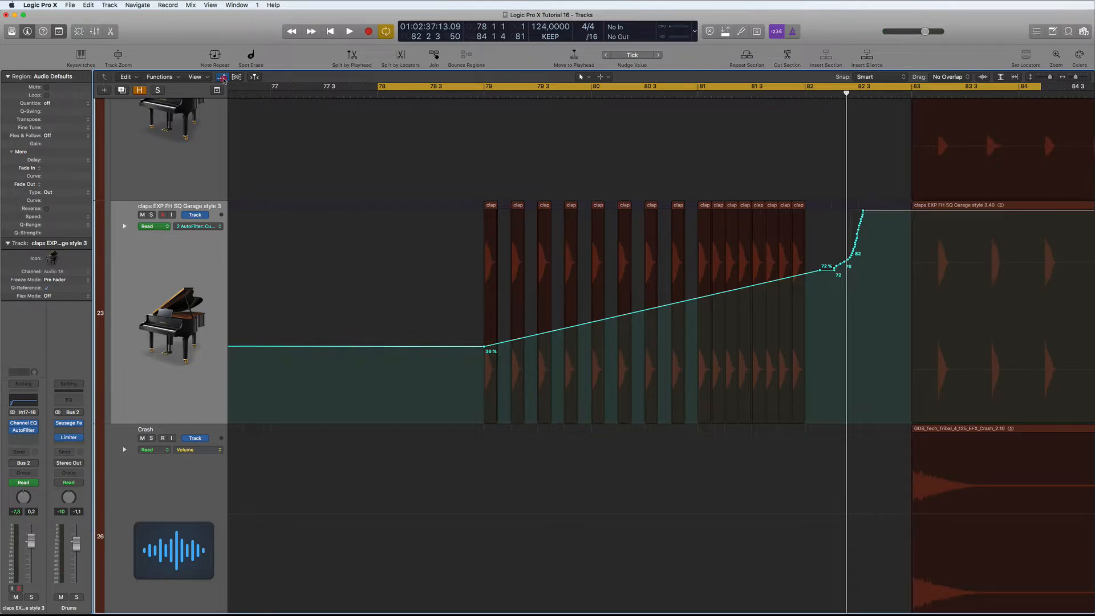
Step: Hide the track automation and return to the clap roll regions in the arrangement
click(222, 77)
scroll(526, 346, up, 8)
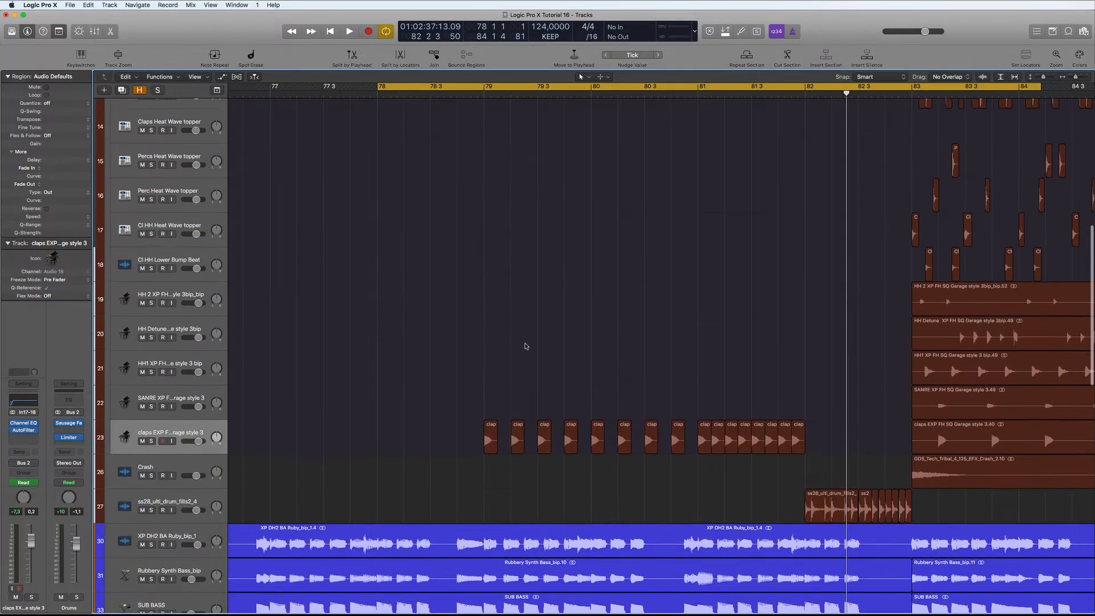
scroll(522, 345, left, 1)
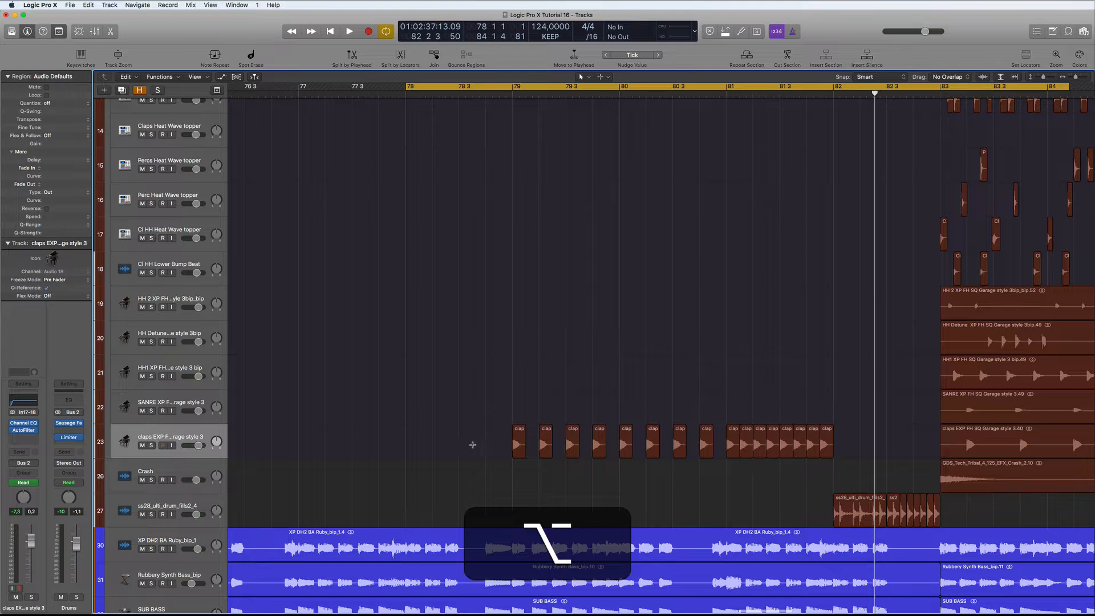
Step: Shorten the last four claps before bar 82 to half length and duplicate them into the gaps
scroll(472, 445, up, 3)
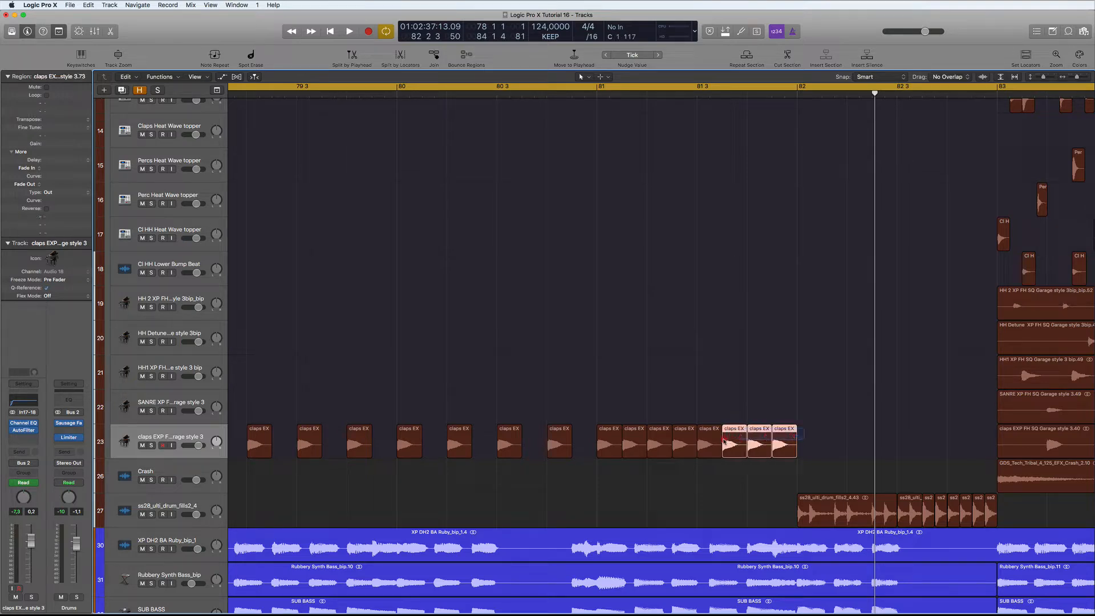
drag(796, 456, 779, 453)
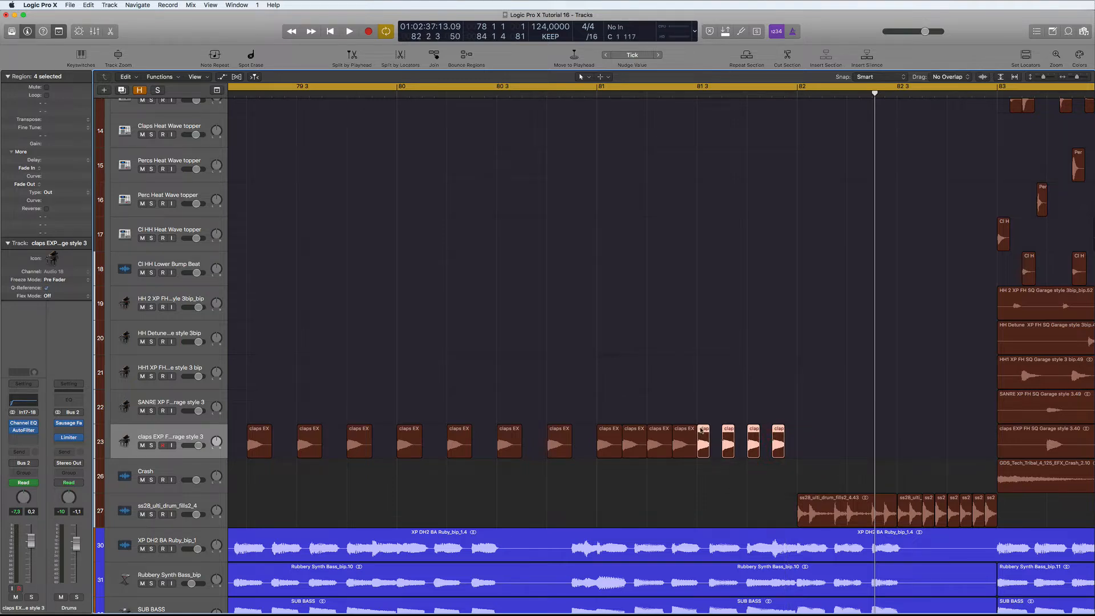
key(alt)
drag(705, 430, 718, 431)
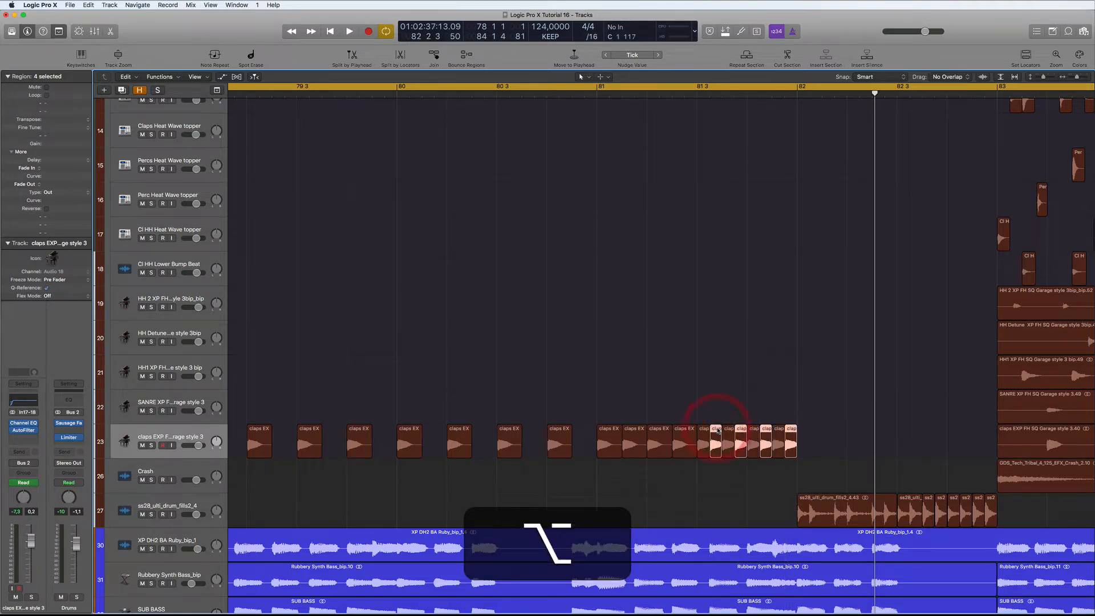
Step: Set the cycle range from about bar 80.3 to 83.2 and listen to the faster ending of the clap roll
click(603, 88)
drag(502, 88, 1067, 135)
key(space)
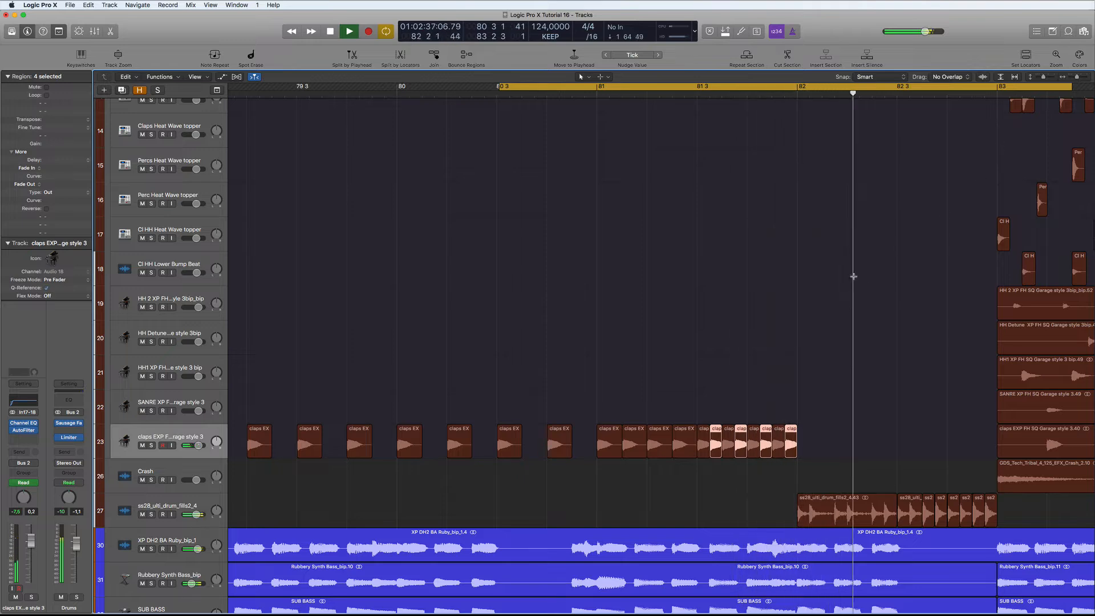
alt+scroll(945, 217, down, 6)
alt+scroll(854, 276, down, 6)
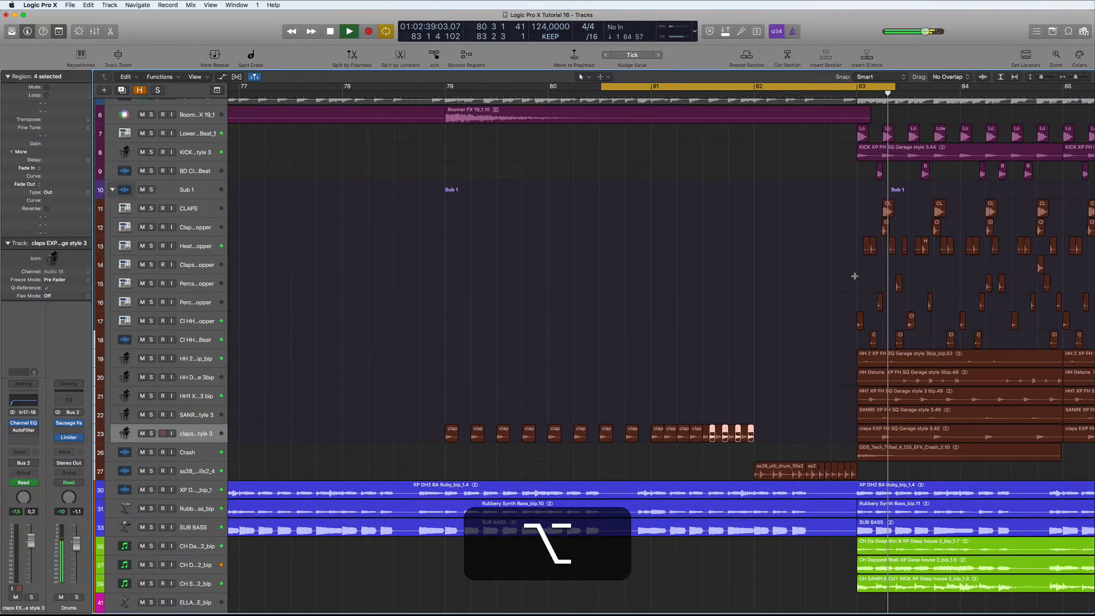
key(alt+space)
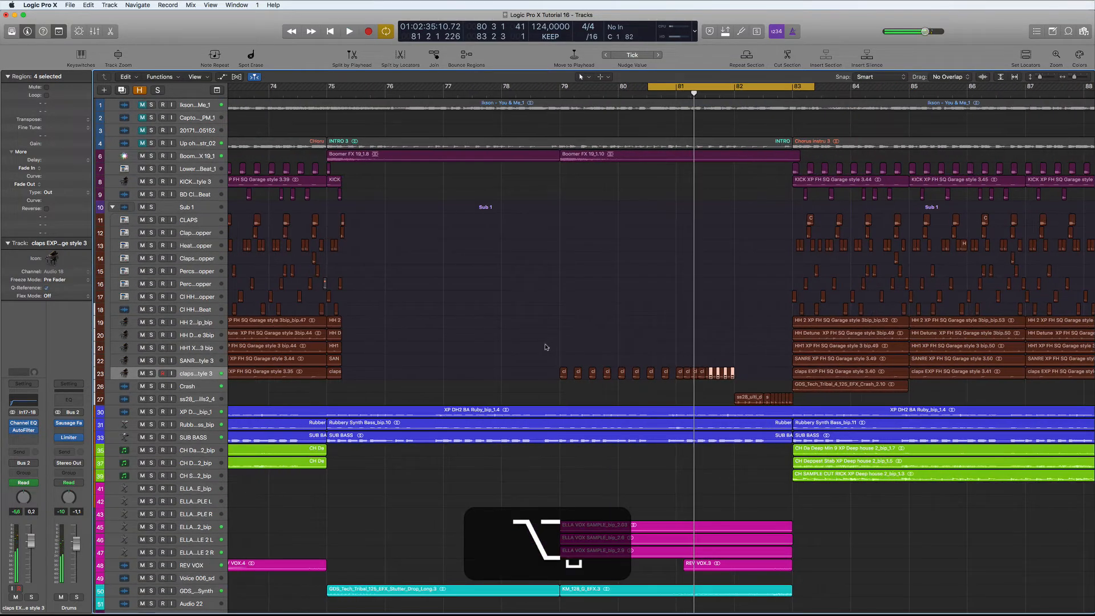
Step: Collapse the Sub 1 track stack and expand it again
alt+scroll(411, 297, up, 3)
alt+scroll(412, 297, up, 4)
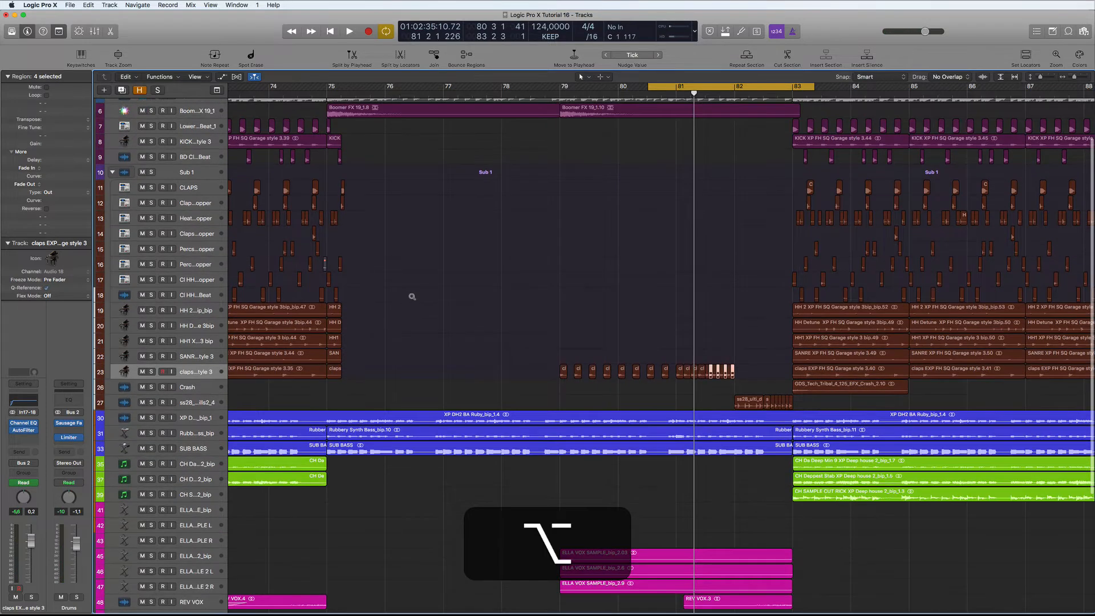
scroll(411, 296, up, 5)
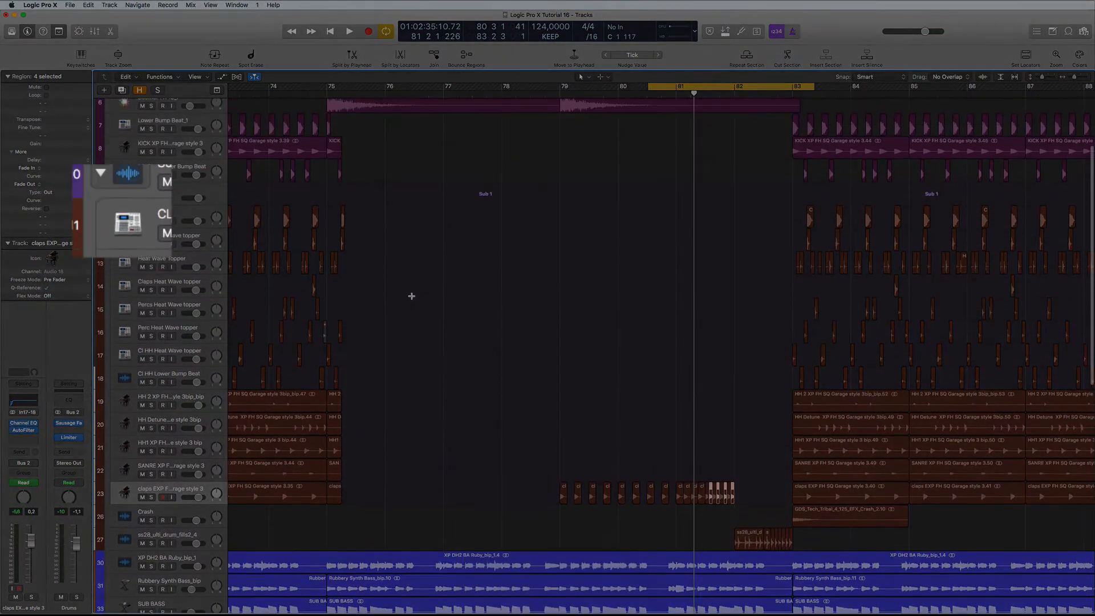
click(112, 213)
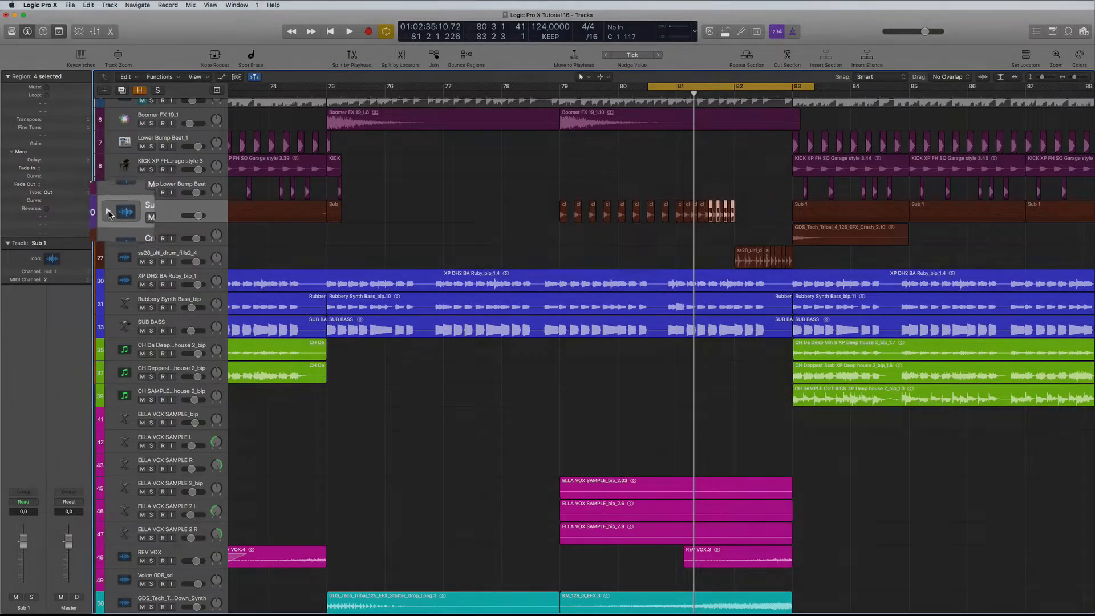
click(113, 212)
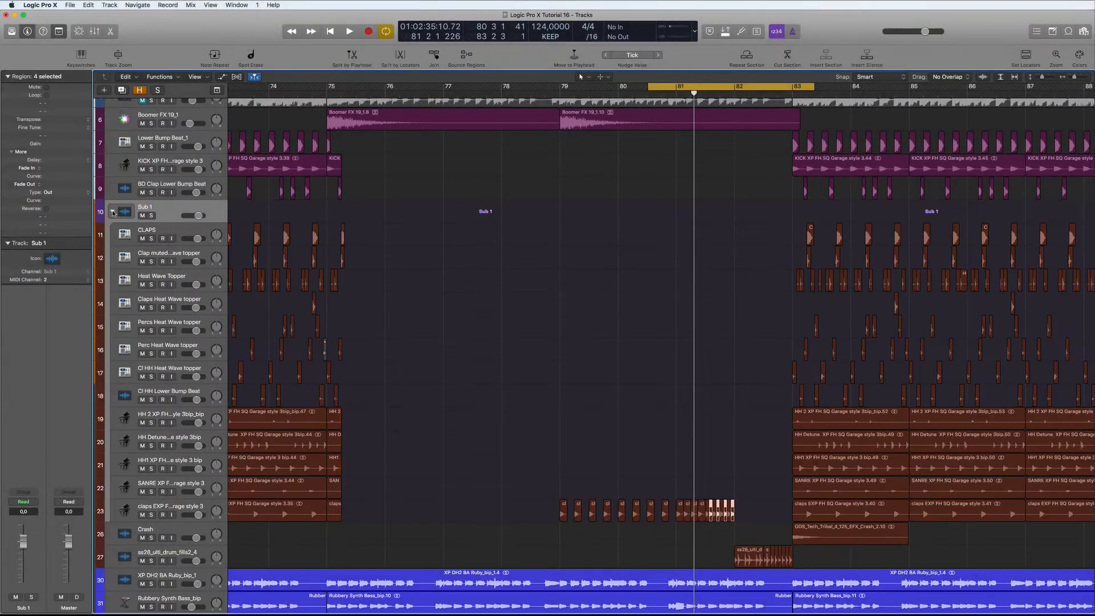
Step: Set the cycle range to bars 73 to 78 and listen to the CLAPS track in solo going into the break
click(113, 212)
click(112, 212)
scroll(375, 314, left, 1)
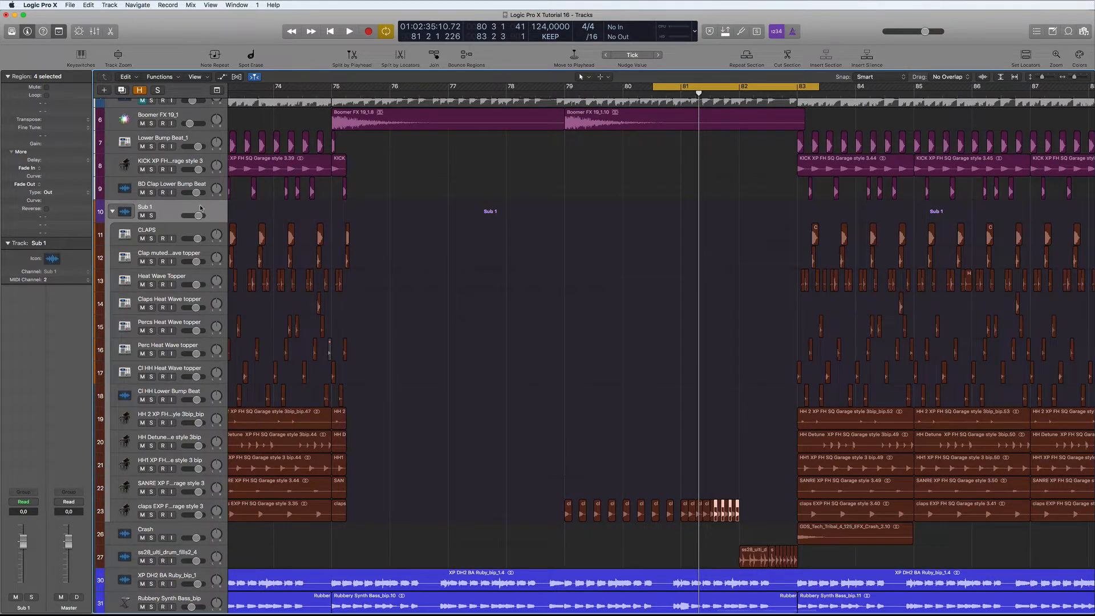
scroll(200, 208, left, 10)
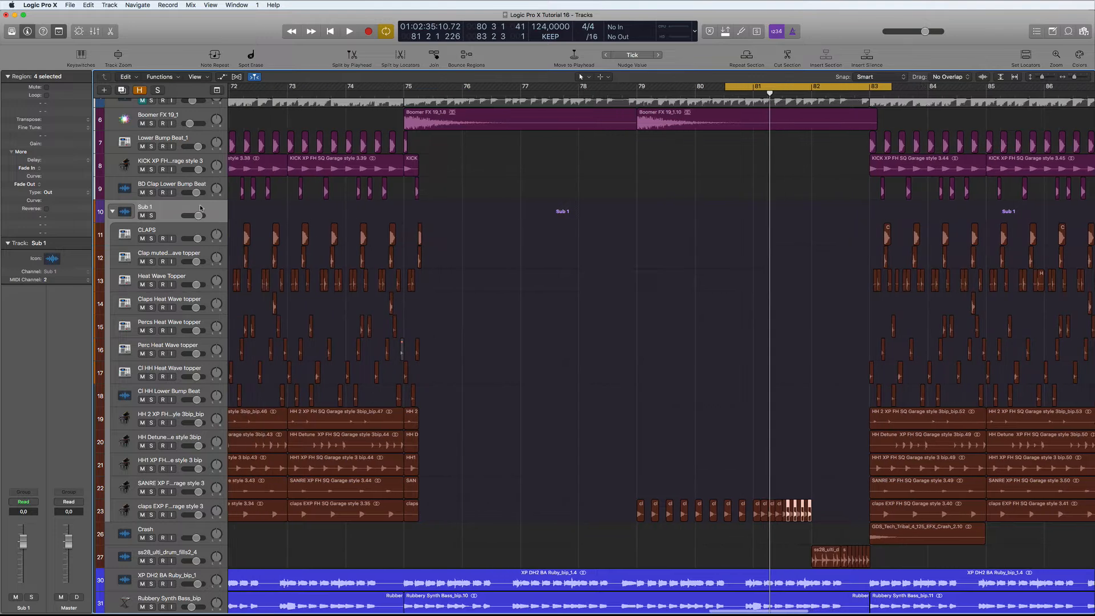
click(170, 227)
drag(301, 87, 589, 87)
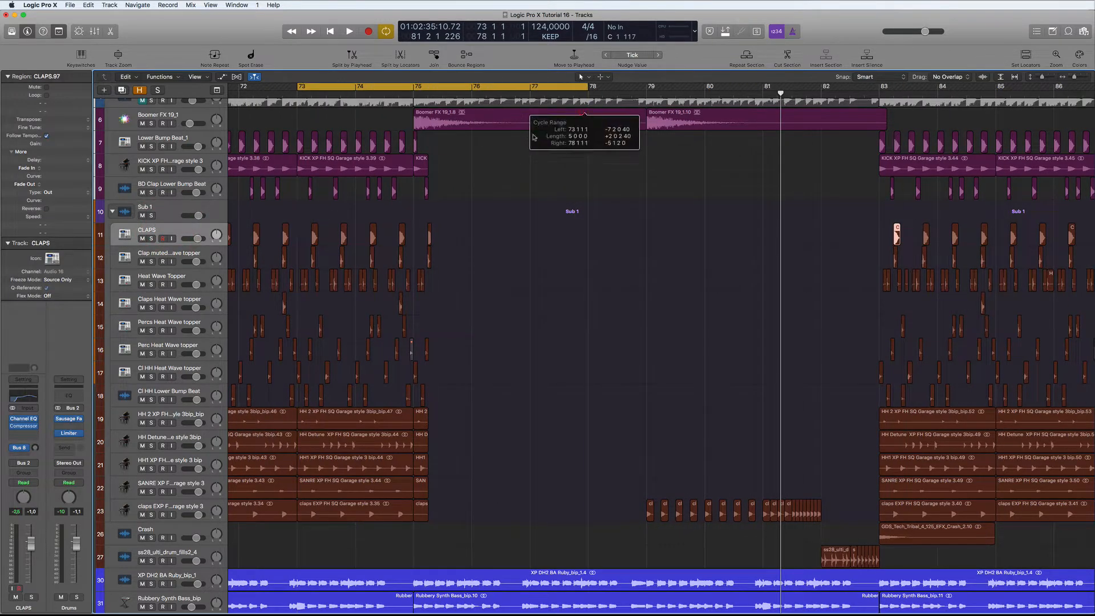
key(space)
click(151, 238)
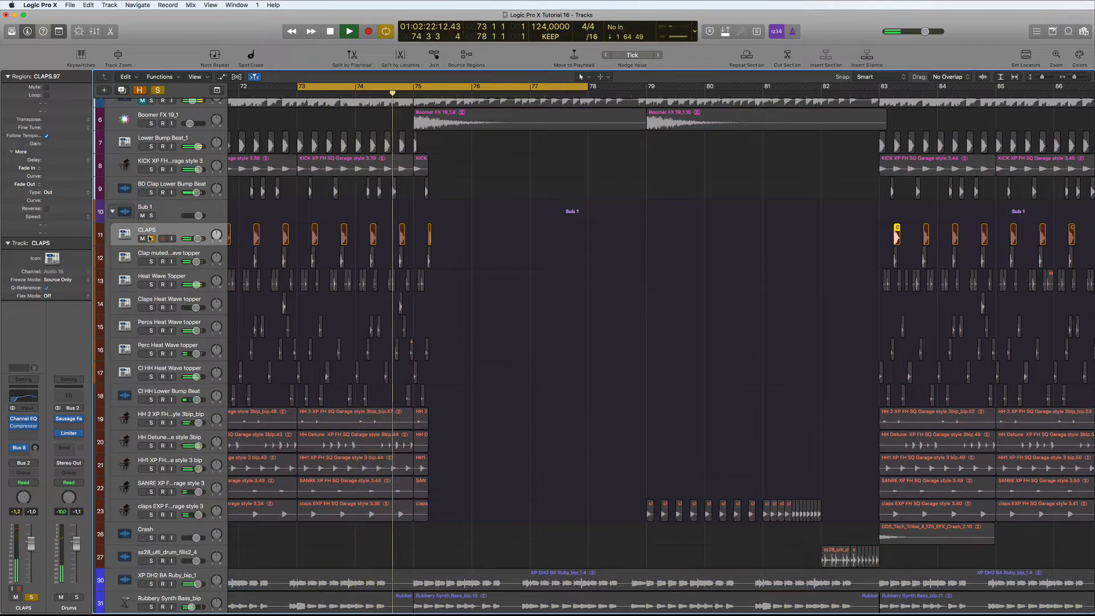
key(space)
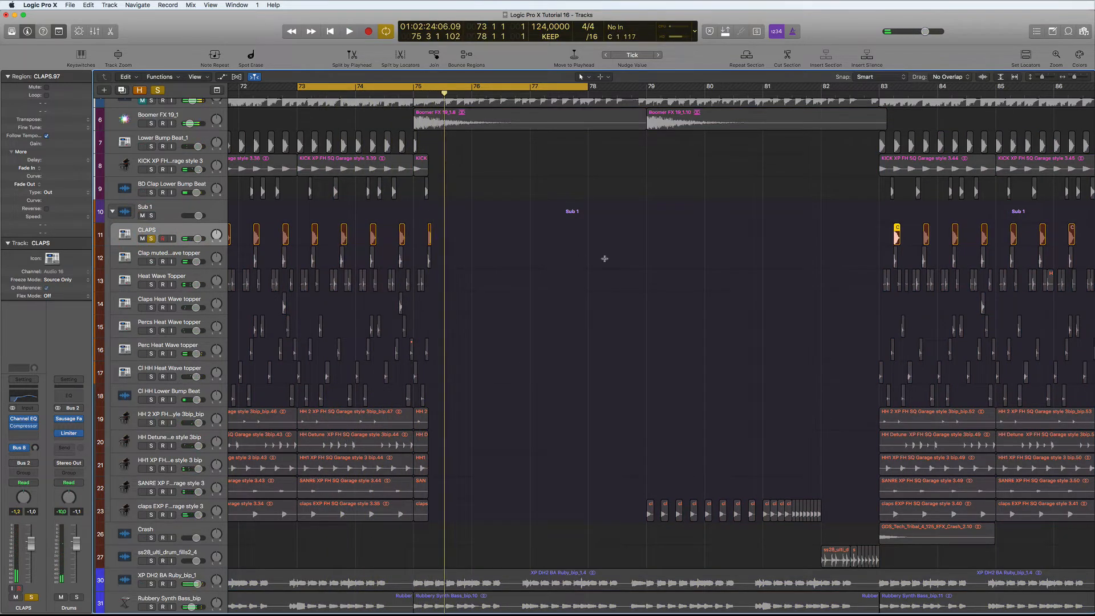
Step: Delete the leftover clap, hi-hat and percussion regions just after bar 75 on the BD Clap track and the Sub 1 subtracks
click(461, 230)
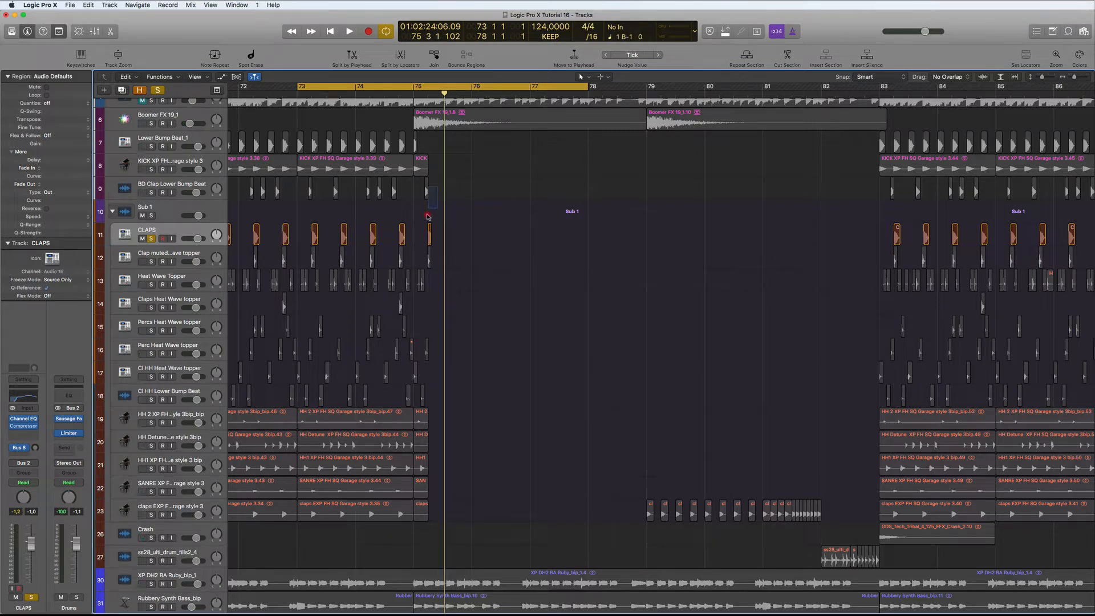
drag(429, 217, 422, 524)
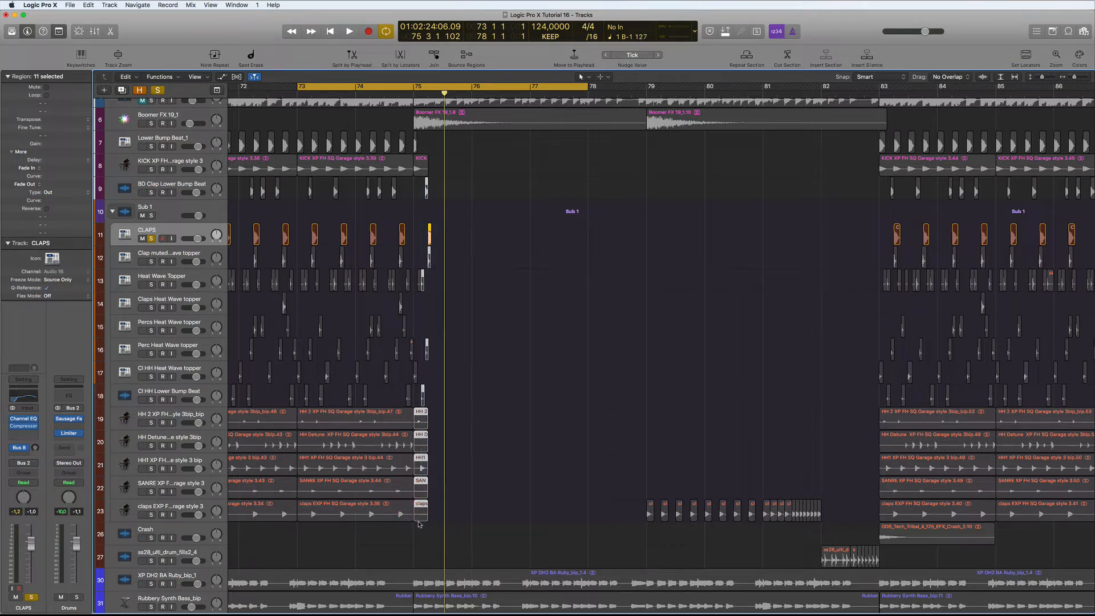
key(Delete)
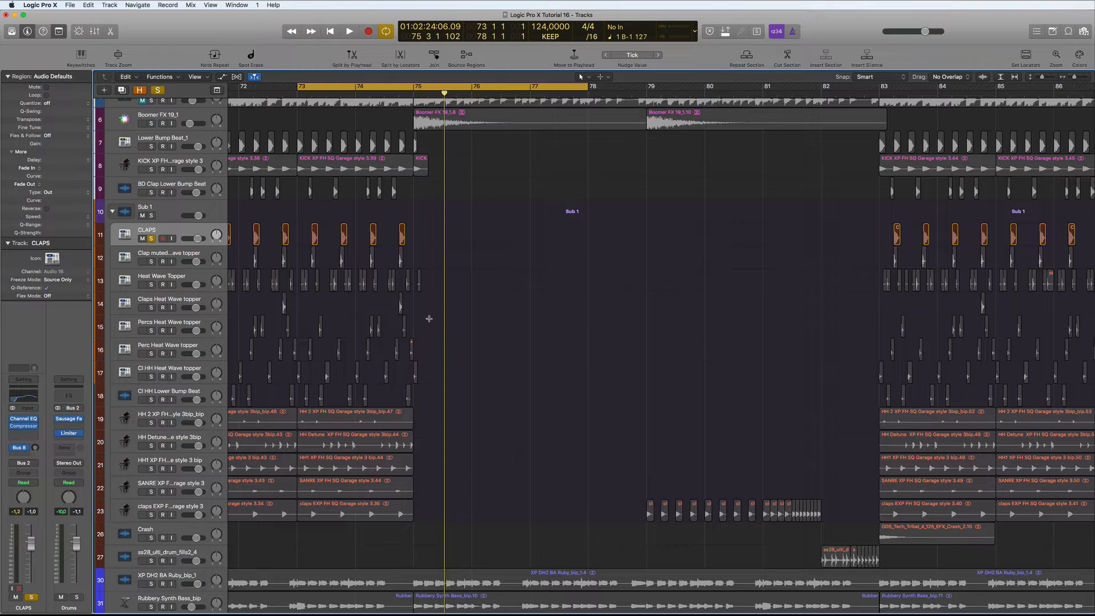
click(419, 283)
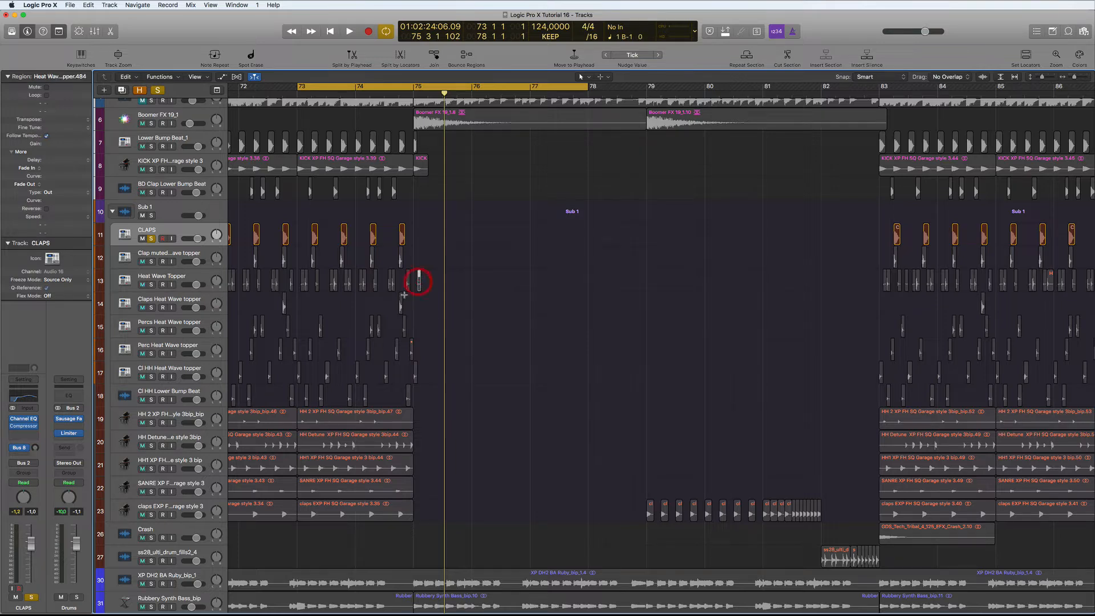
key(Delete)
Step: Delete the leftover kick regions at bar 75 on the KICK XP and Lower Bump Beat_1 tracks
click(422, 162)
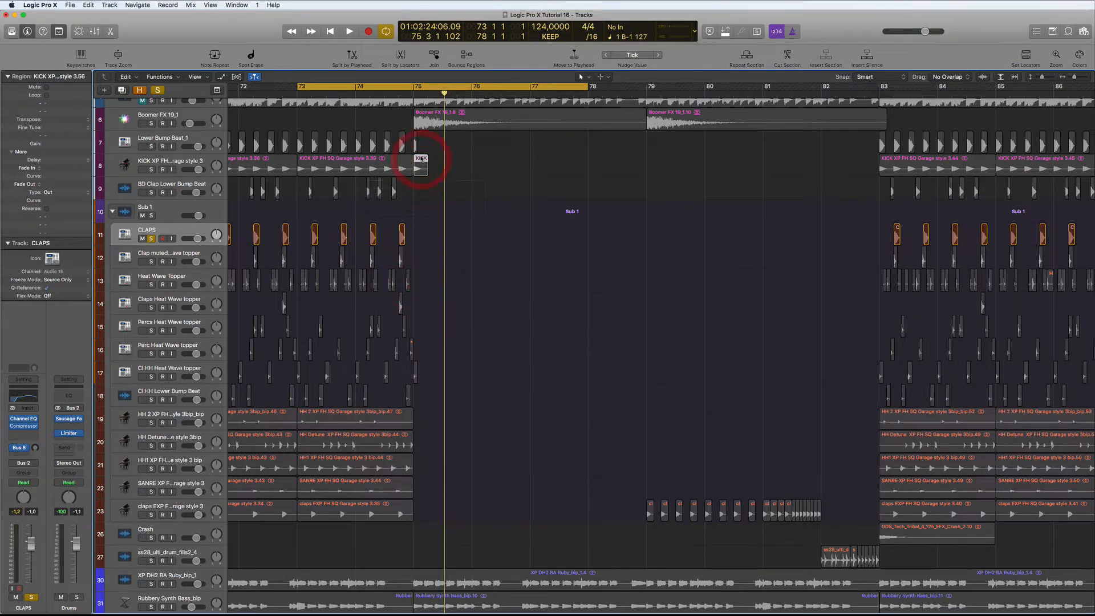
key(Delete)
click(414, 147)
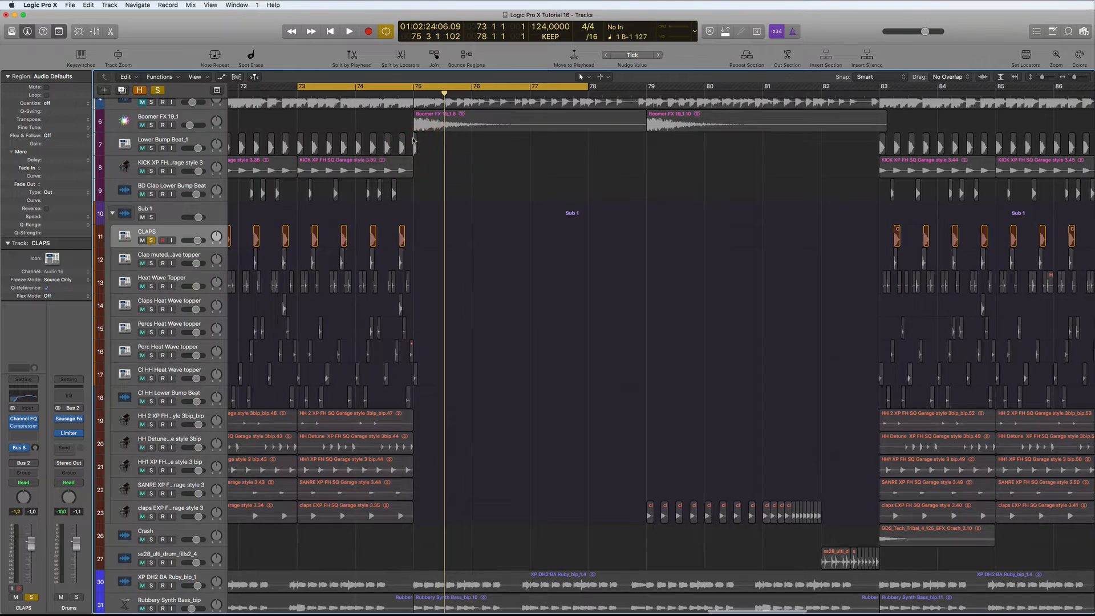
click(416, 144)
key(Delete)
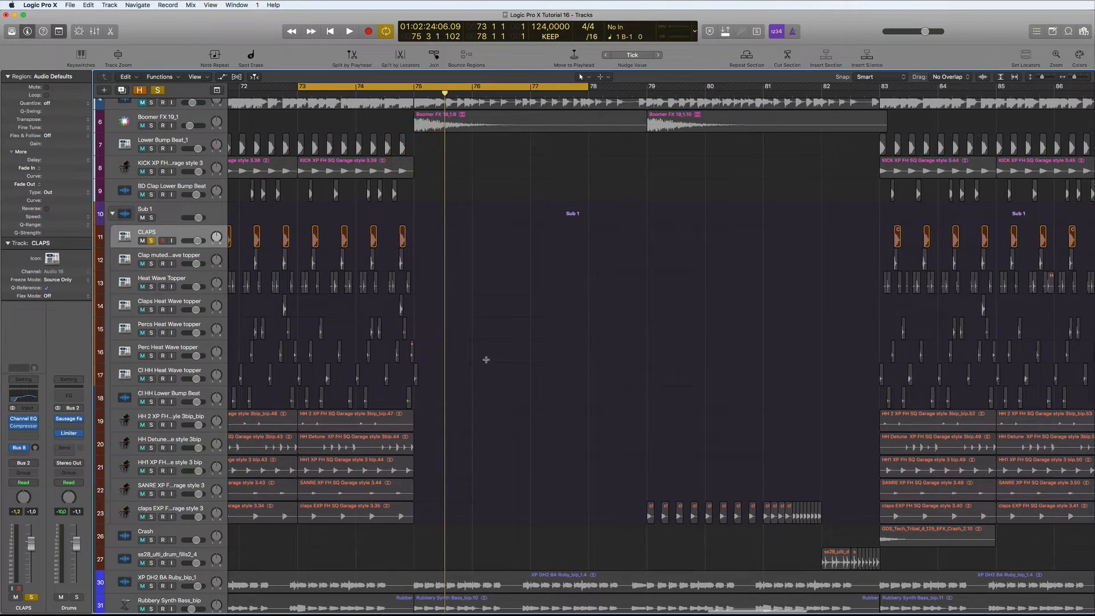
Step: Play the cycle from bar 73 and take the CLAPS track out of solo to hear the full transition
key(space)
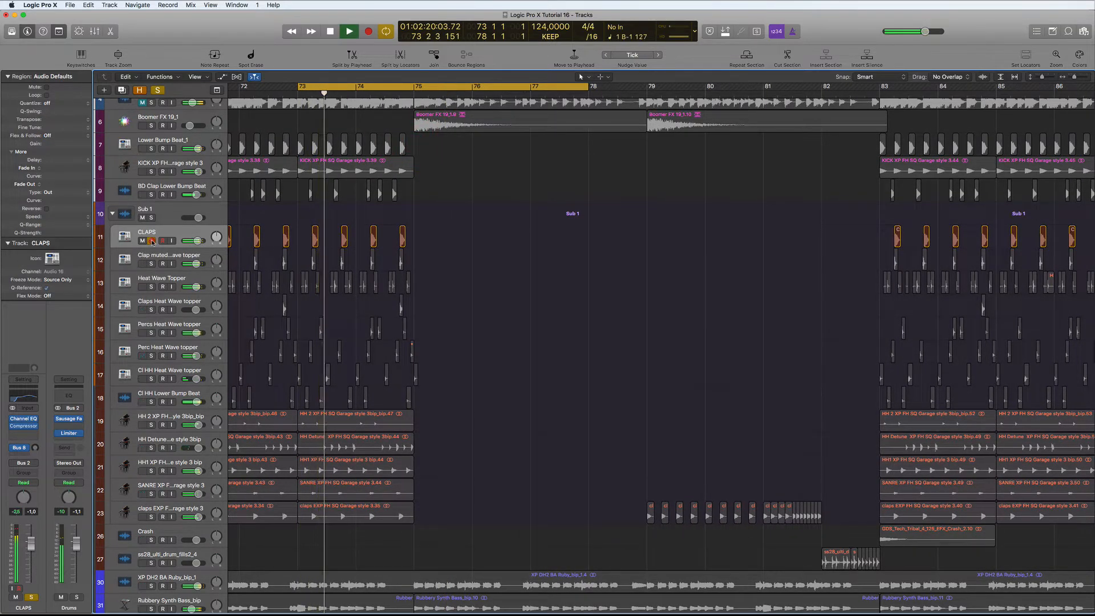
click(151, 240)
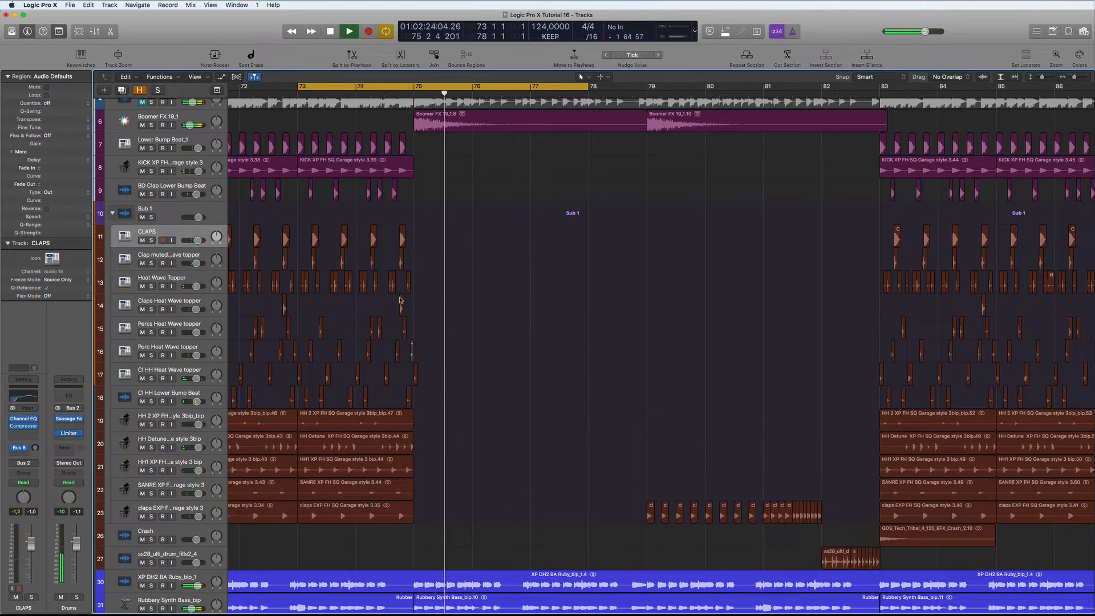
key(space)
Step: Unmute the Perc Heat Wave topper region just before bar 75
click(411, 354)
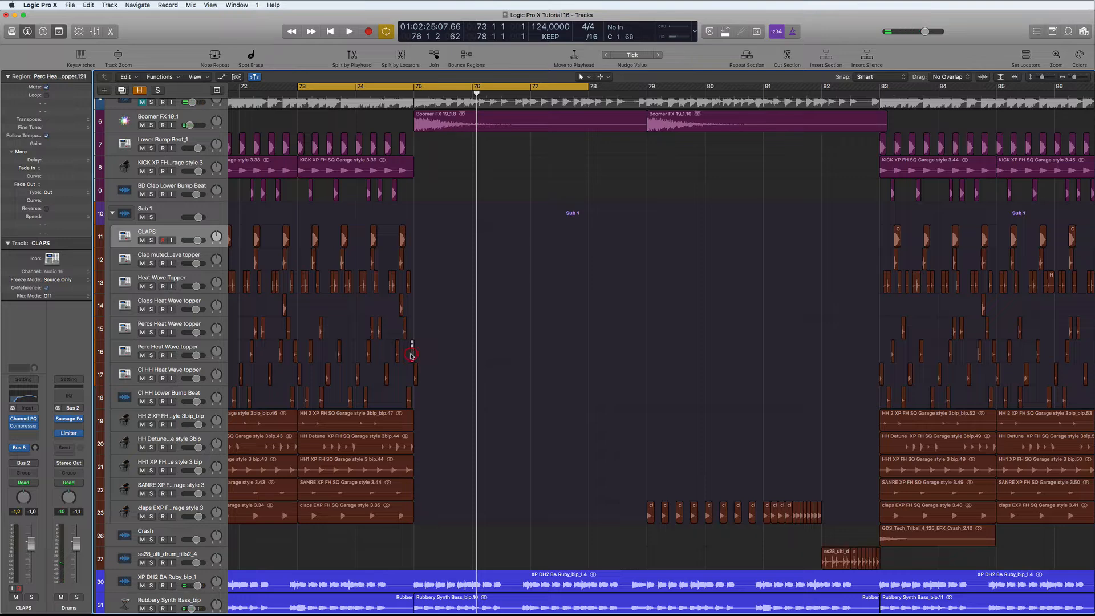
key(ctrl+m)
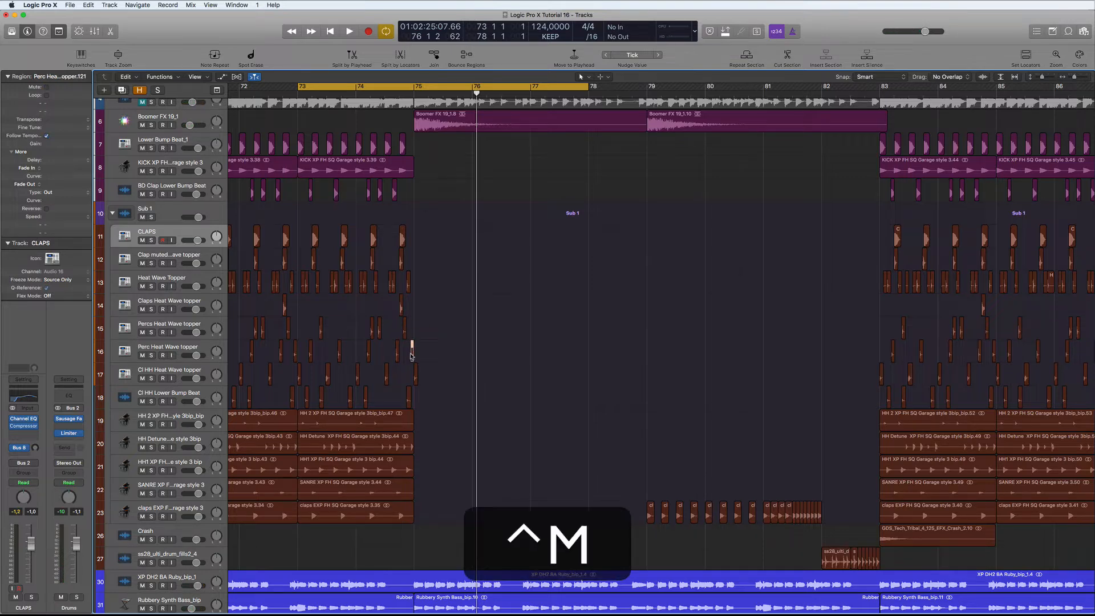
scroll(807, 286, right, 5)
scroll(760, 274, left, 6)
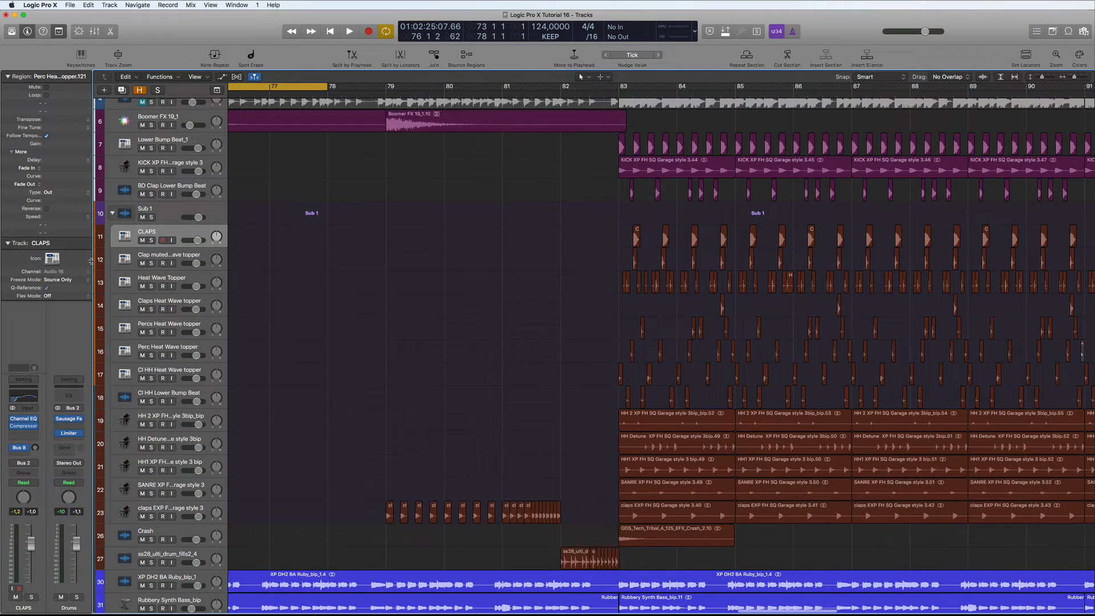
Step: Listen to the transition into the break from bar 73 and turn off cycle mode
super+click(519, 399)
key(space)
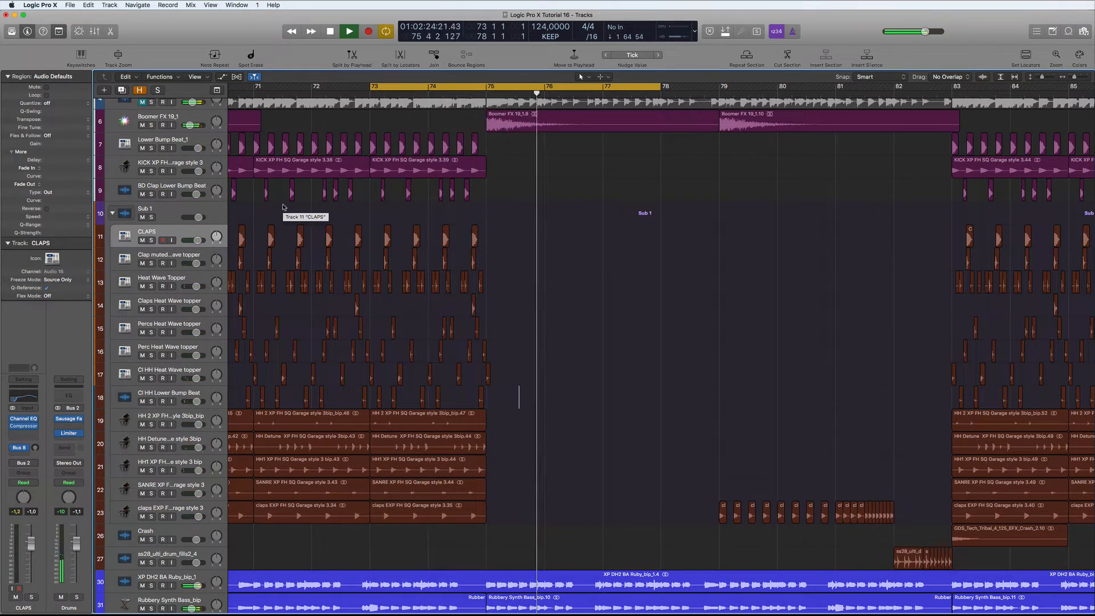
scroll(303, 207, down, 5)
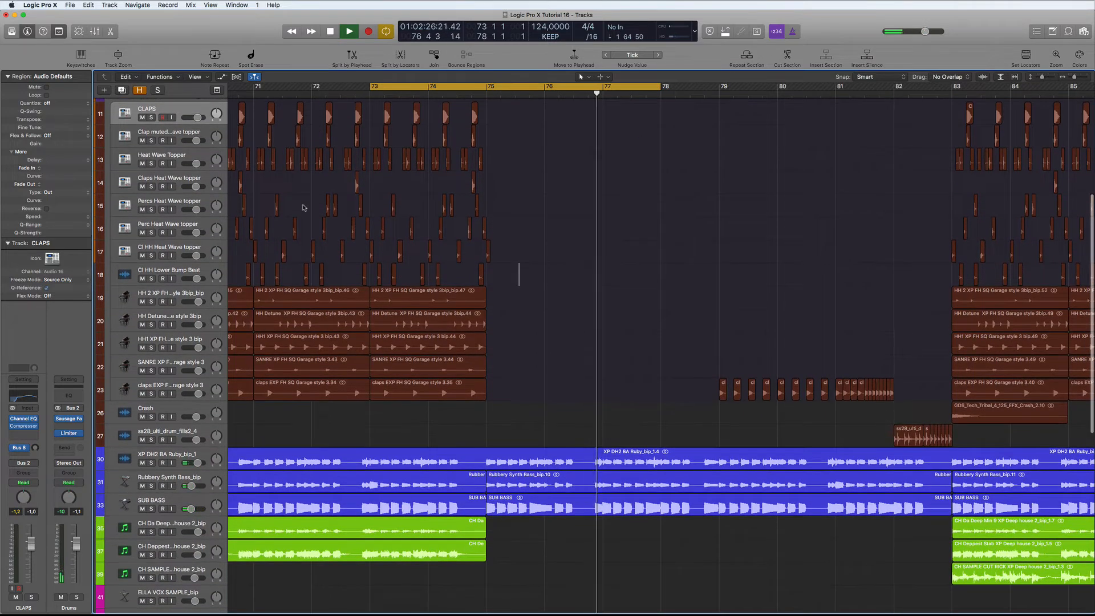
scroll(304, 207, up, 1)
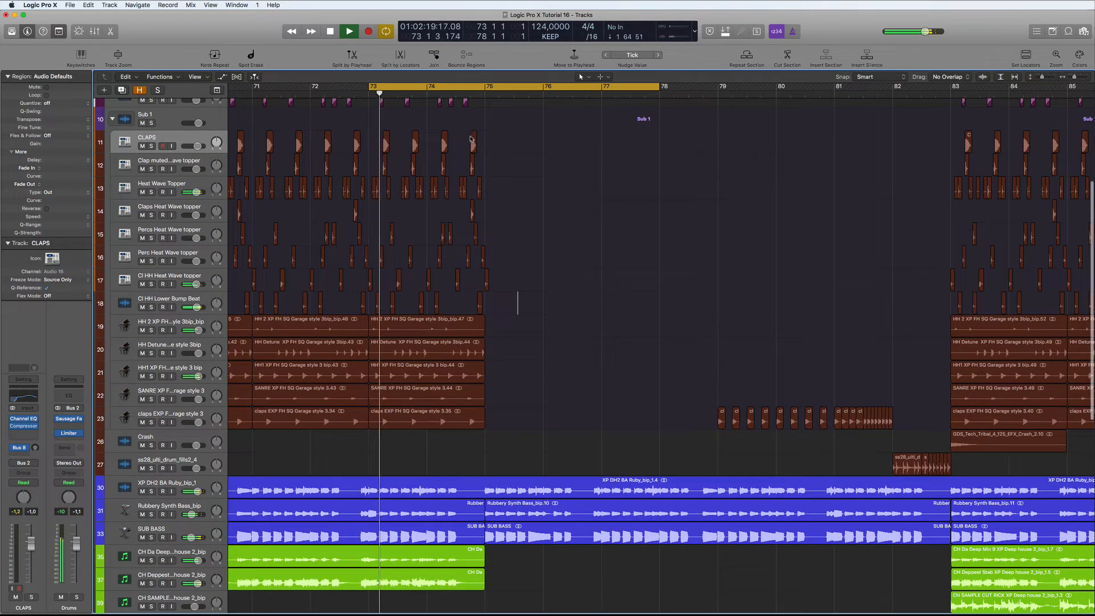
click(594, 87)
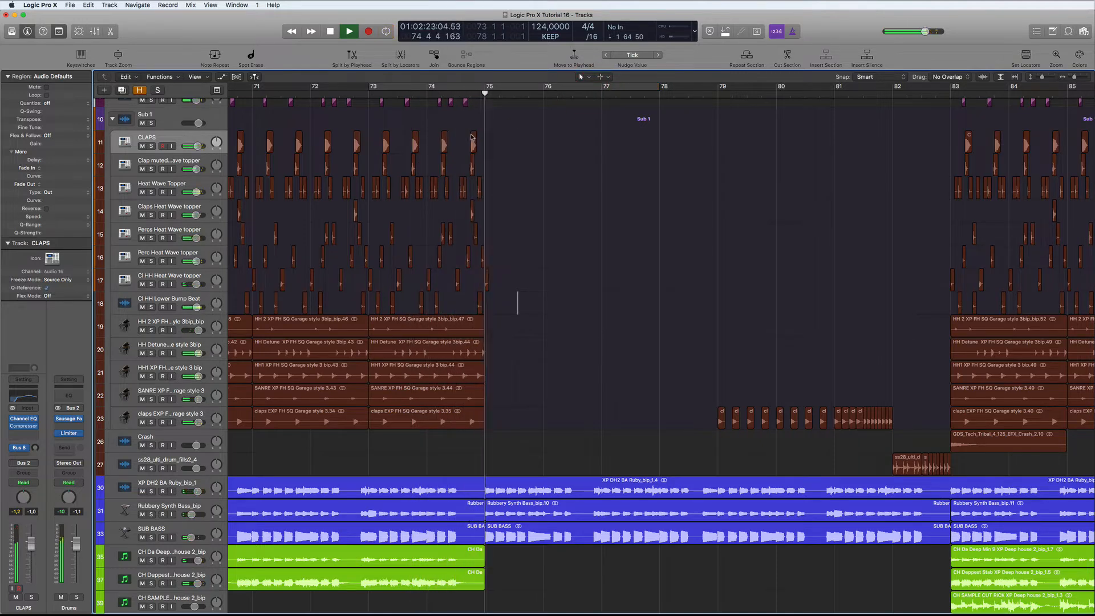
Step: Copy the last CLAPS region before bar 75 to bar 79 and duplicate it into eight evenly spaced claps through bar 80
alt+click(472, 137)
drag(472, 137, 734, 140)
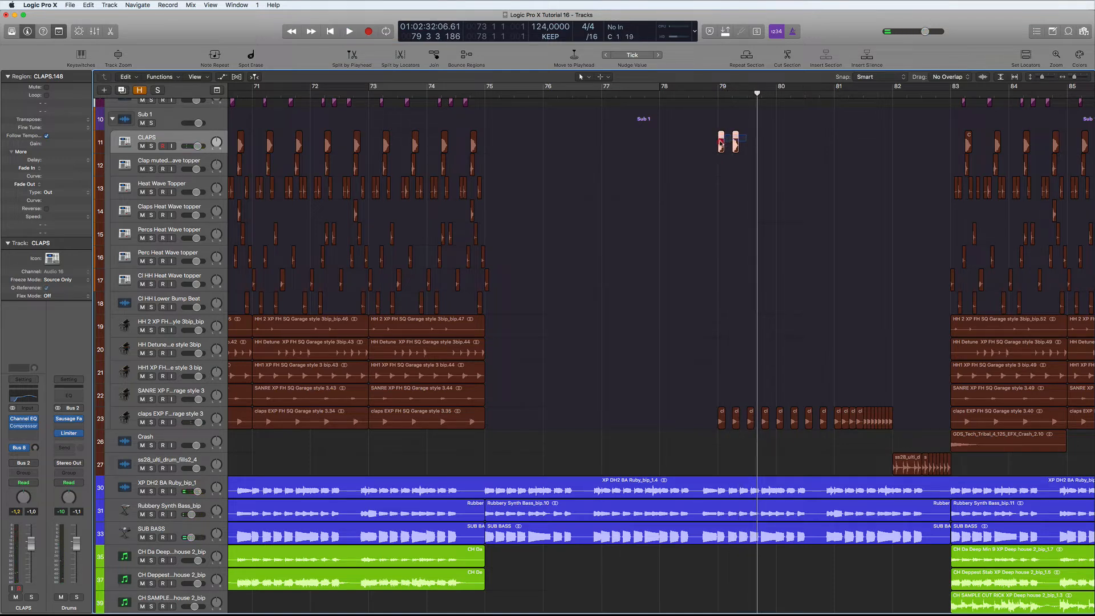
drag(721, 139, 779, 145)
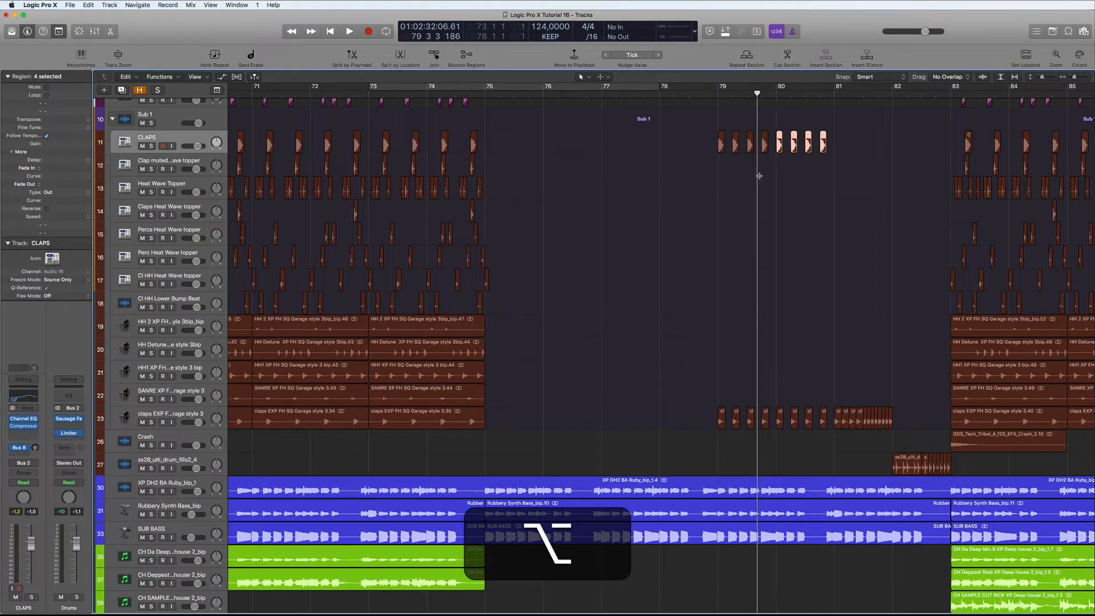
Step: Copy the last clap of bar 80 on the CLAPS track to the start of bar 81
scroll(741, 176, right, 5)
scroll(734, 182, up, 3)
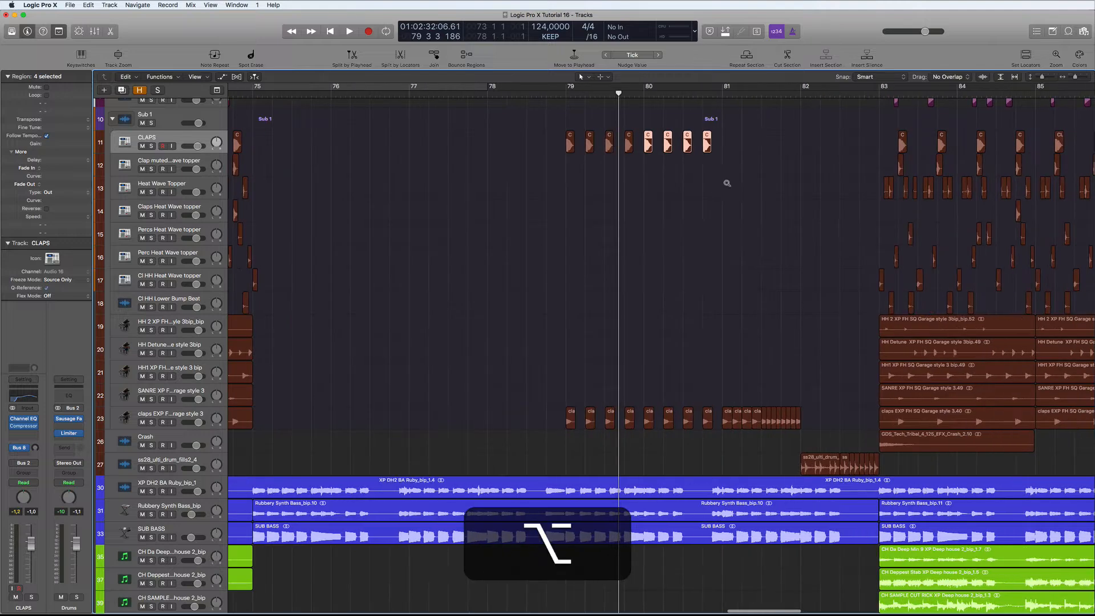
scroll(738, 172, down, 1)
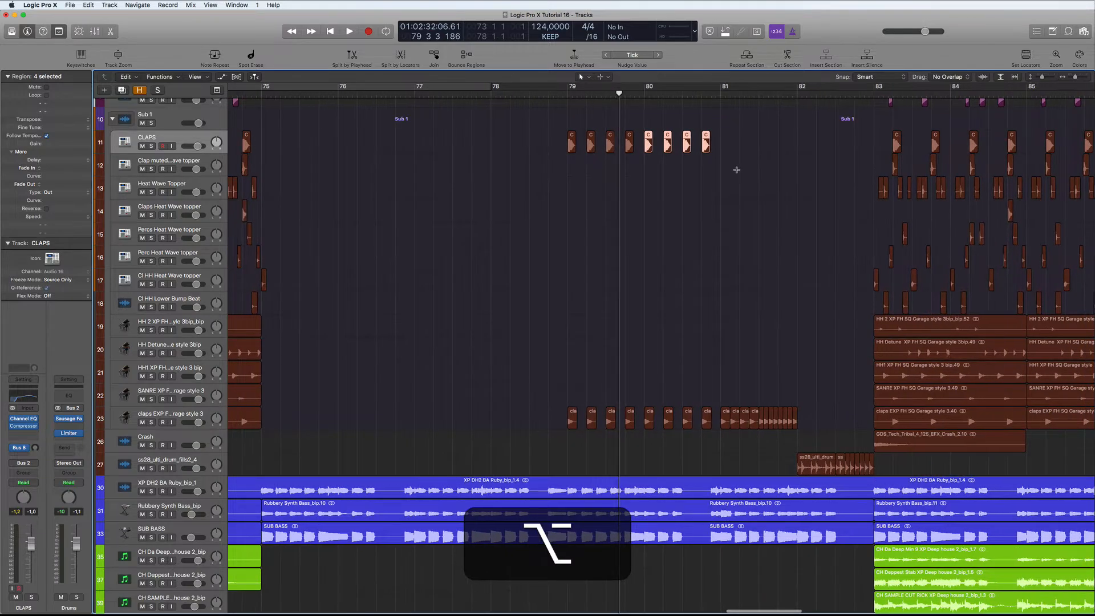
click(718, 139)
drag(706, 136, 729, 141)
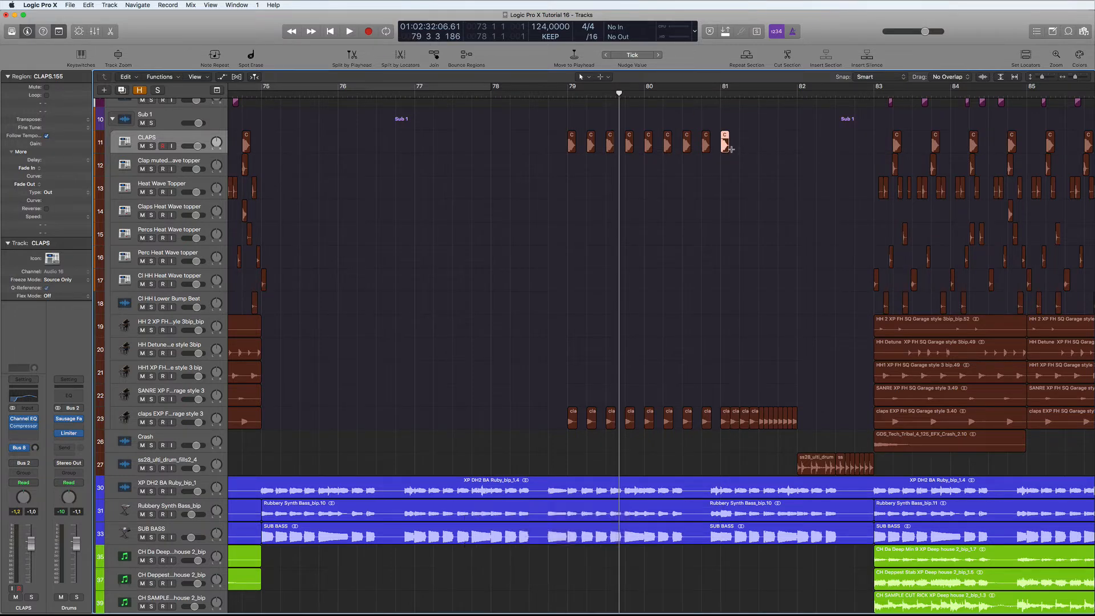
Step: Try repeating the bar 81 clap four times end to end on the CLAPS track, and delete the repeats
key(super+r)
key(super+r)
key(super+r)
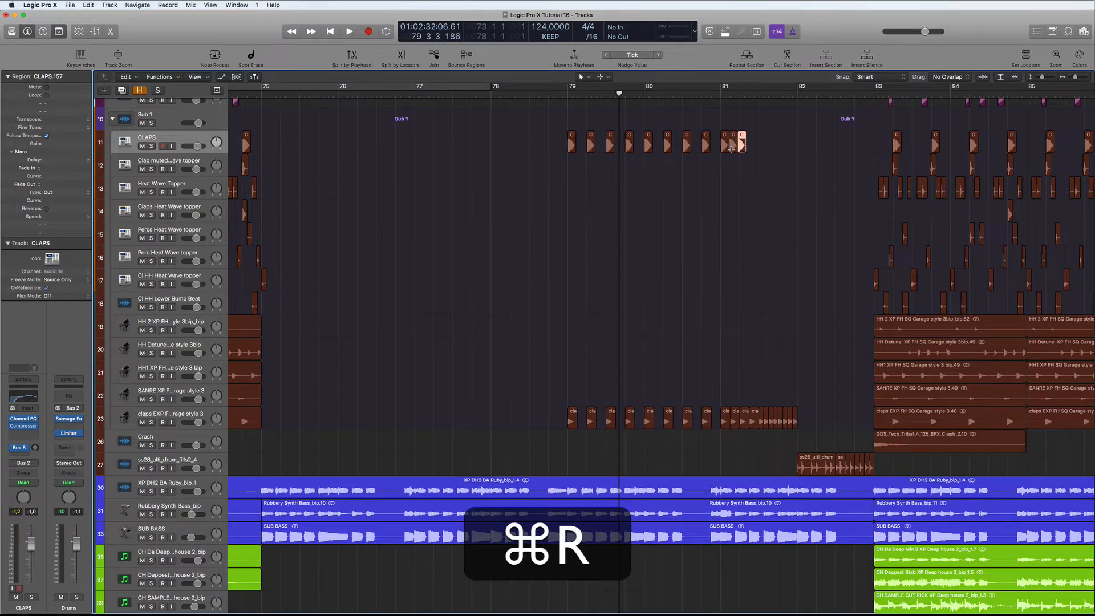
key(super+r)
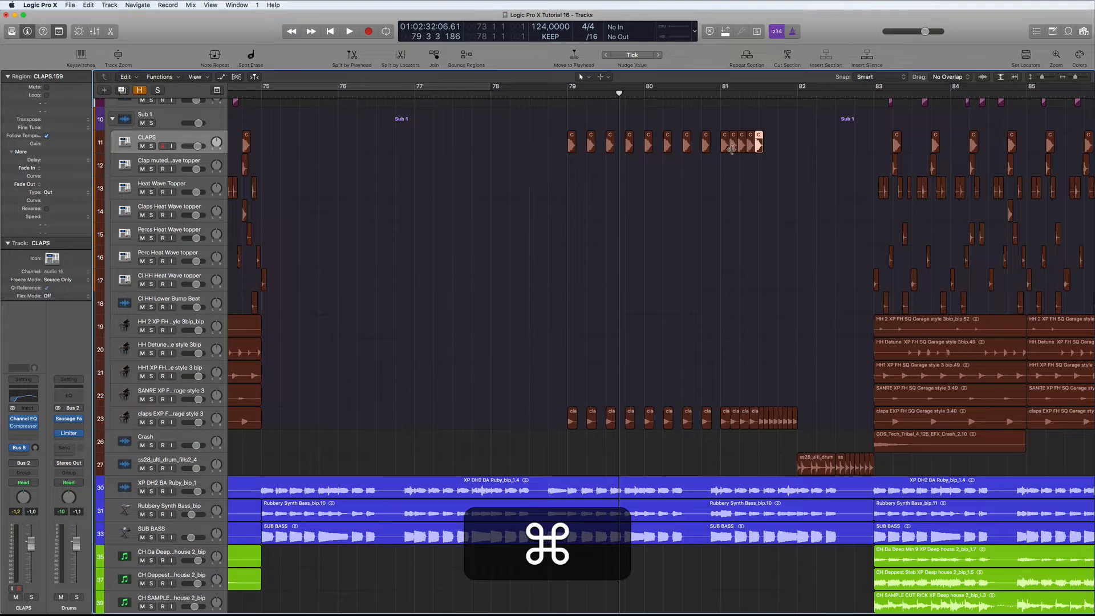
scroll(726, 213, up, 5)
scroll(727, 214, up, 3)
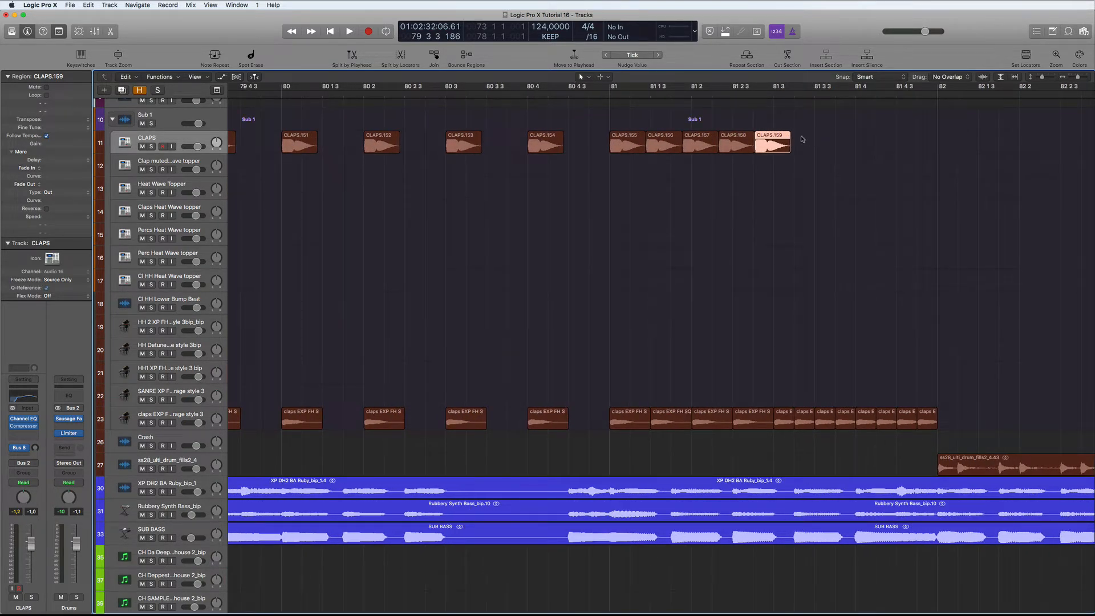
drag(801, 138, 607, 142)
key(Delete)
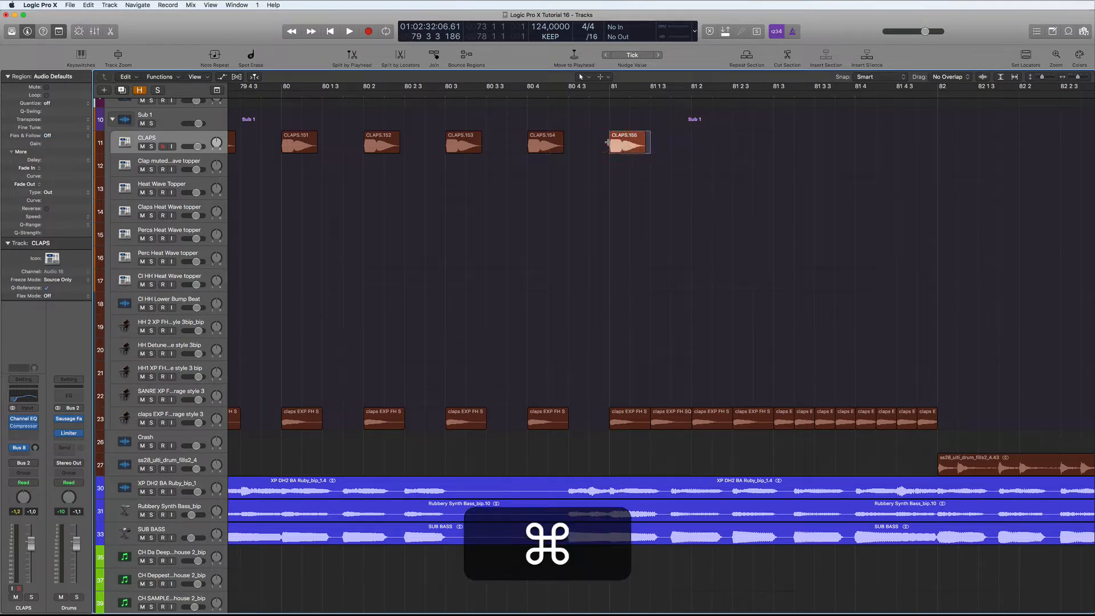
Step: Repeat the bar 81 clap four times at eighth-note spacing up to 81.3, in line with the lower clap roll
key(super+r)
key(super+r)
key(super+r)
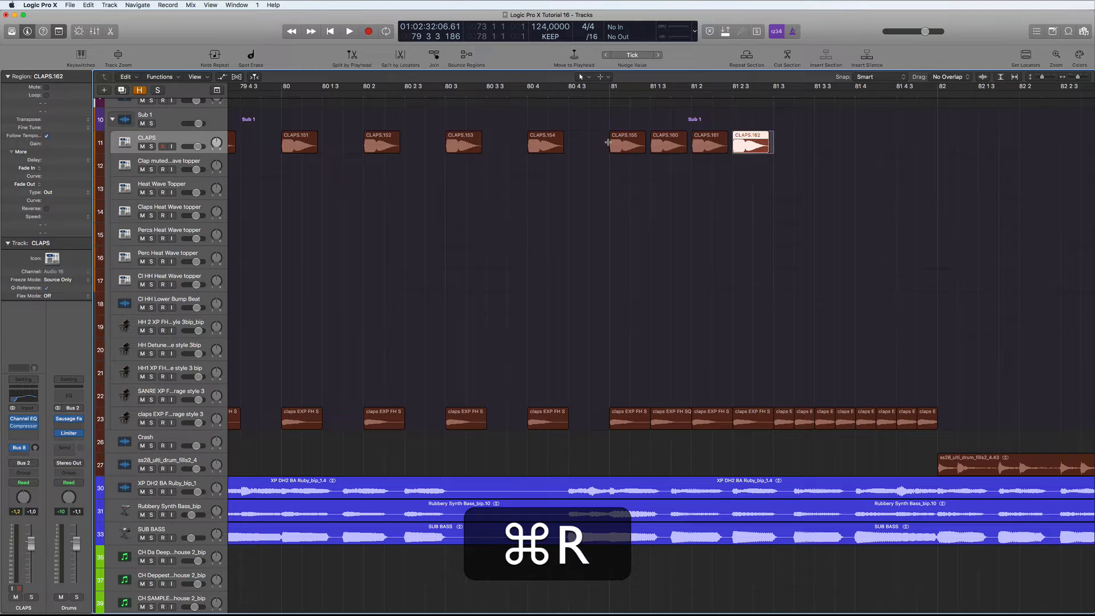
key(super+r)
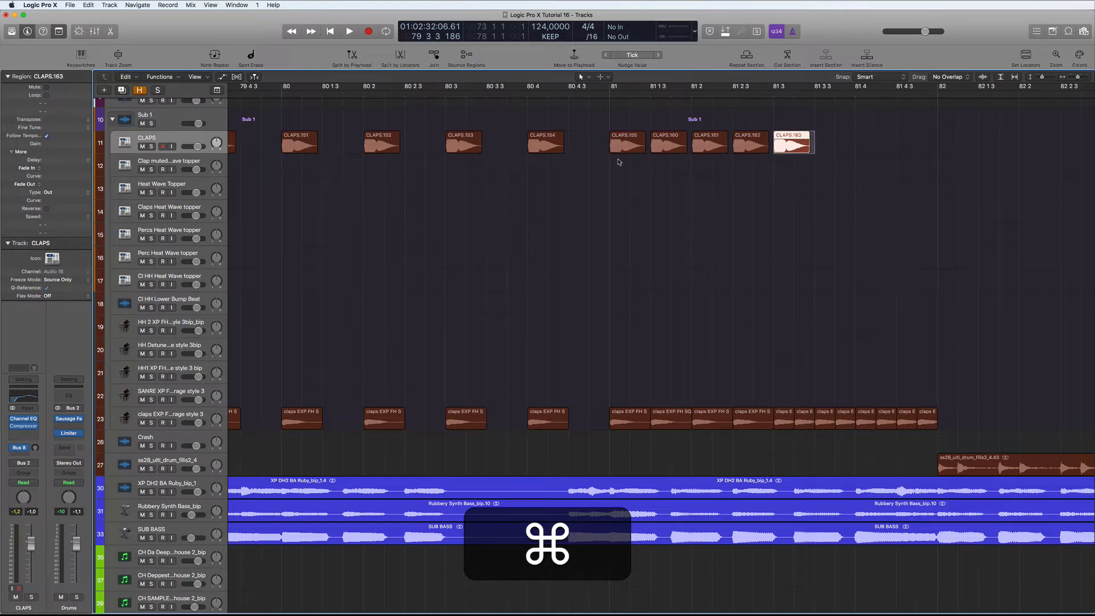
click(808, 177)
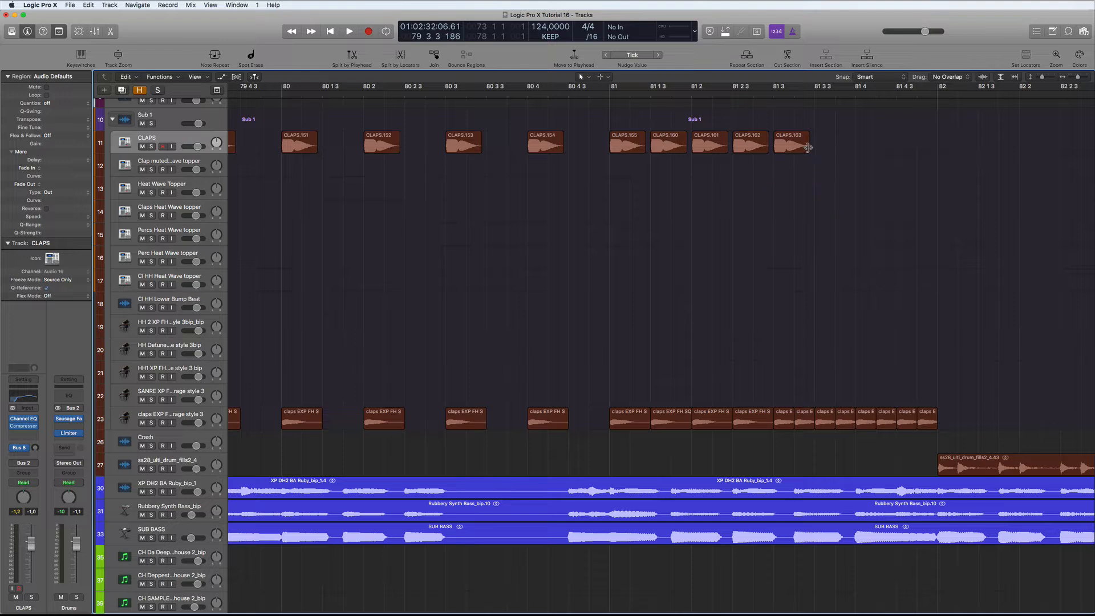
Step: Shorten the clap at 81.3 on the CLAPS track to a sixteenth note and repeat it end to end up to bar 82
drag(807, 147, 793, 146)
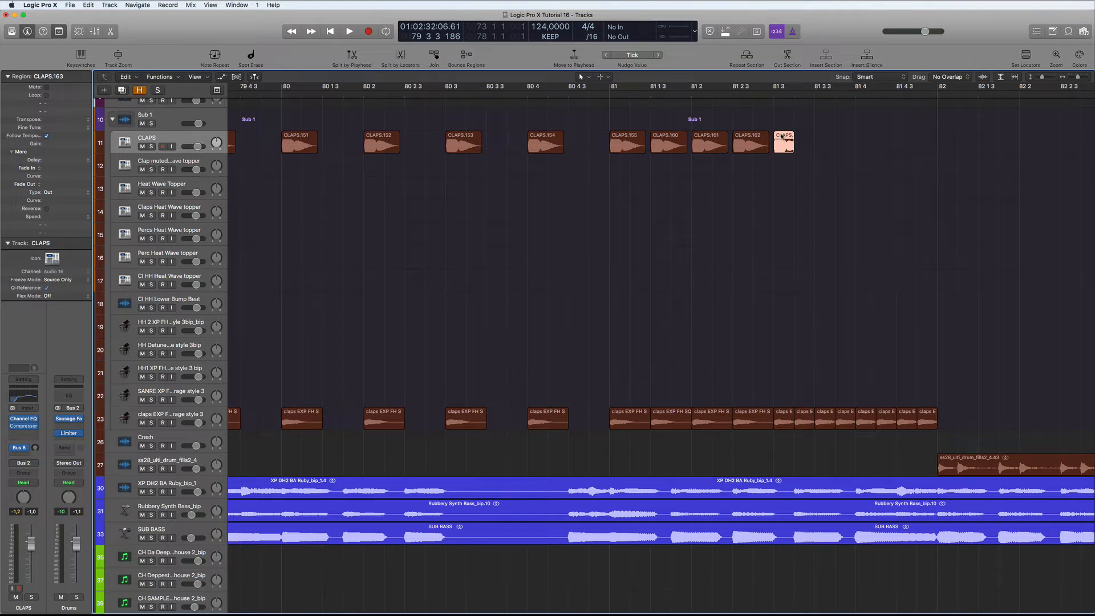
key(super+r)
key(super+r)
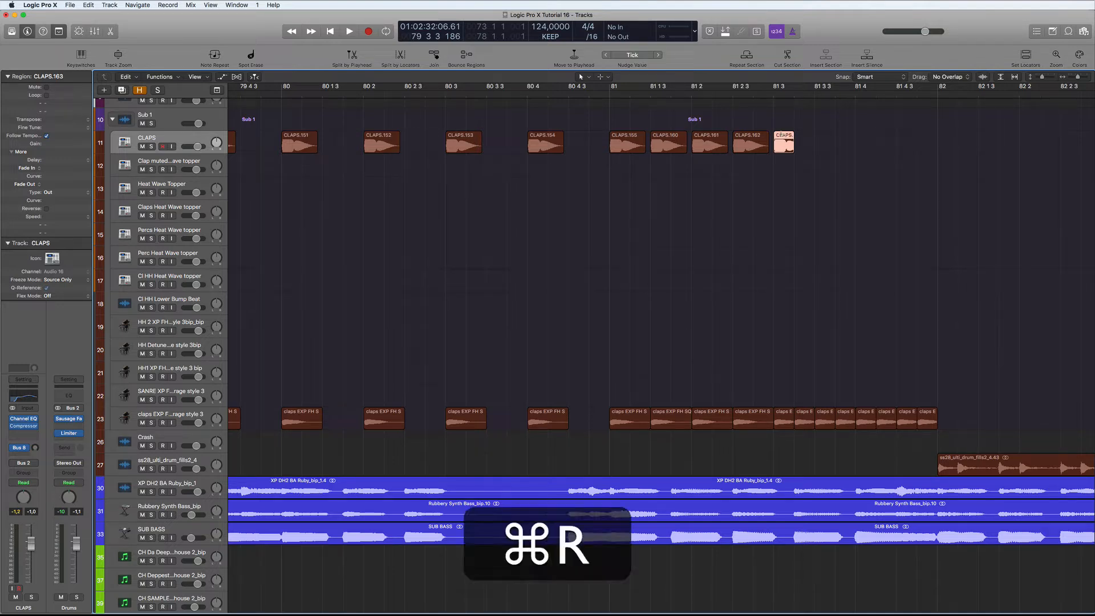
key(super+r)
key(super+r)
key(super+r)
key(super+r)
key(super+r)
key(super+r)
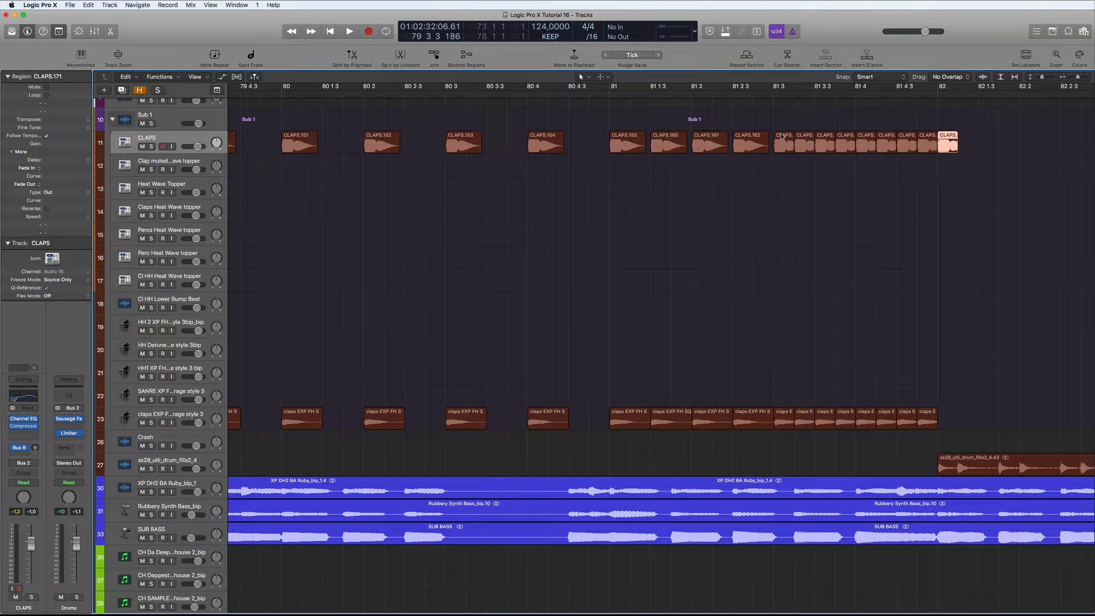
key(super+z)
scroll(782, 136, right, 1)
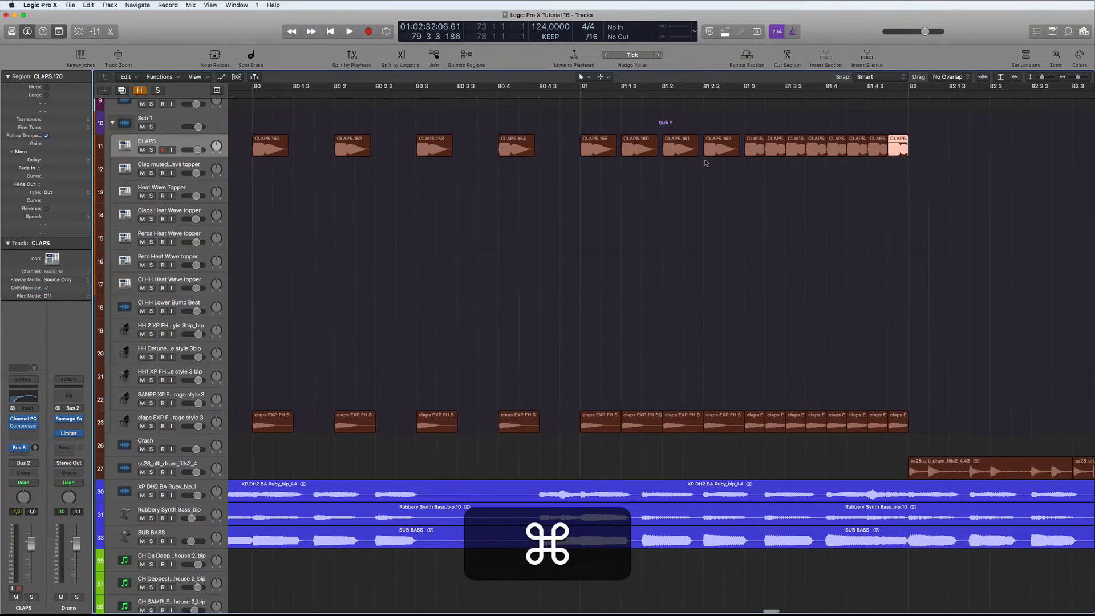
Step: Copy the AutoFilter from the claps EXP channel to the CLAPS channel and place it between the Channel EQ and the Compressor
scroll(700, 217, left, 3)
scroll(700, 217, left, 3)
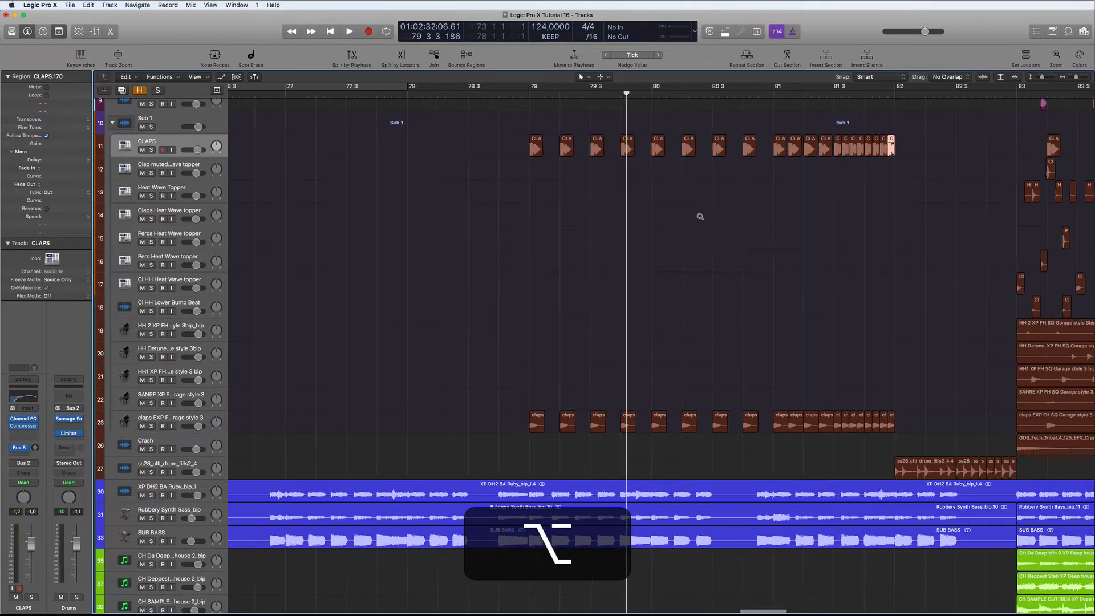
click(173, 141)
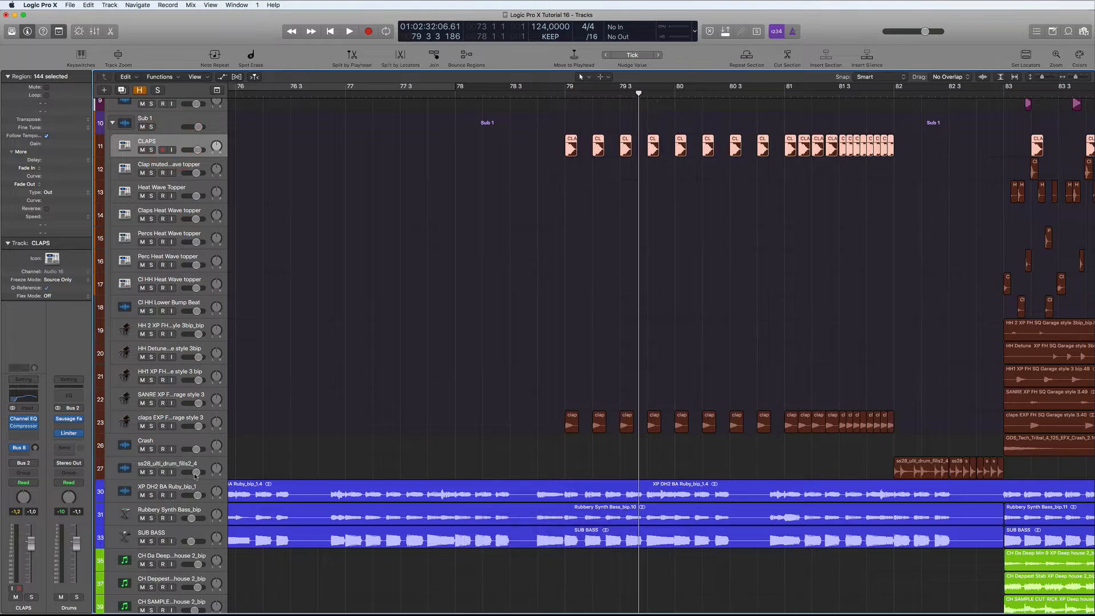
click(171, 417)
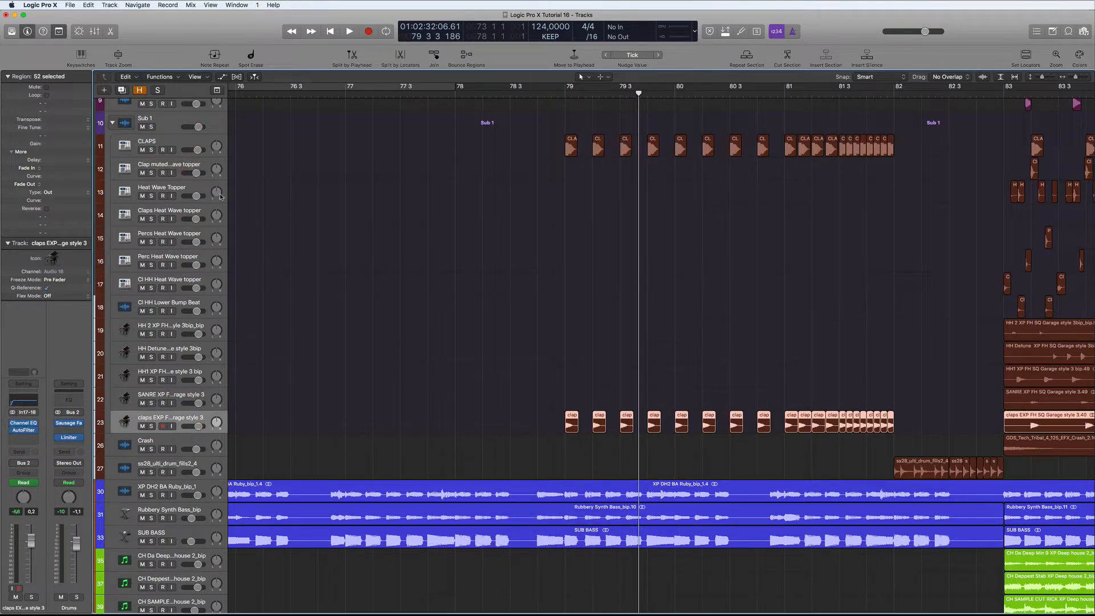
click(94, 32)
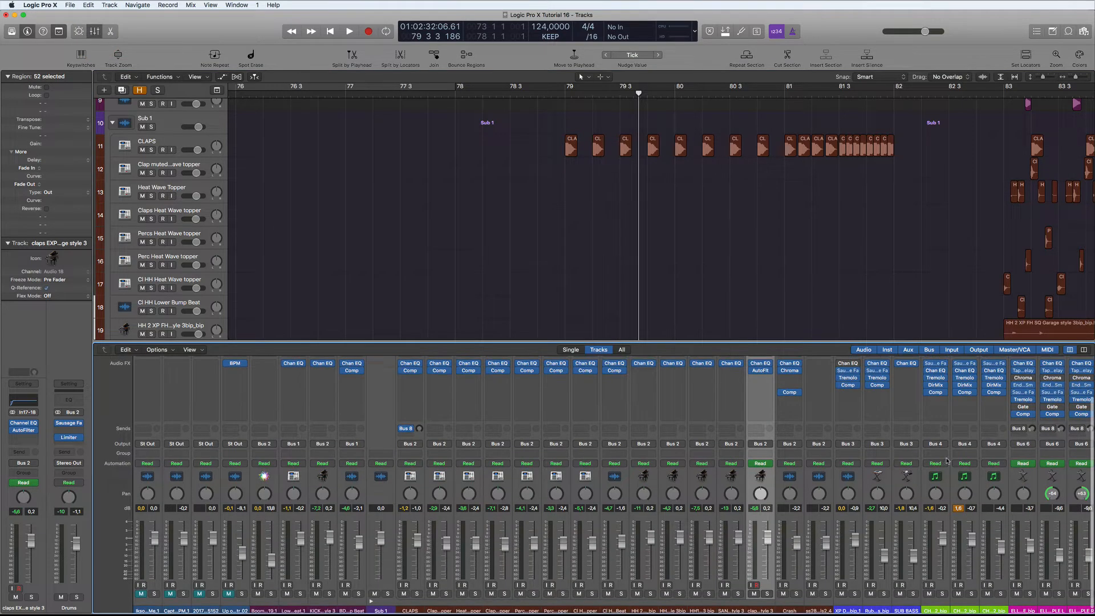
click(165, 142)
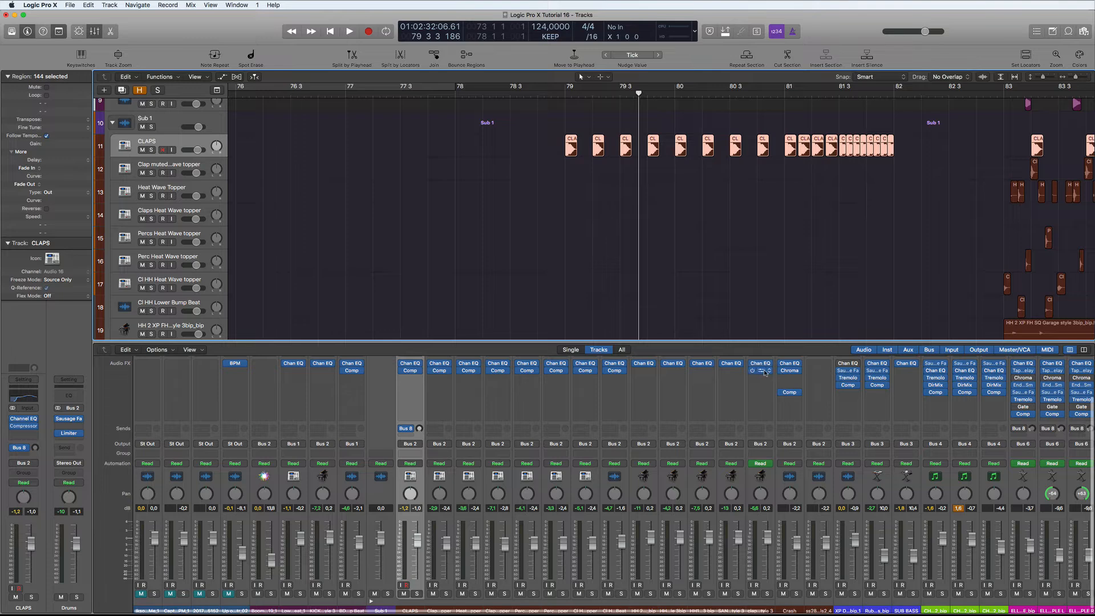
key(alt)
drag(760, 371, 410, 379)
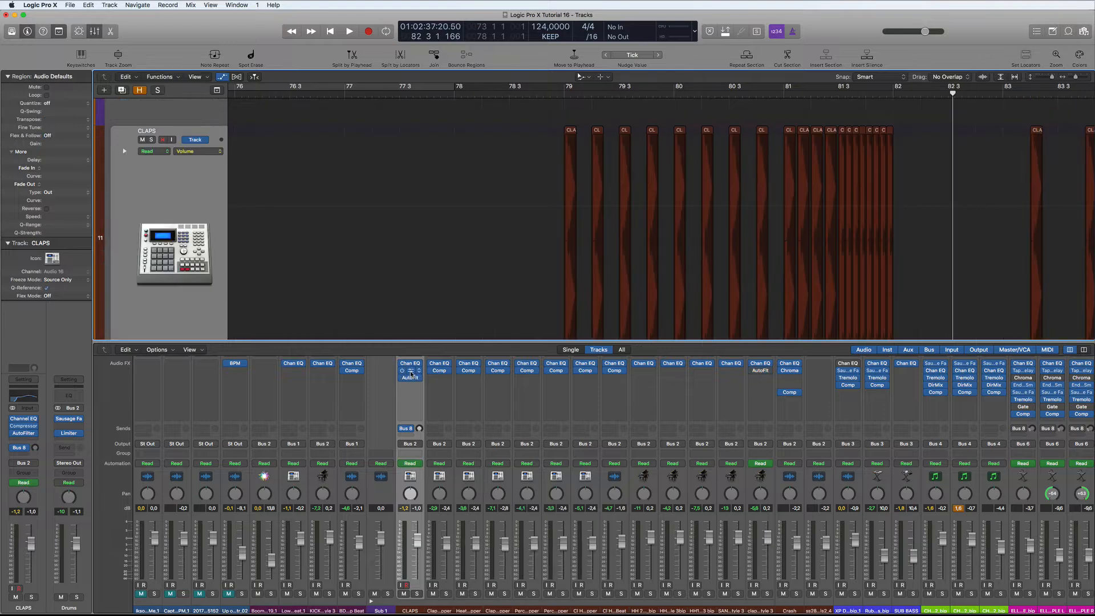
drag(410, 374, 411, 382)
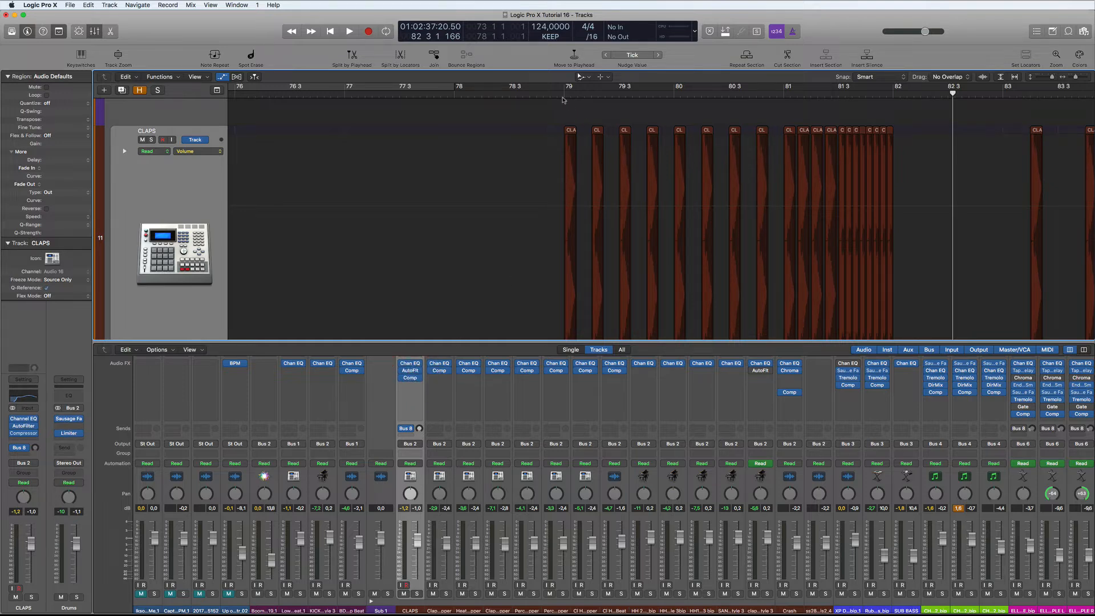
Step: Paste the copied AutoFilter cutoff automation onto the CLAPS track at bar 79
click(563, 96)
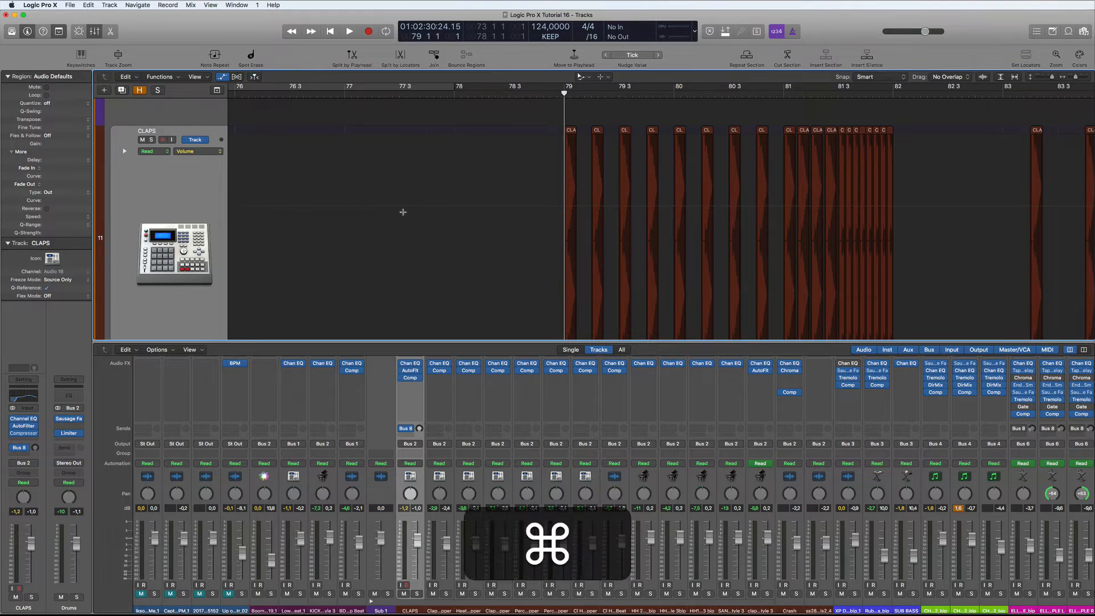
key(super+v)
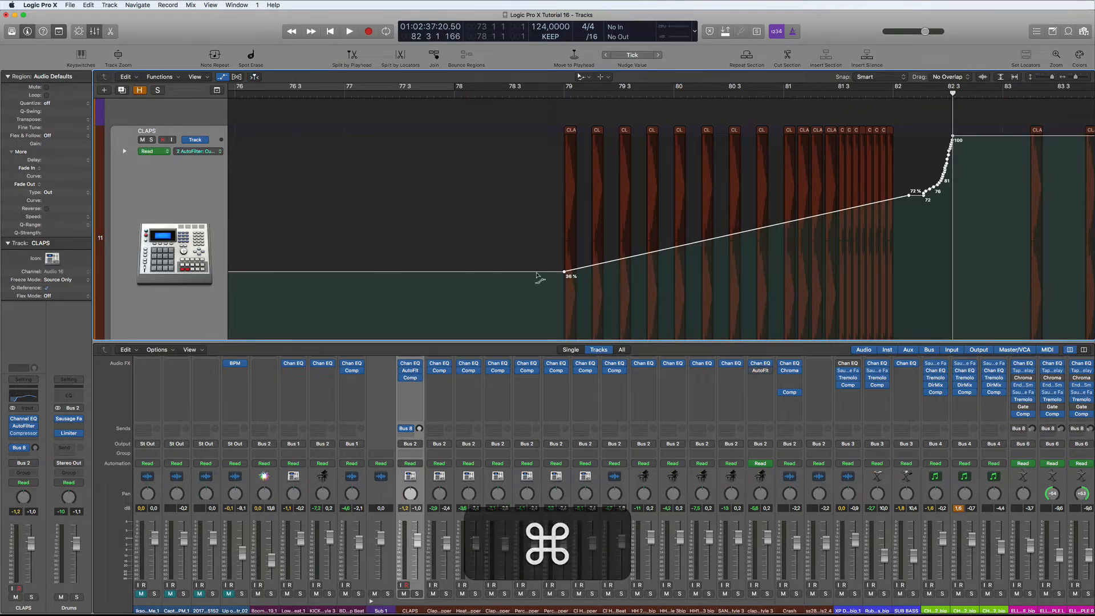
scroll(521, 207, down, 2)
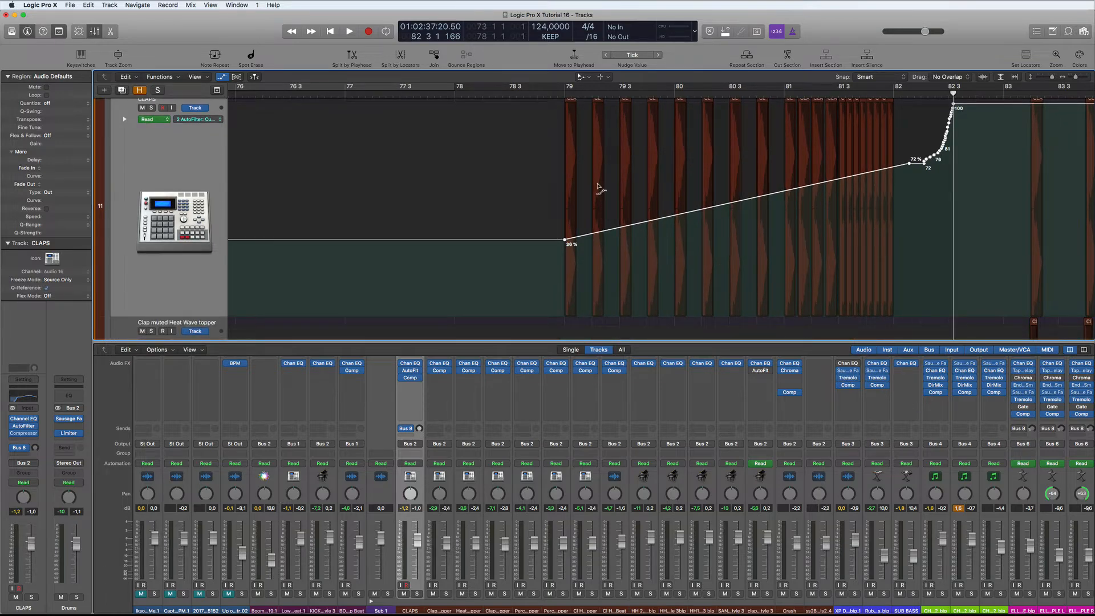
scroll(532, 220, right, 3)
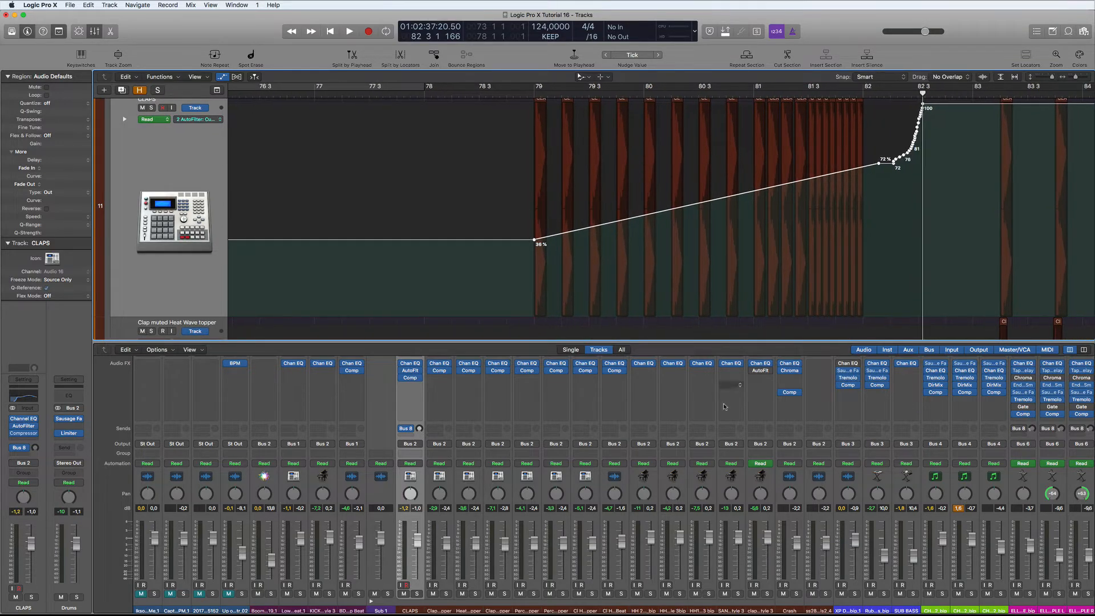
Step: Copy the AutoFilter bypass automation from the claps EXP track and paste it onto the CLAPS track from the start of the project
click(760, 609)
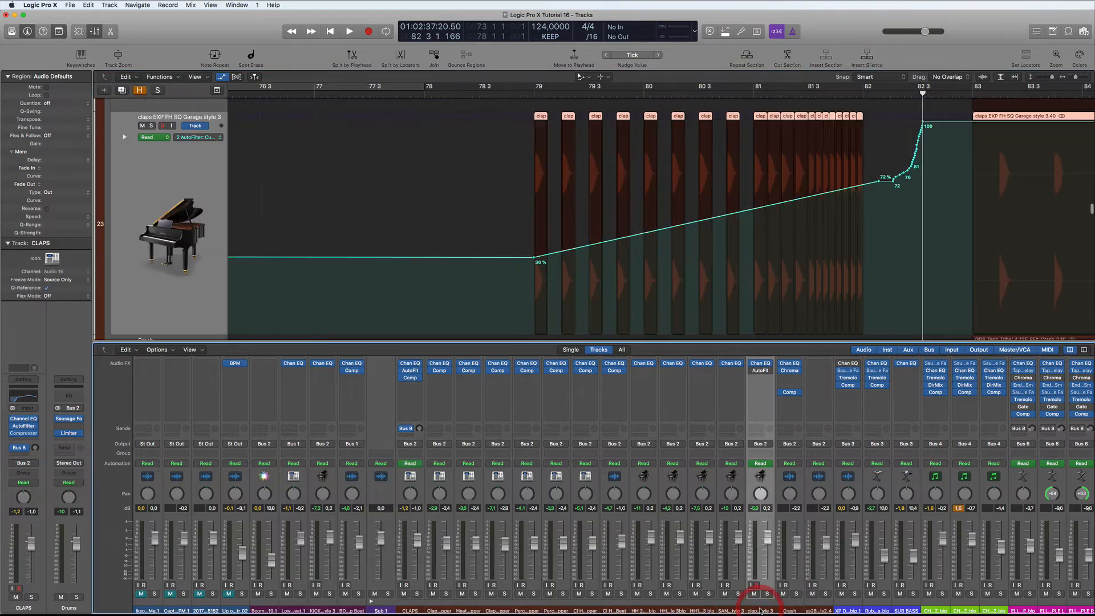
click(194, 137)
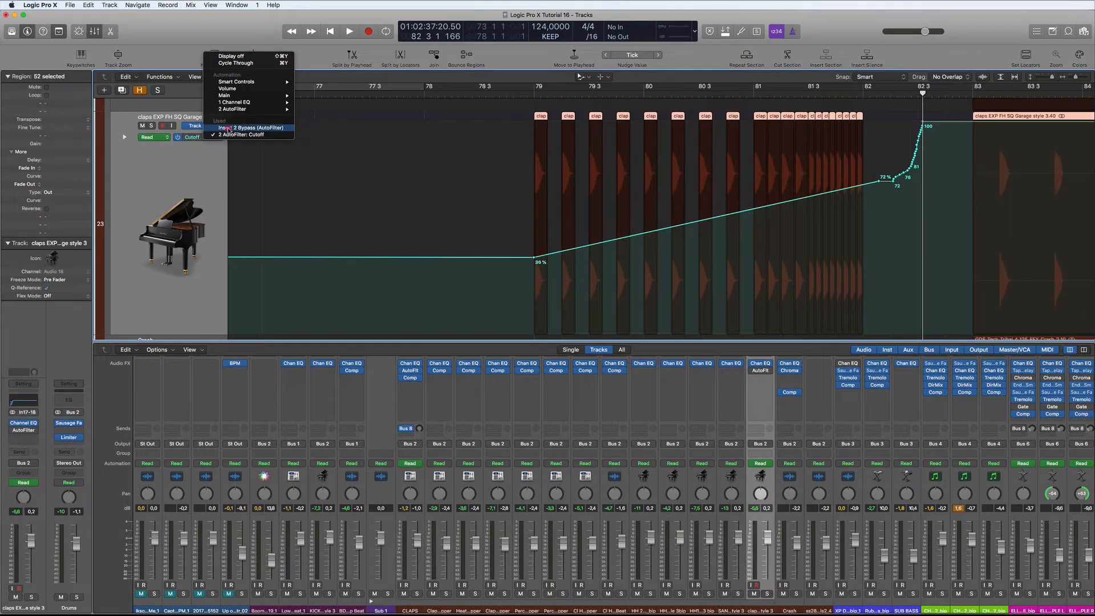
click(227, 127)
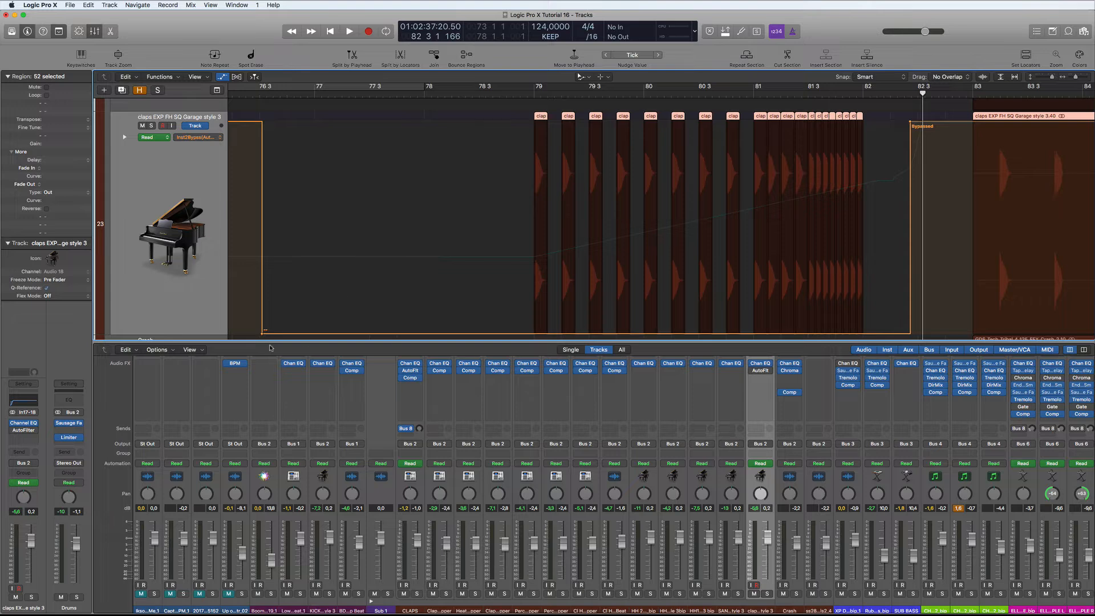
alt+scroll(342, 253, down, 10)
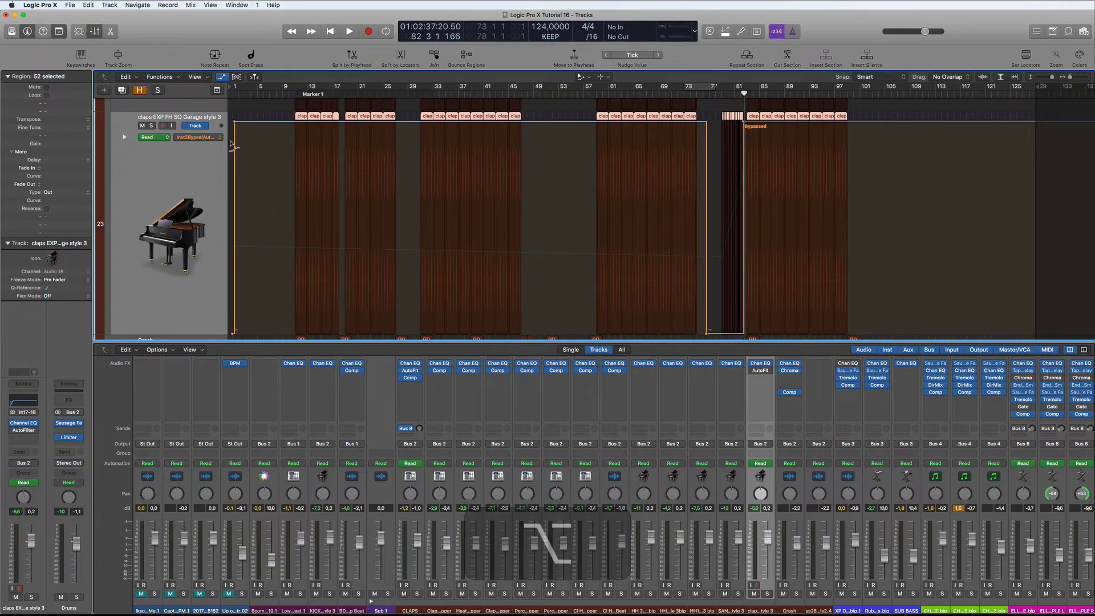
click(228, 272)
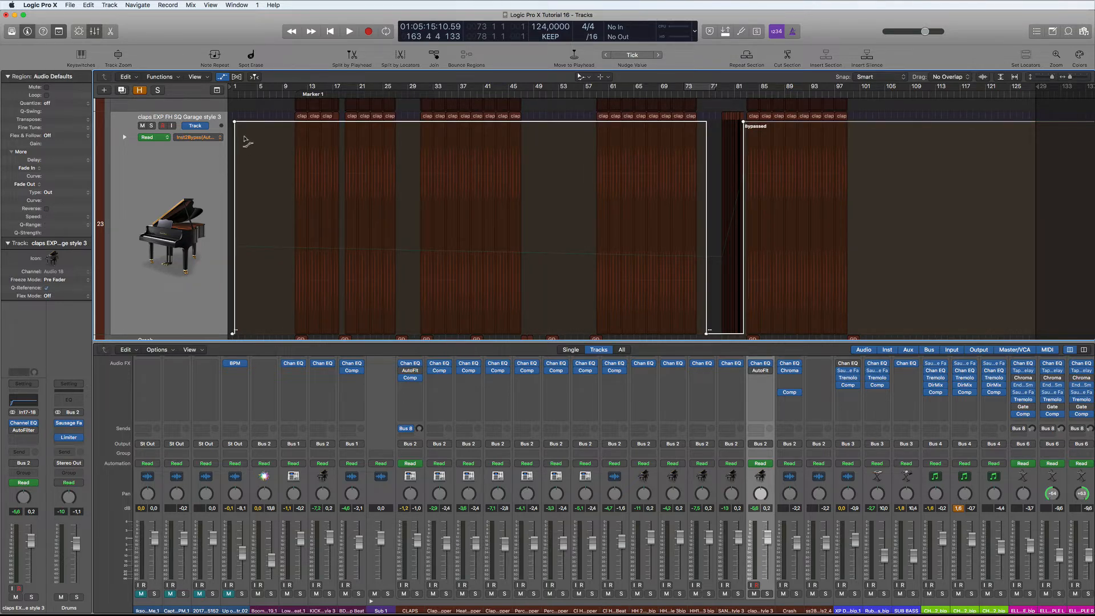
key(super+c)
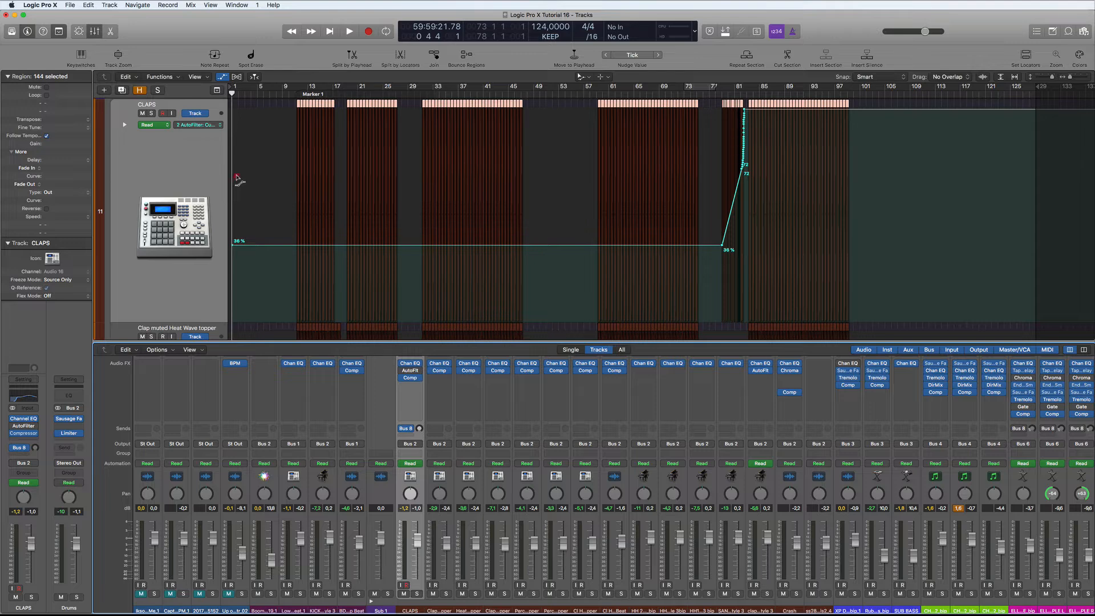
click(238, 180)
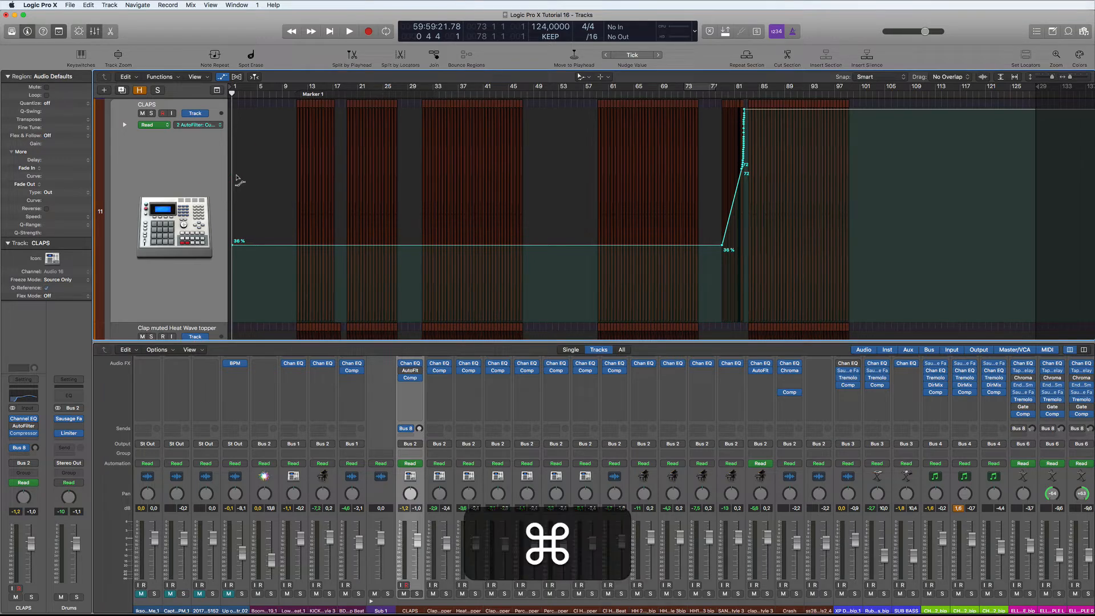
key(super+v)
scroll(237, 126, up, 1)
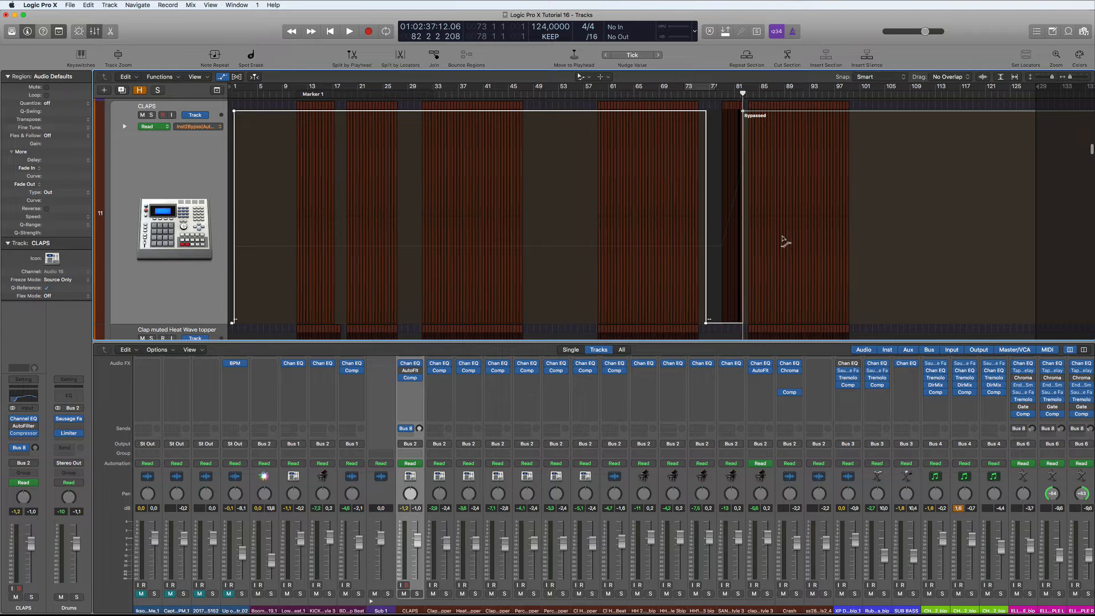
Step: Loop bars 78 to 88, play back the clap build-up into the drop, and hide the track automation
alt+scroll(787, 241, up, 5)
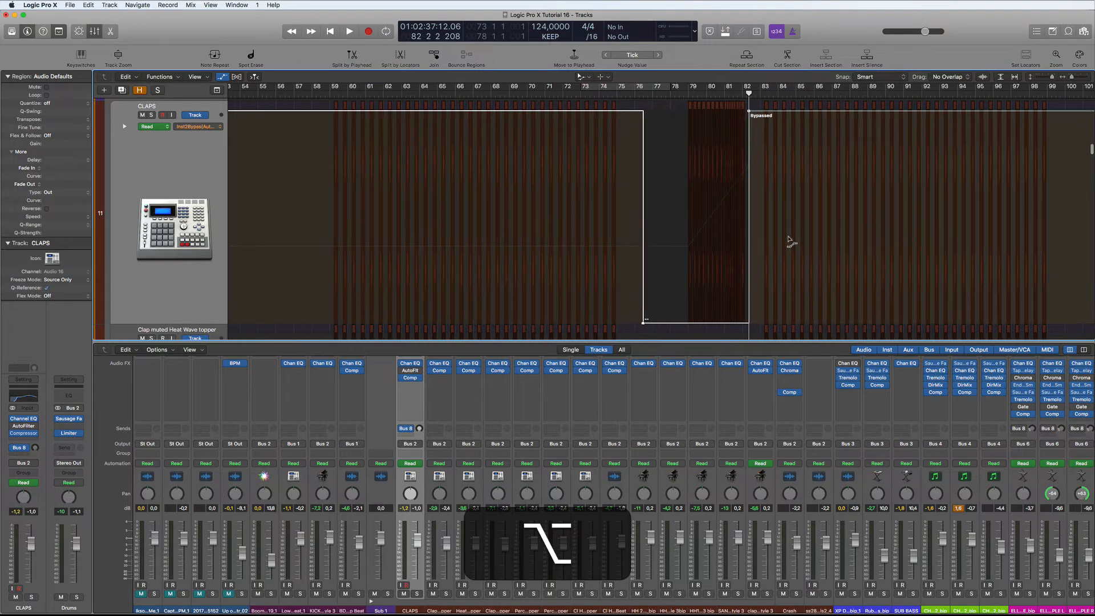
alt+scroll(729, 224, down, 4)
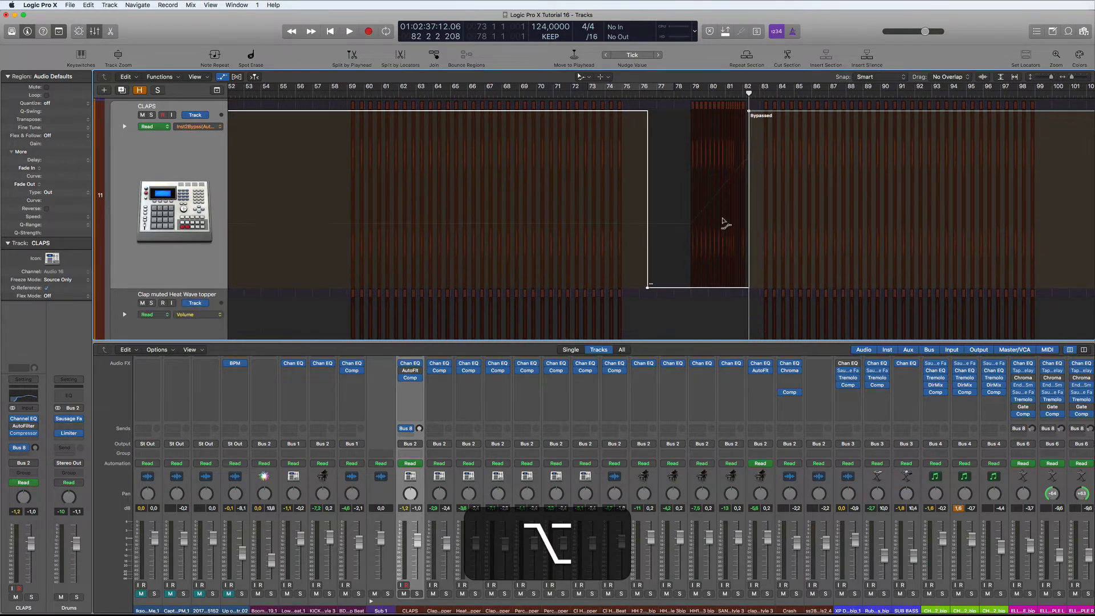
alt+scroll(727, 222, down, 2)
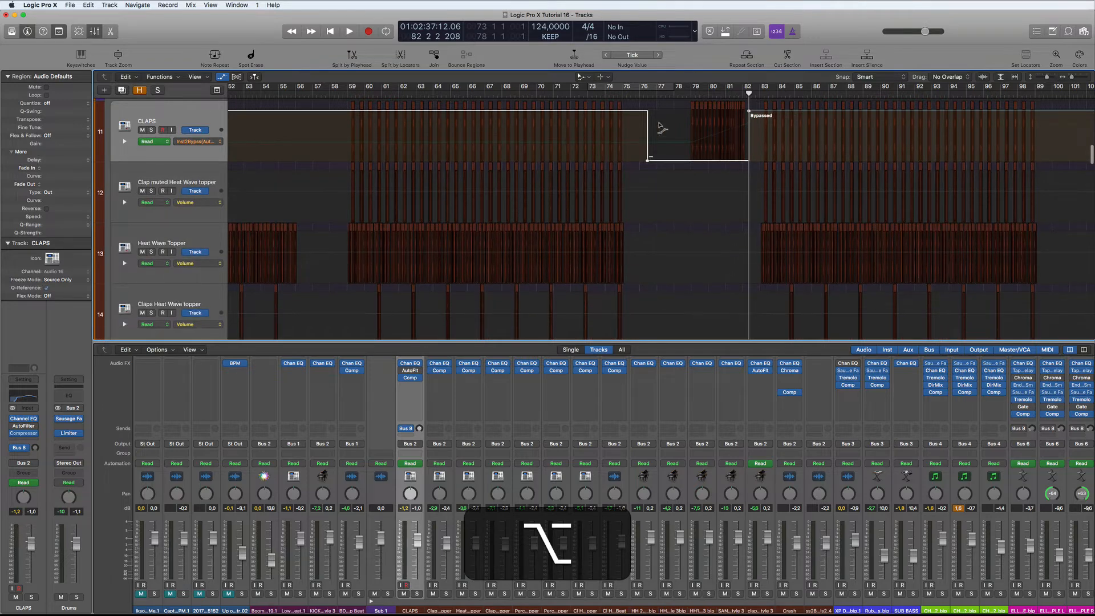
drag(677, 89, 849, 87)
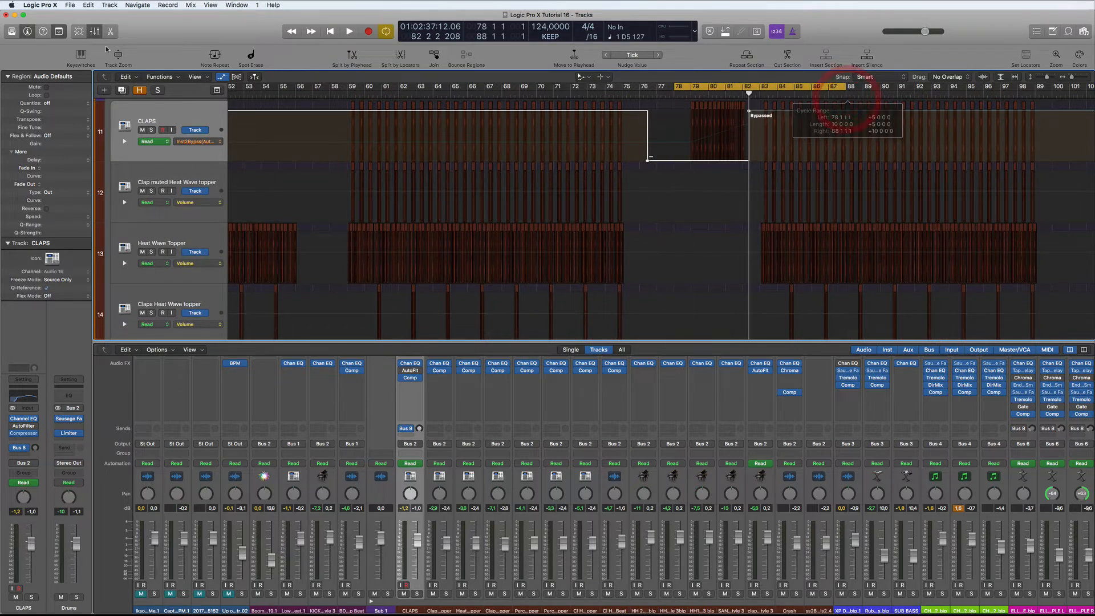
key(space)
click(223, 77)
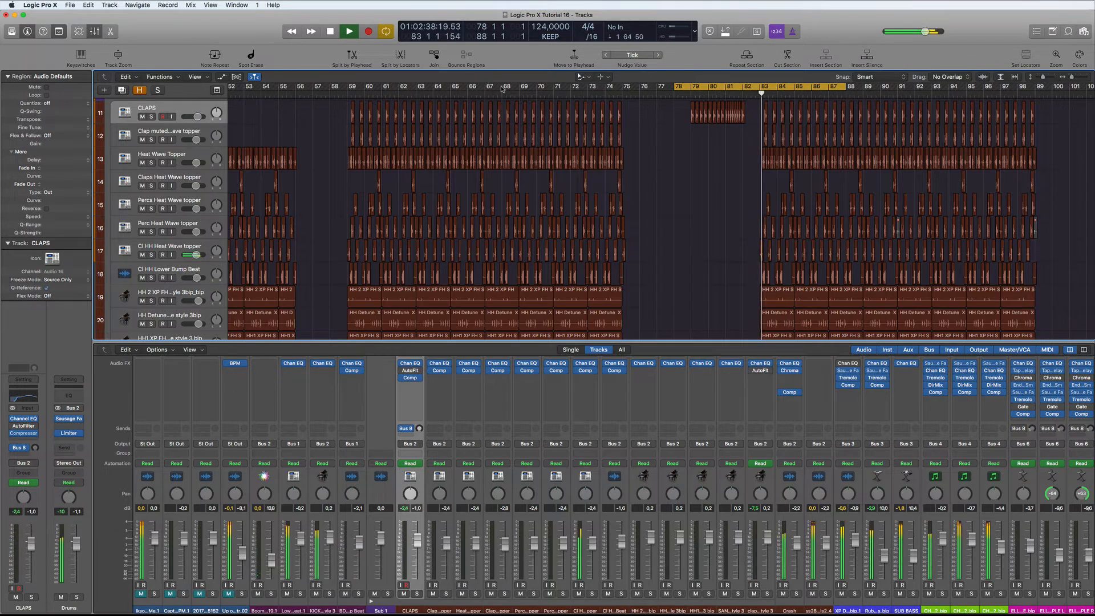
Step: Loop bars 68 to 76 and listen to the CLAPS track in solo
key(space)
drag(496, 87, 639, 88)
key(space)
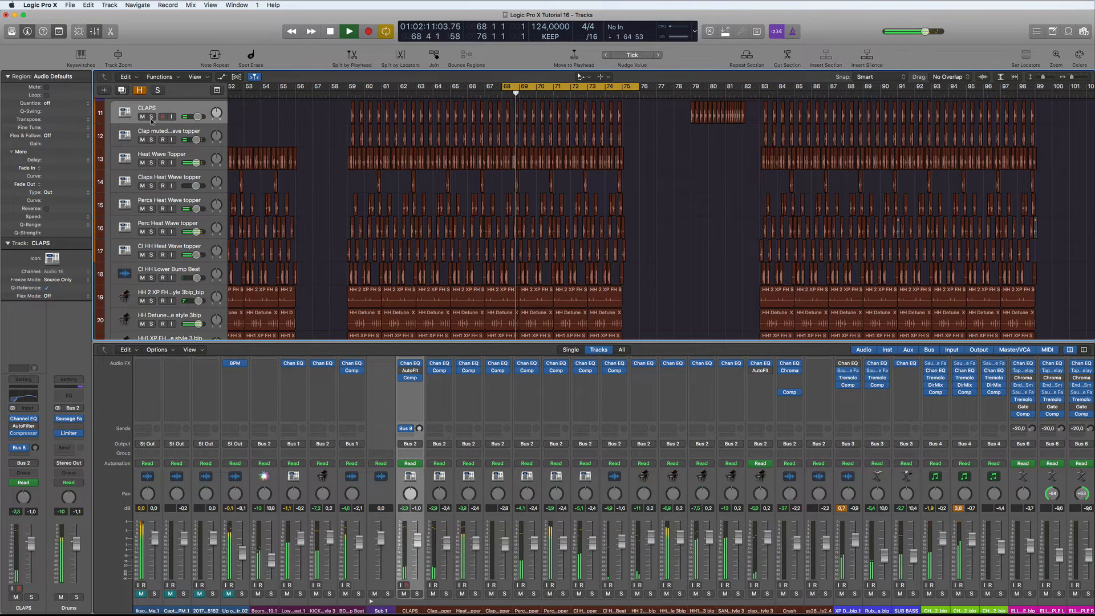
click(151, 117)
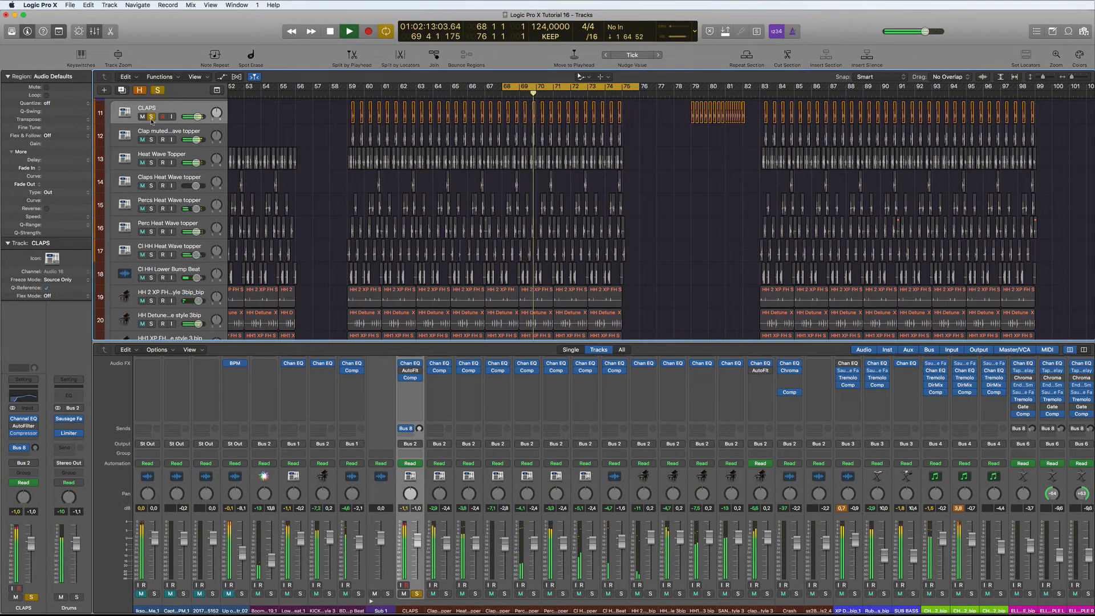
key(space)
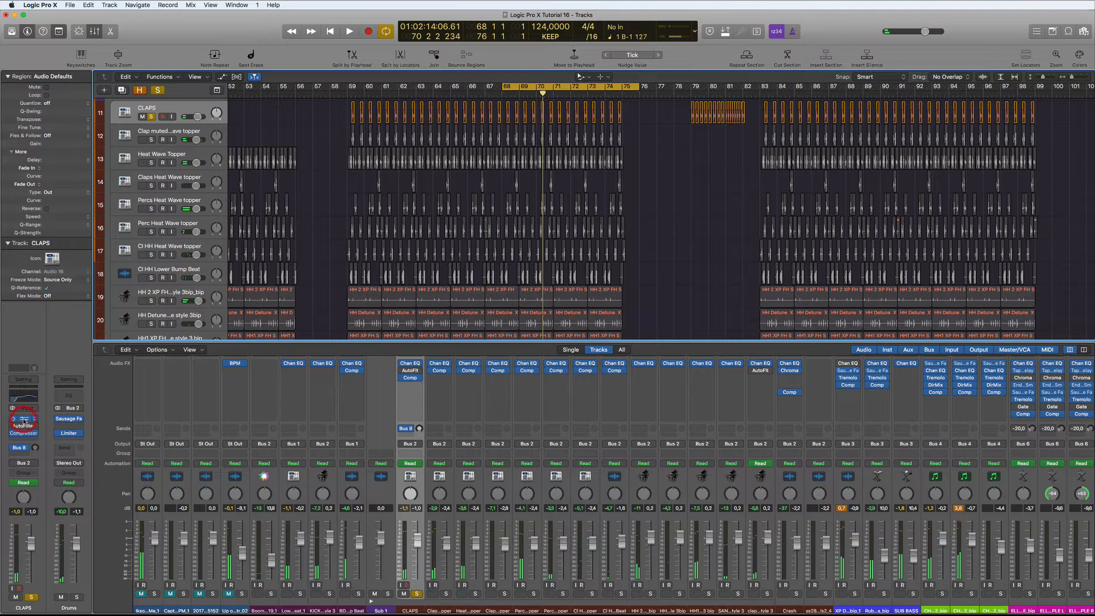
Step: Compare the soloed CLAPS track with its Channel EQ bypassed and active, and raise the EQ's low-cut frequency to 210 Hz
click(23, 419)
key(space)
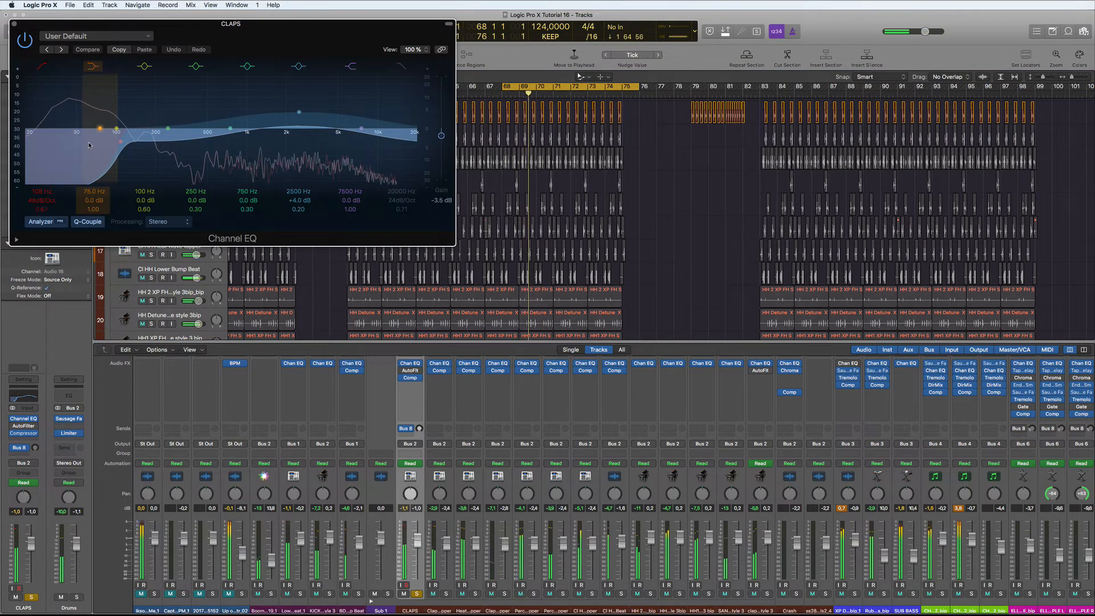
click(24, 40)
click(23, 41)
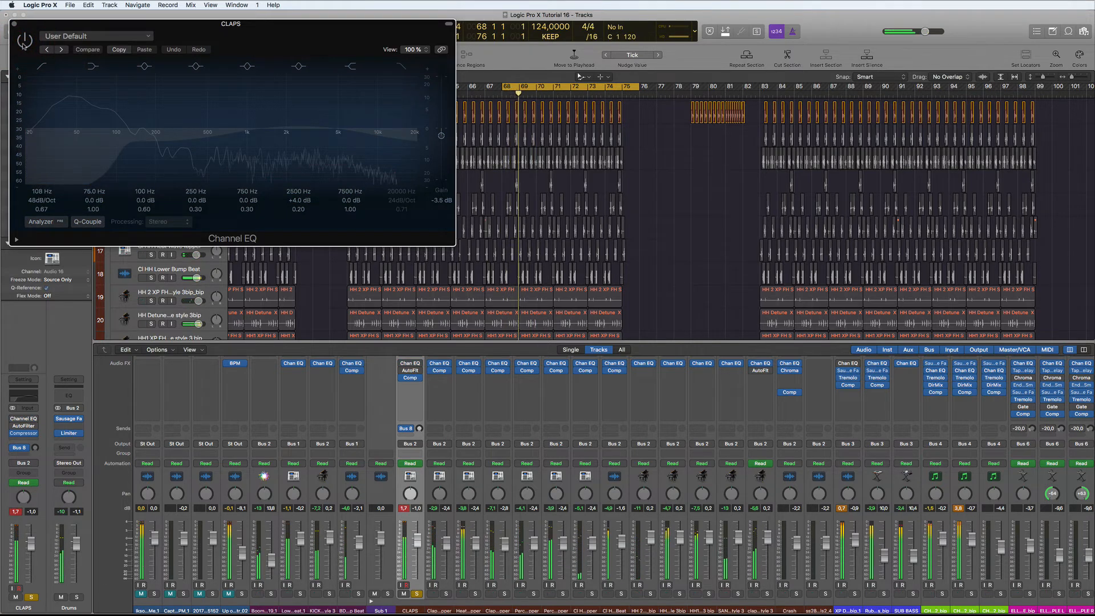
click(24, 43)
key(space)
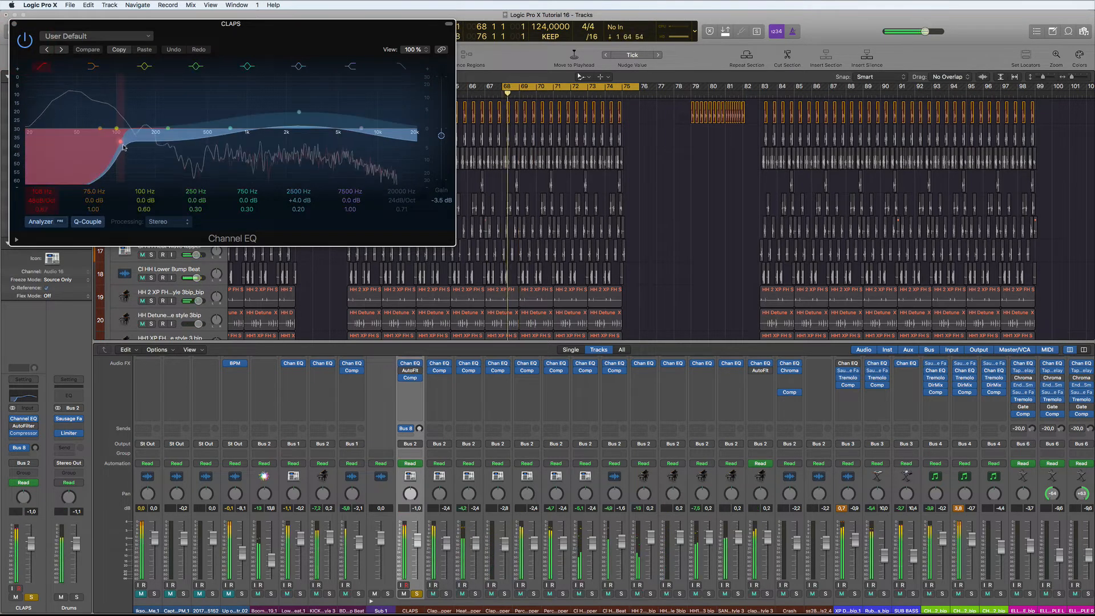
drag(122, 142, 160, 142)
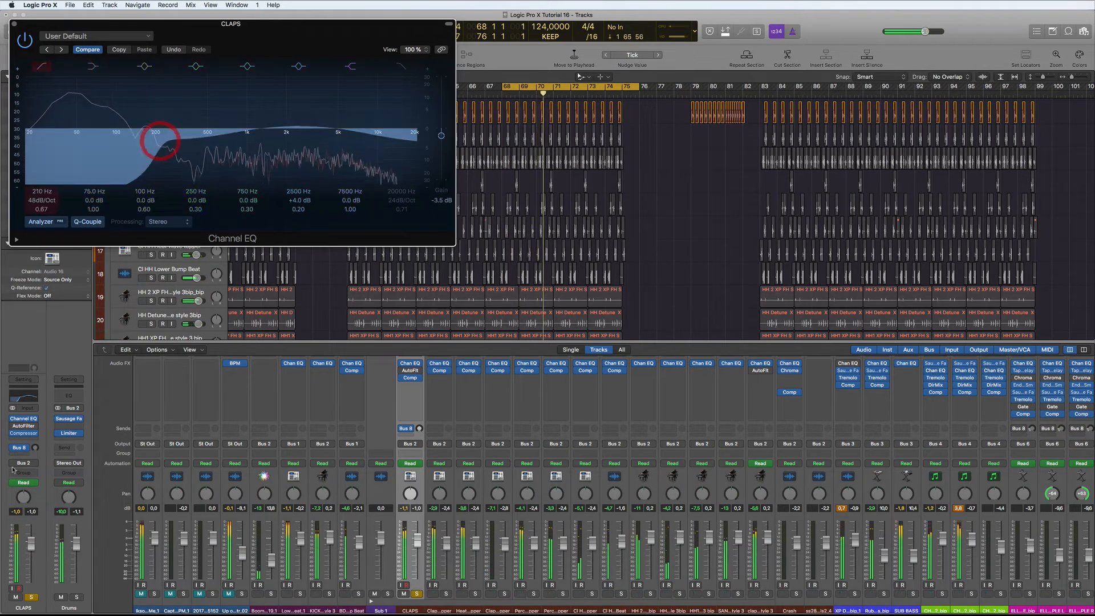
Step: Take the CLAPS track out of solo, close its Channel EQ, and loop bars 78 to 85 to hear the build-up in the full mix
click(31, 597)
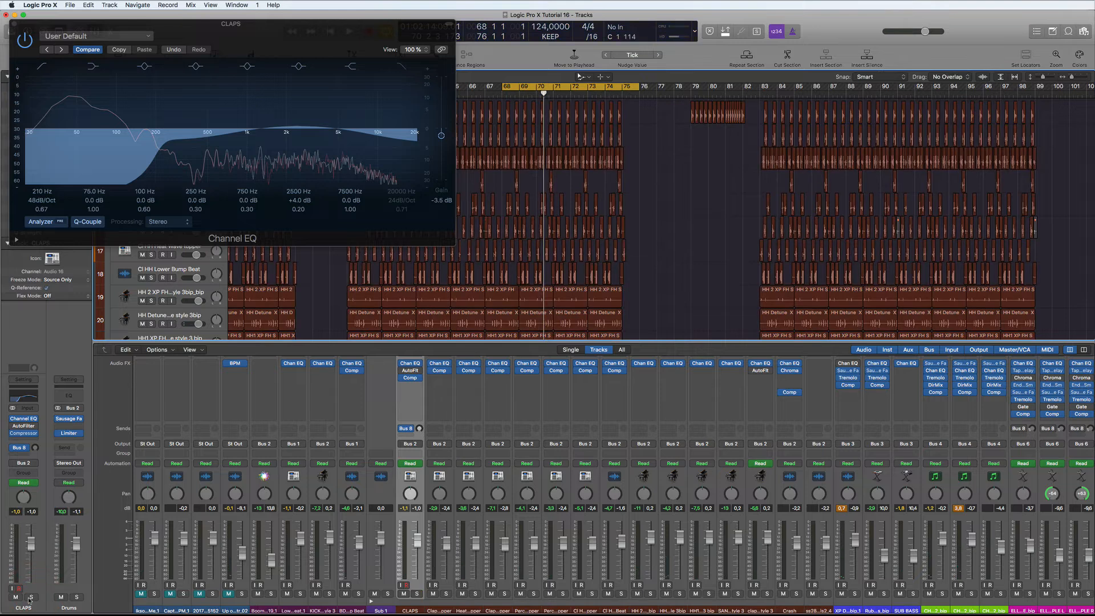
click(13, 24)
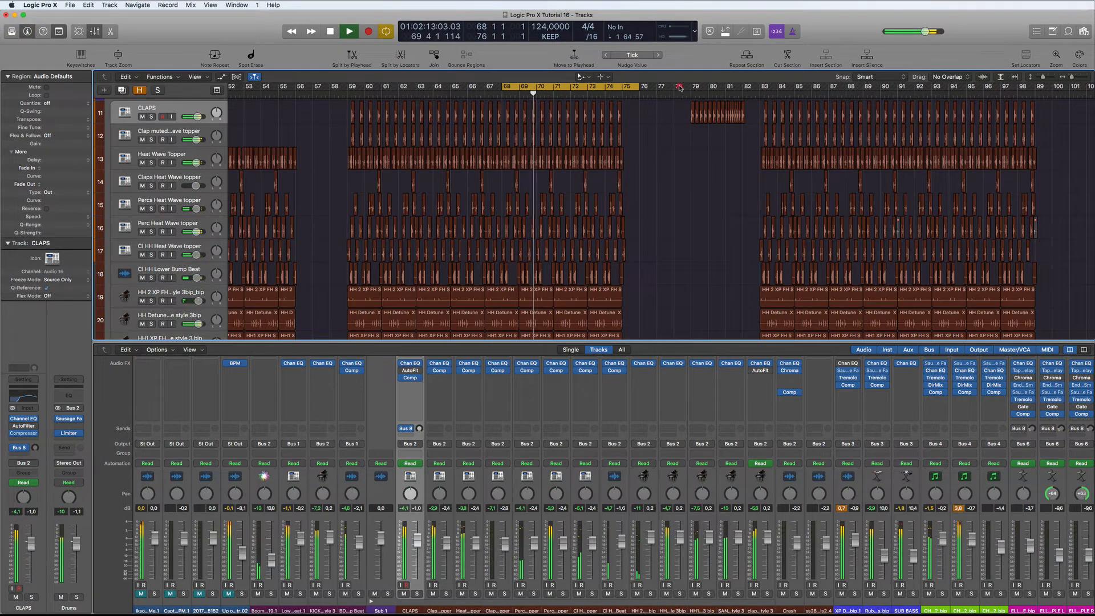
drag(676, 86, 784, 90)
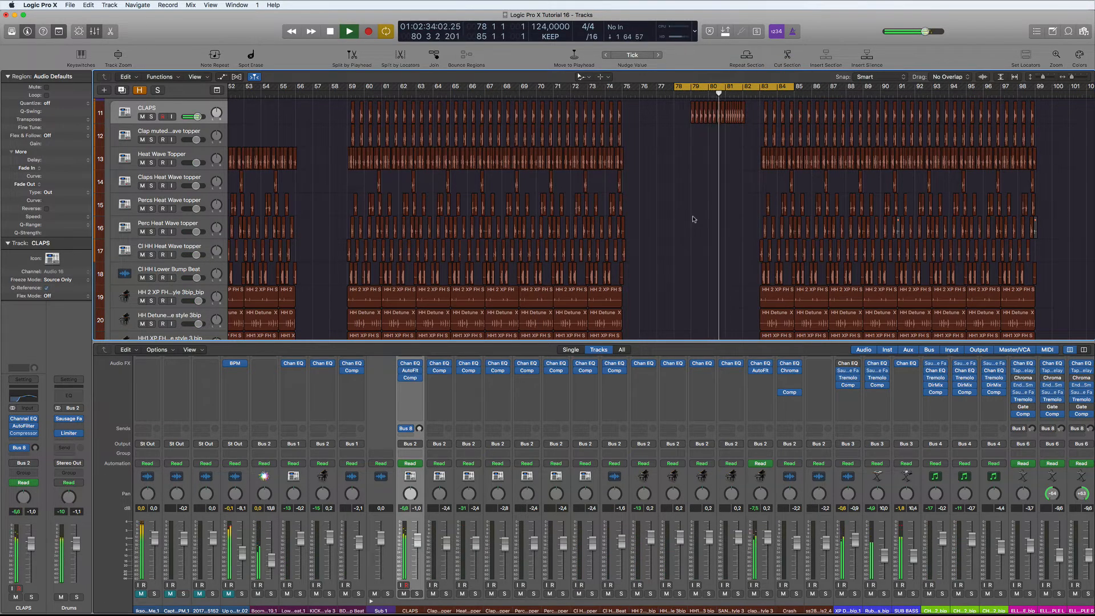
key(alt)
scroll(693, 218, down, 6)
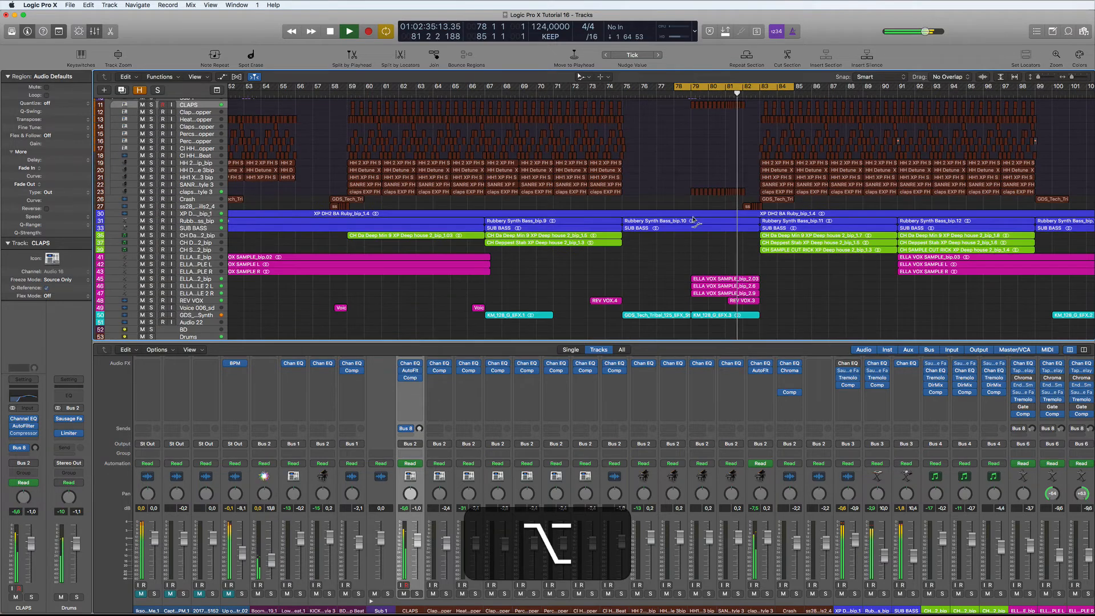
scroll(693, 219, up, 5)
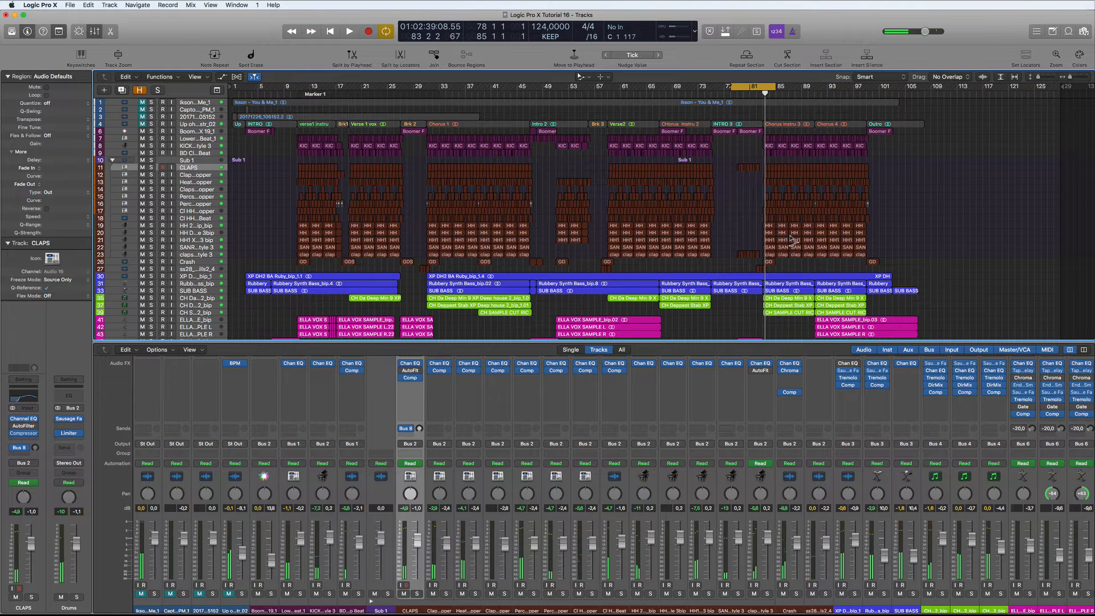
Step: Switch to the Pointer Tool and copy the Crash region from bar 83 to bars 75 and 79
key(alt)
scroll(793, 241, down, 6)
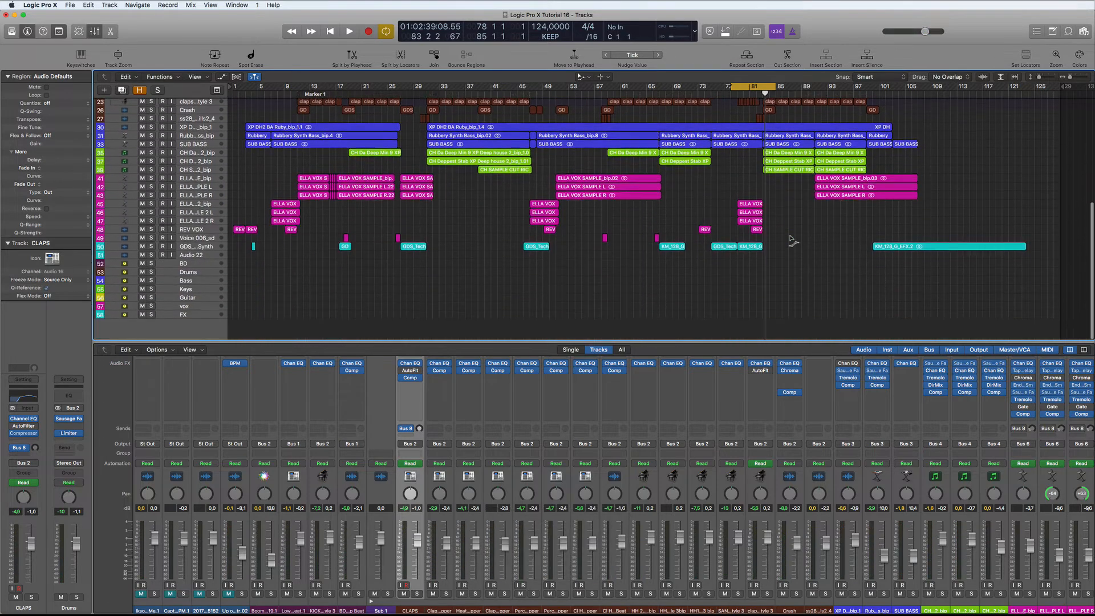
scroll(793, 241, up, 4)
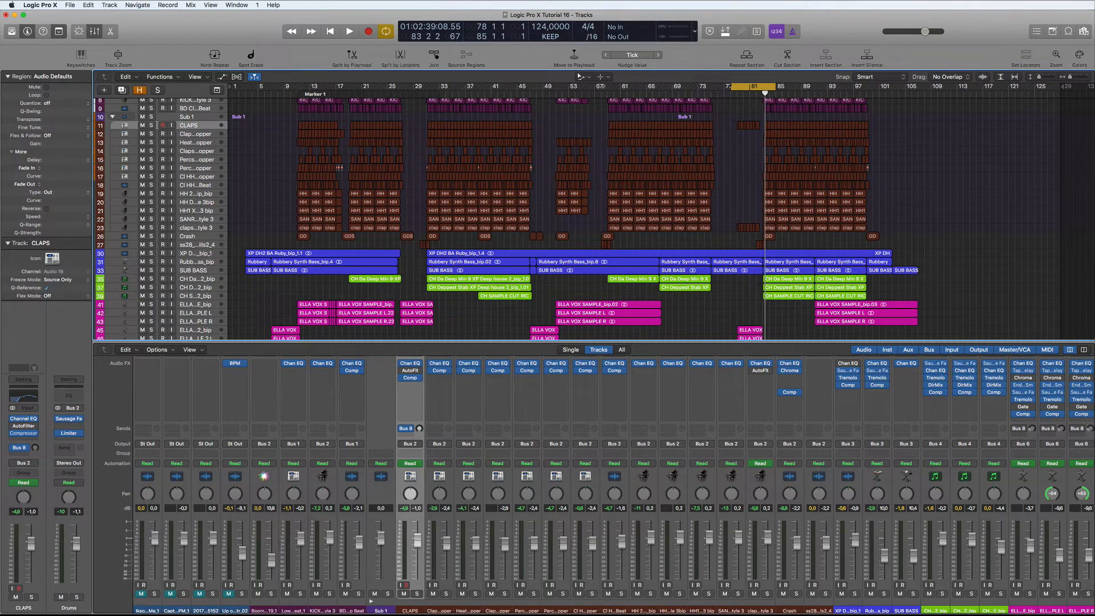
click(590, 78)
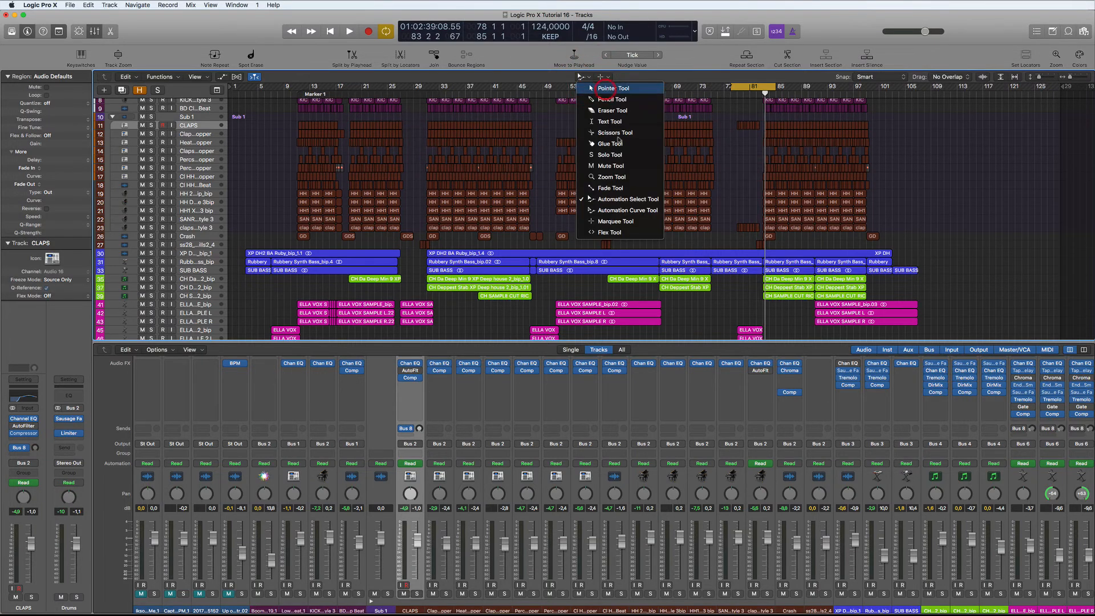
click(605, 90)
scroll(674, 207, up, 5)
scroll(673, 208, right, 4)
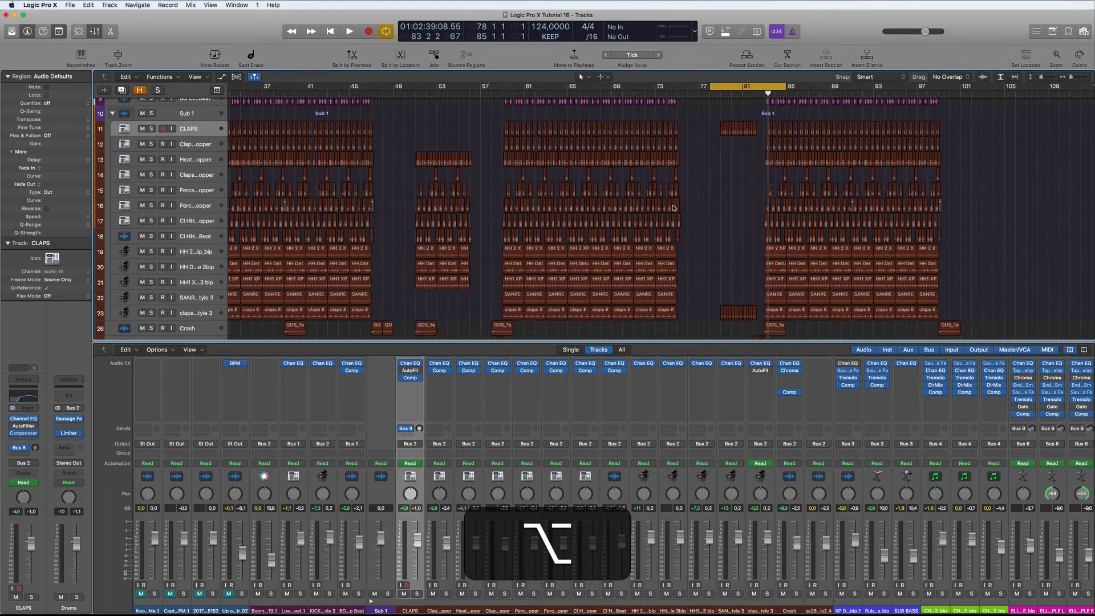
scroll(673, 207, down, 5)
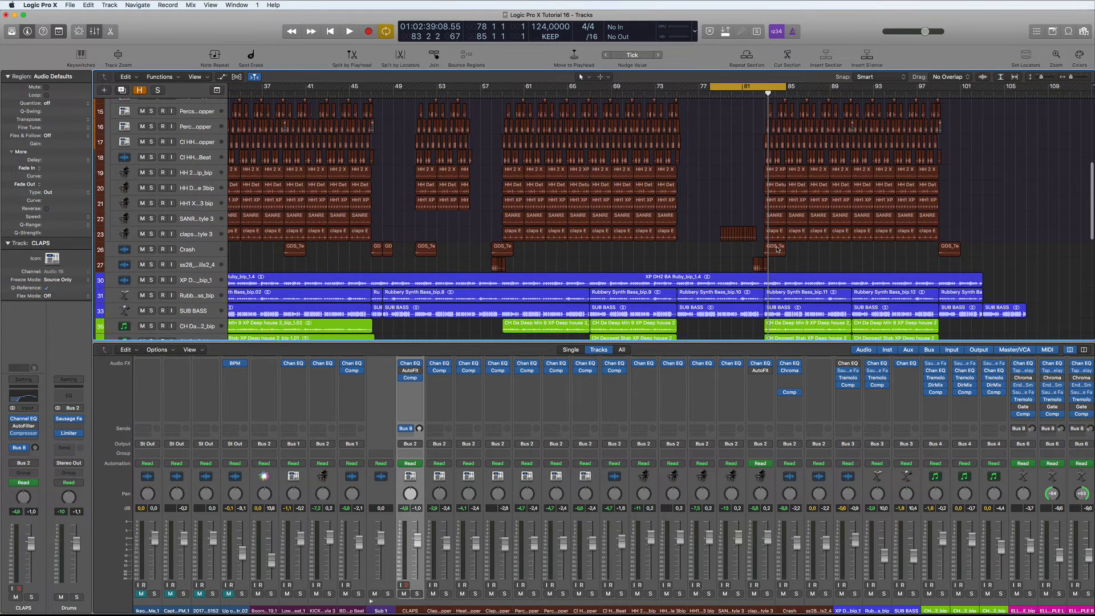
drag(775, 250, 686, 249)
Step: Loop bars 74 to 92 and listen to the break with the added crashes leading into the drop
drag(667, 86, 862, 86)
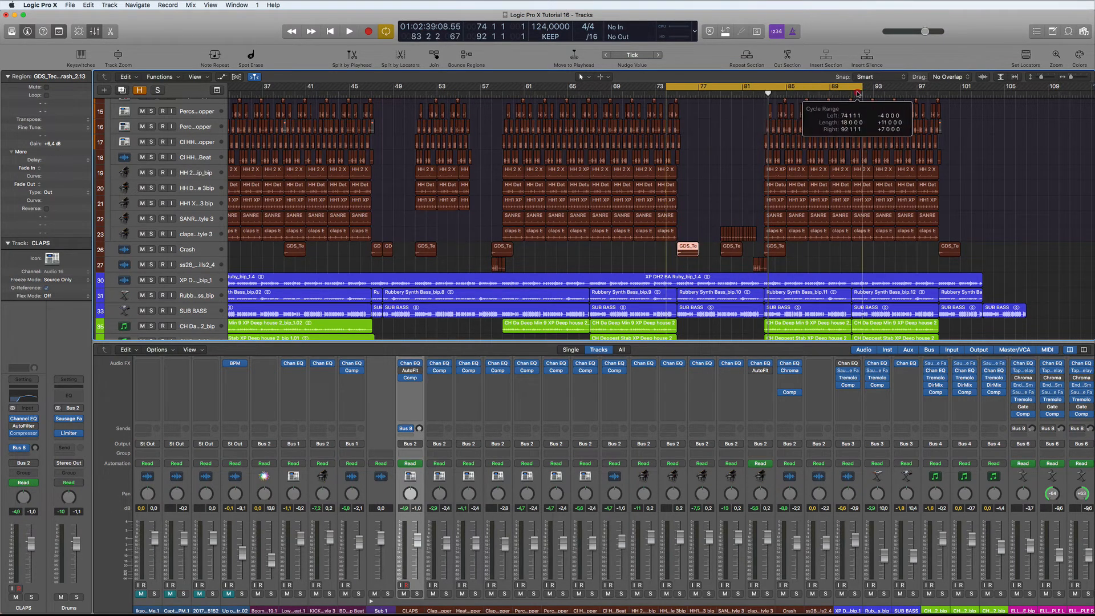
key(space)
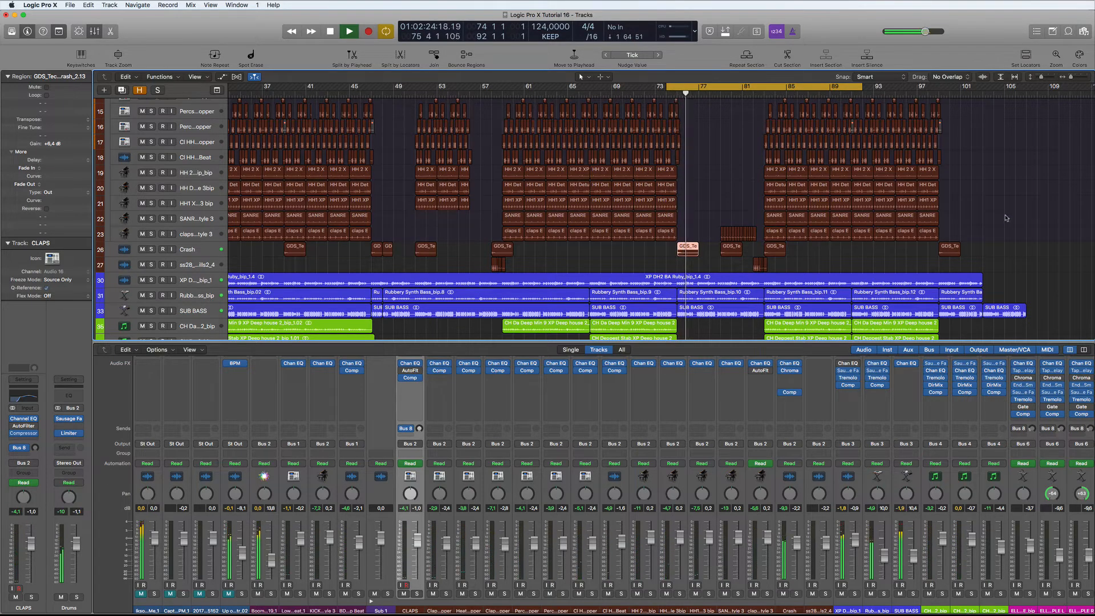
alt+scroll(1005, 216, down, 3)
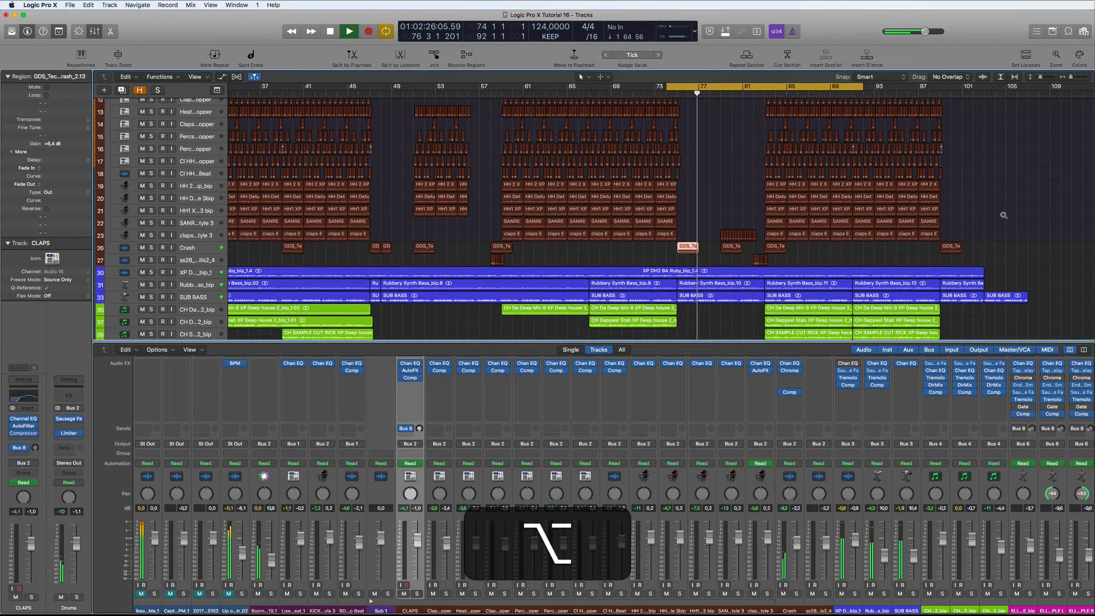
alt+scroll(1004, 216, down, 5)
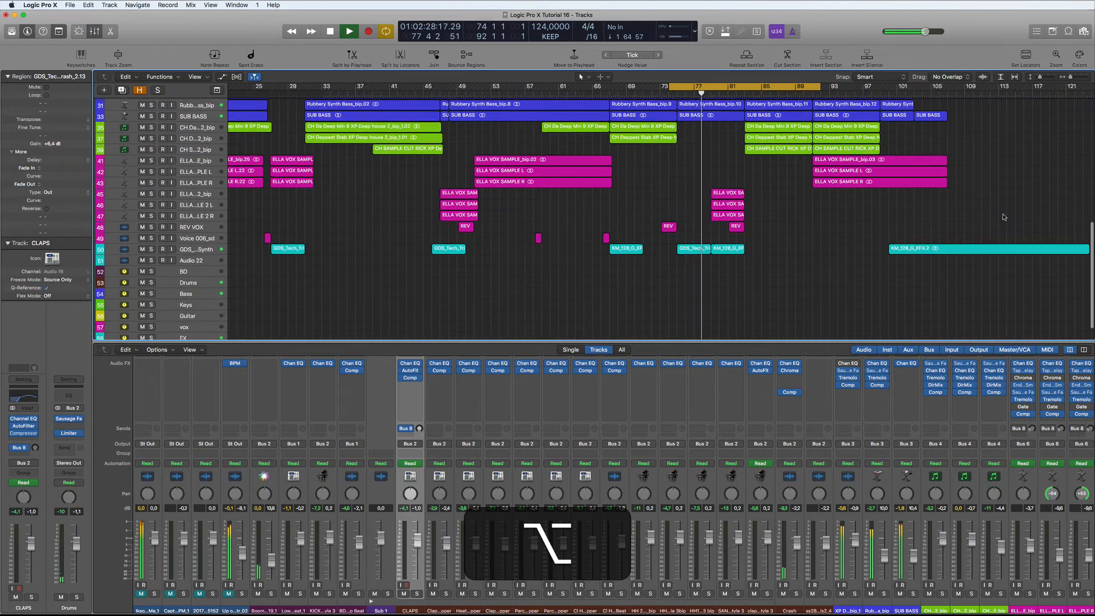
alt+scroll(706, 271, up, 3)
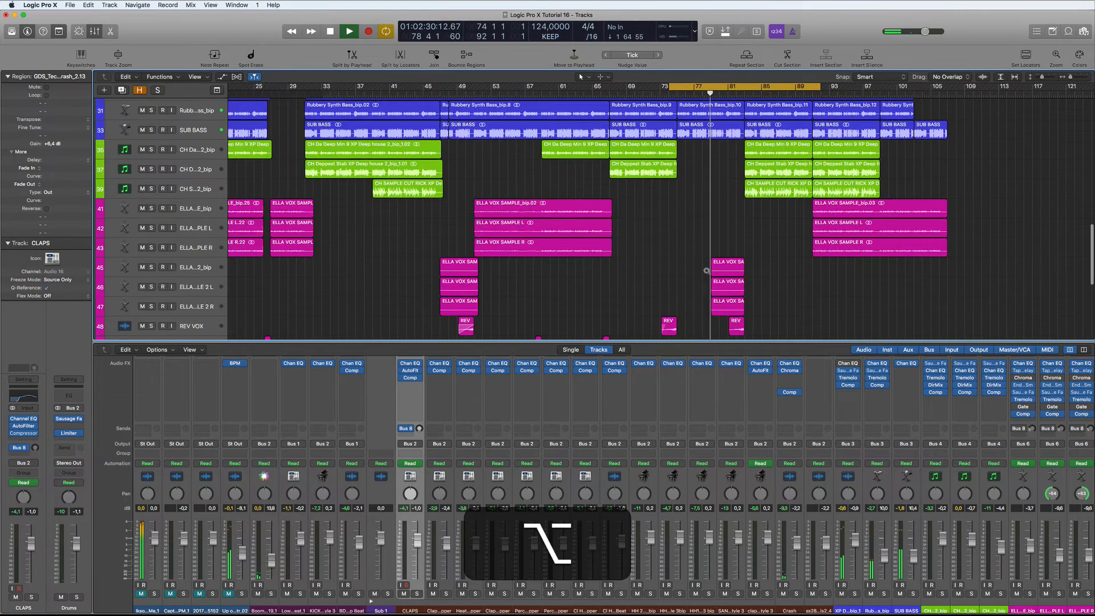
alt+scroll(705, 270, down, 4)
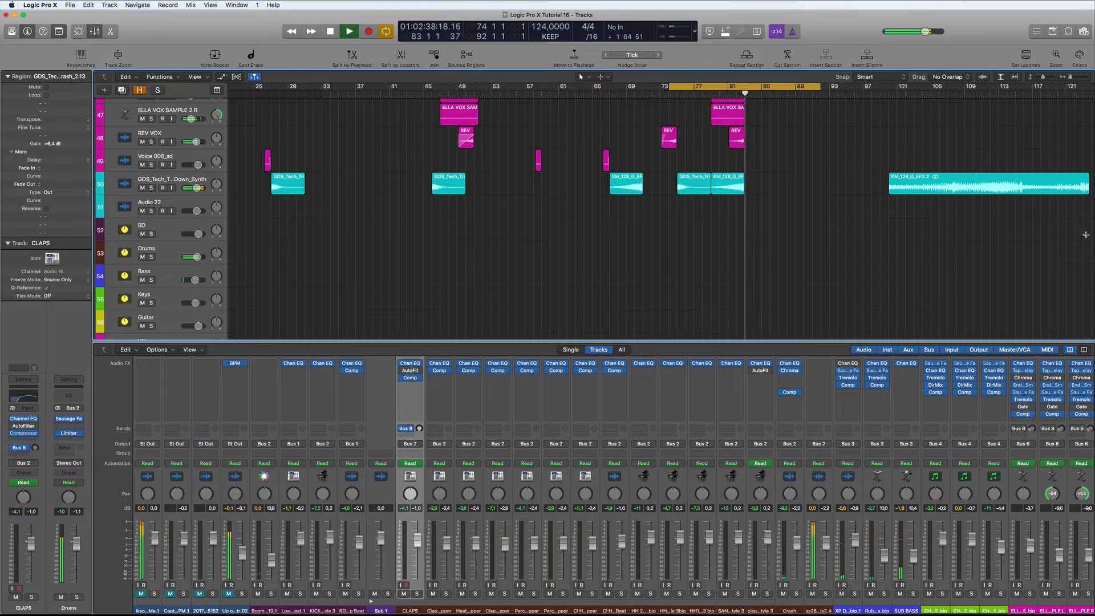
key(space)
Step: Turn off cycling and play from bar 100 to audition the long KM_128_G_EFX.2 region on track 50
click(780, 85)
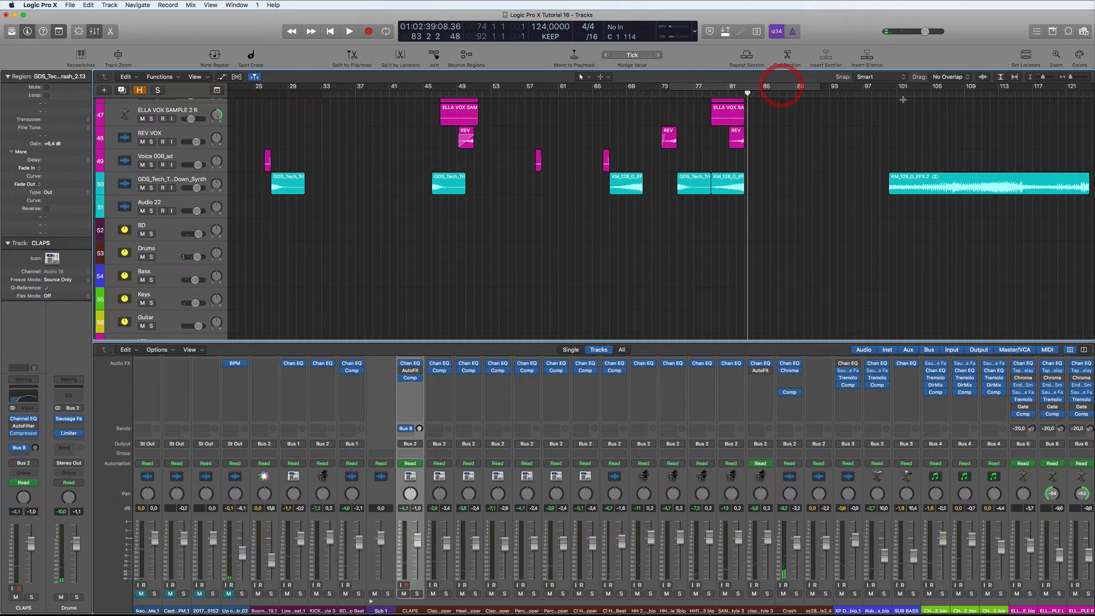
click(885, 91)
key(space)
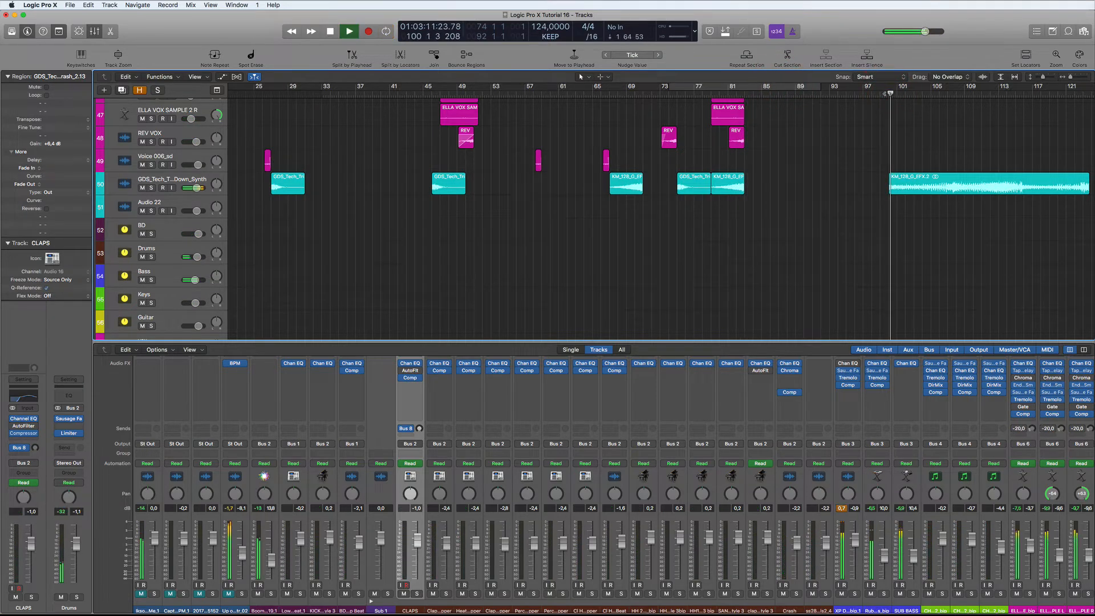
scroll(764, 266, down, 3)
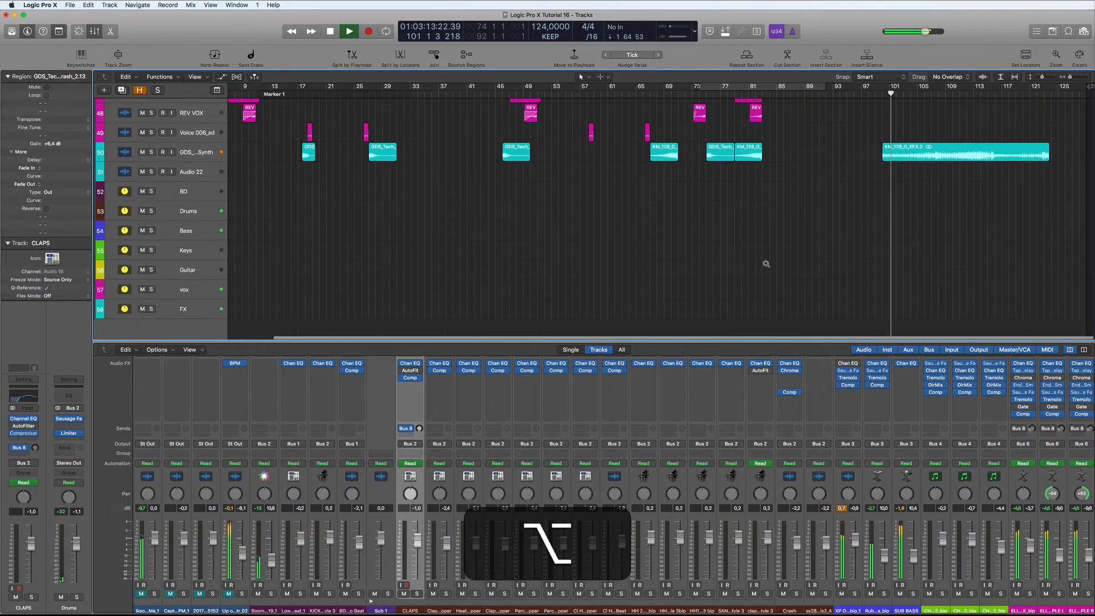
scroll(766, 263, up, 10)
scroll(962, 221, down, 8)
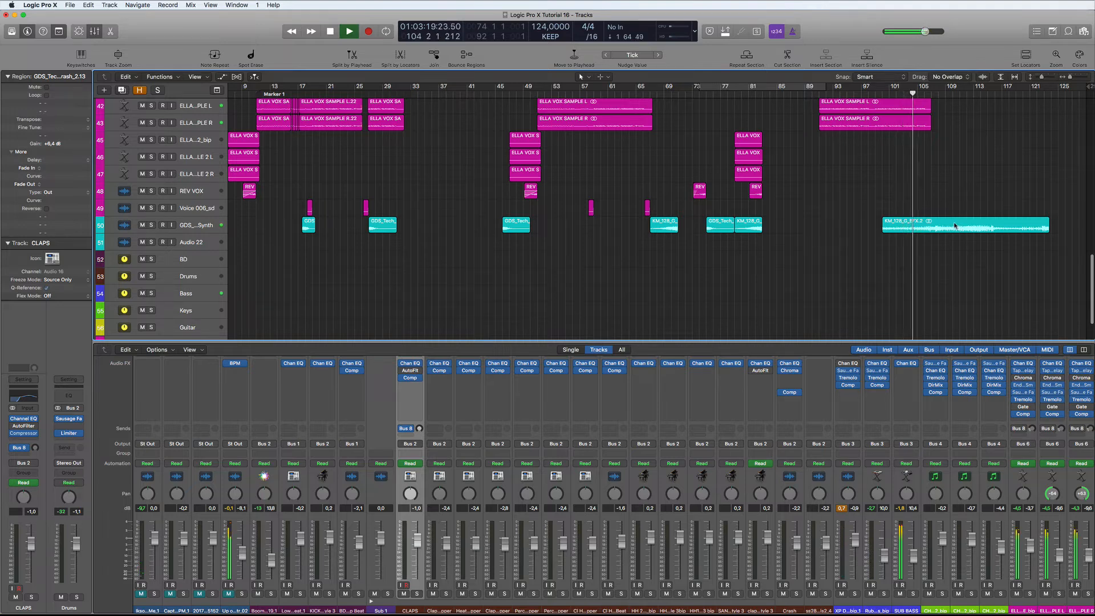
Step: Move the KM_128_G_EFX.2 region to bar 109, past the end of the arrangement, and listen to it on its own
drag(954, 225, 1017, 219)
key(space)
click(945, 93)
key(space)
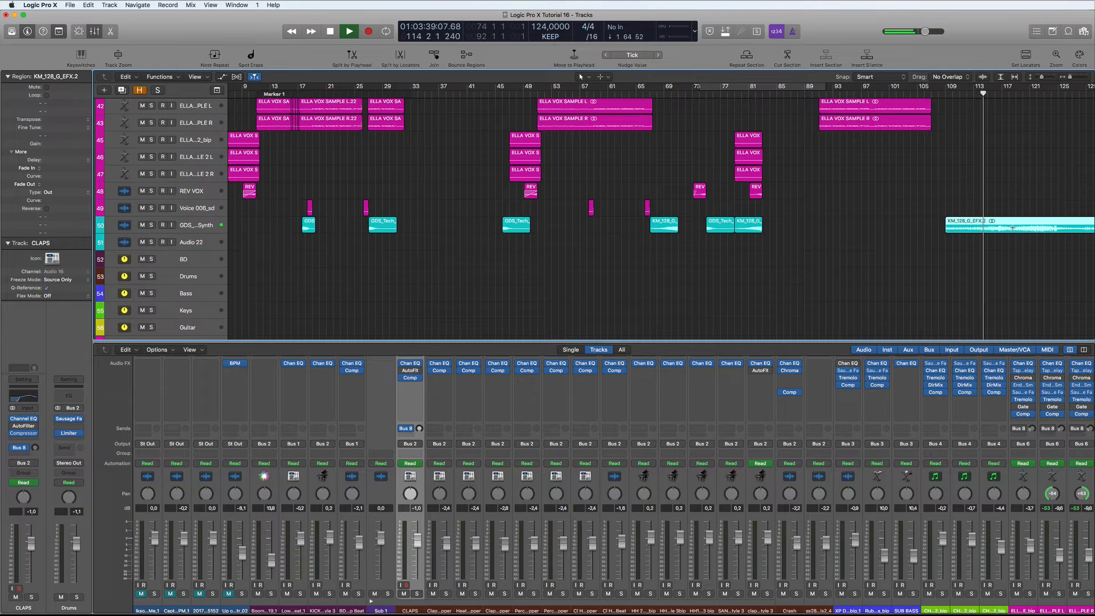
click(187, 244)
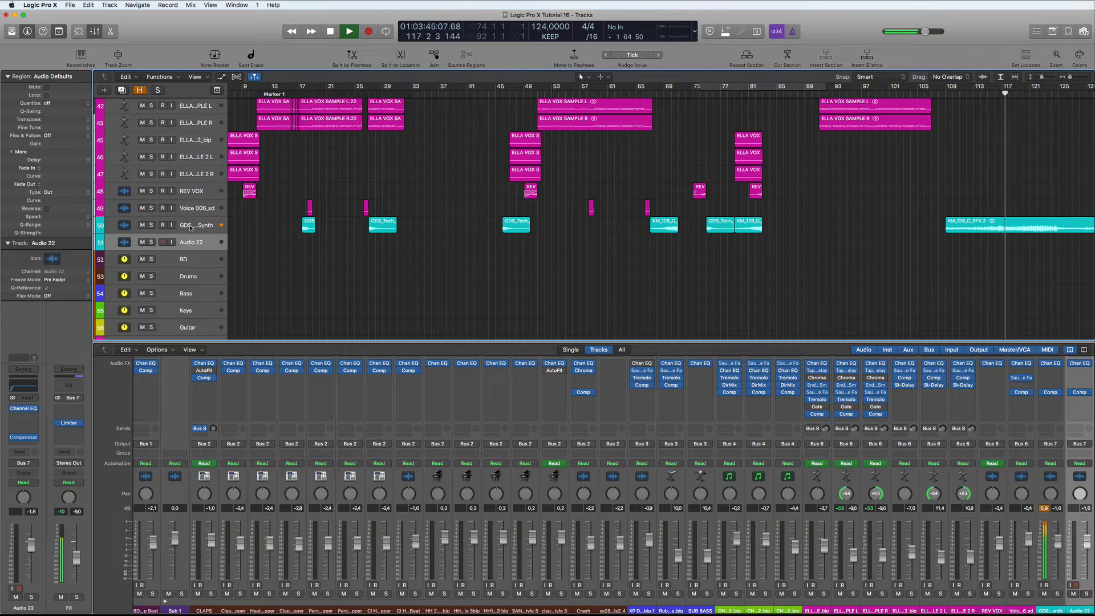
click(191, 226)
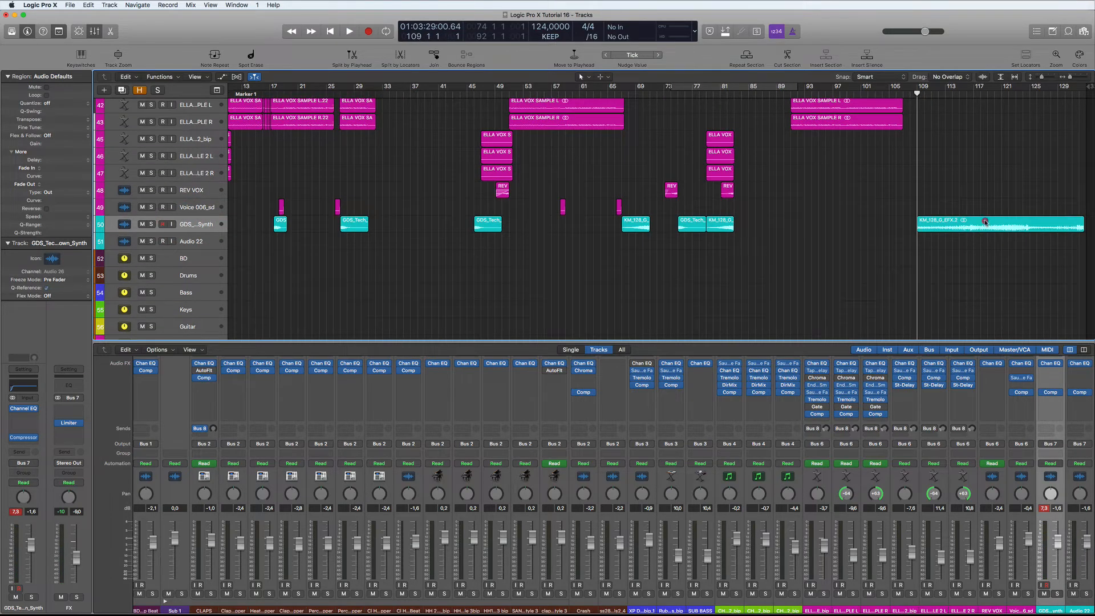
Step: Move the KM_128_G_EFX.2 region to the Audio 22 track at bar 75 and trim its end to bar 83
drag(984, 222, 719, 243)
scroll(742, 272, up, 15)
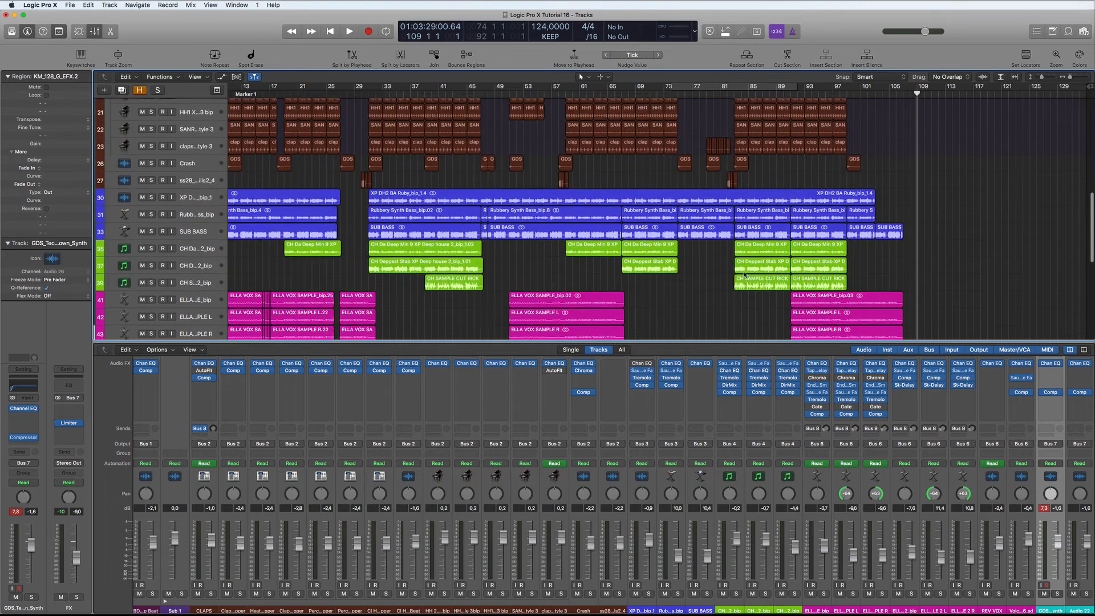
scroll(746, 269, down, 10)
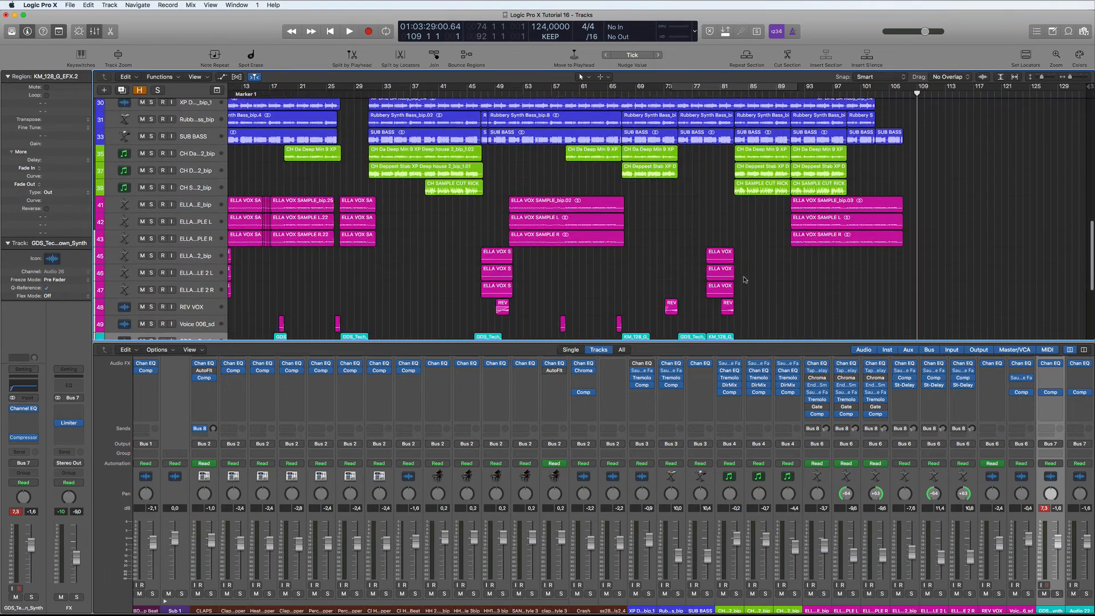
scroll(738, 288, down, 2)
drag(737, 286, 766, 285)
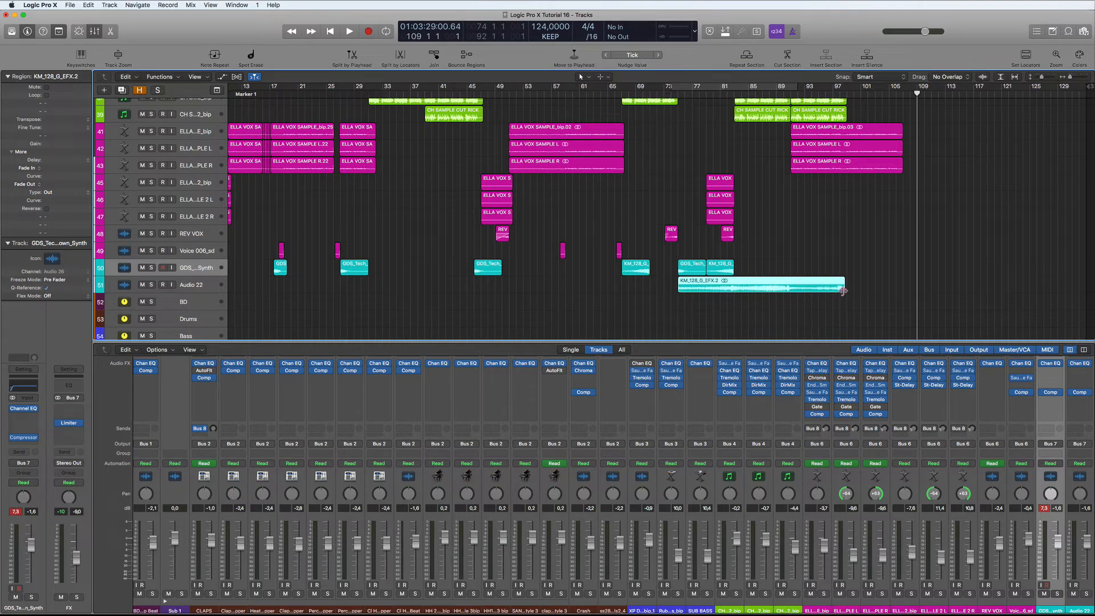
drag(843, 290, 730, 286)
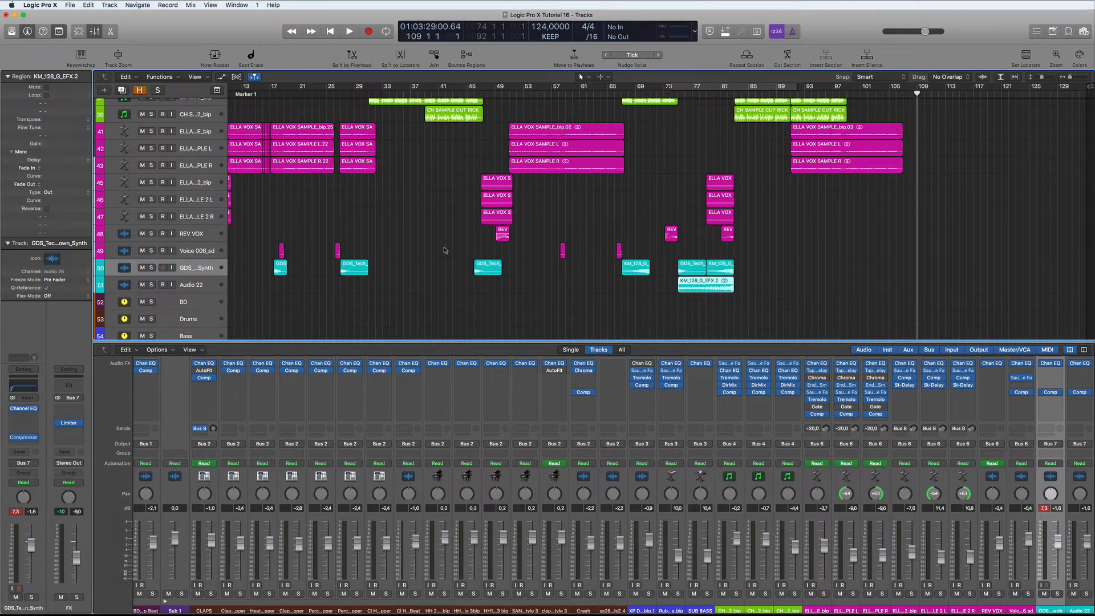
Step: Select the Audio 22 track, loop bars 75 to 95, and play back the effect with the build-up
click(193, 285)
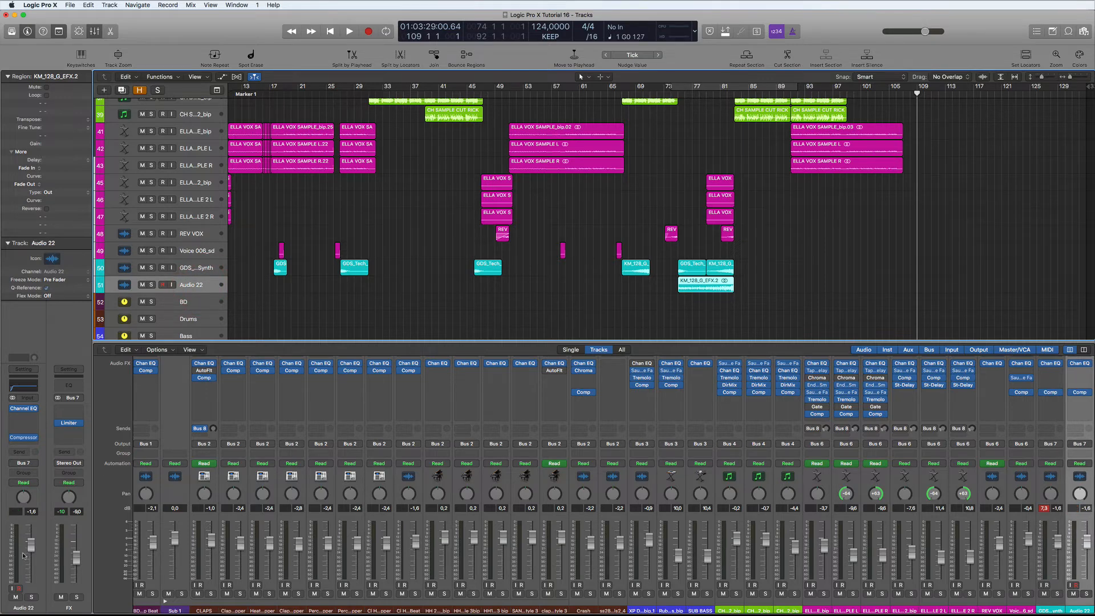
key(space)
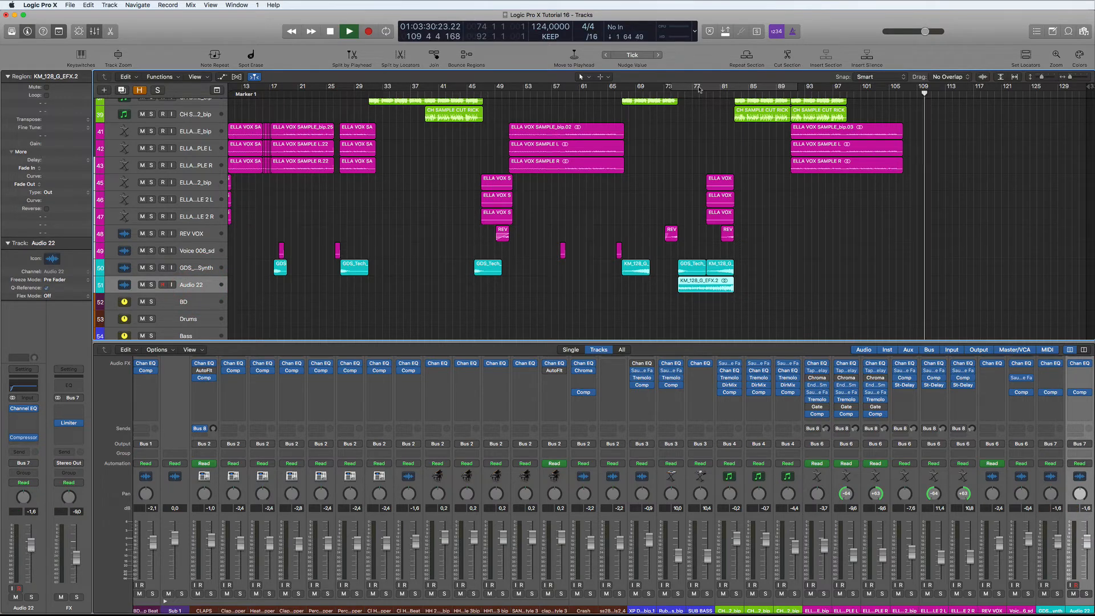
drag(673, 89, 820, 86)
key(space)
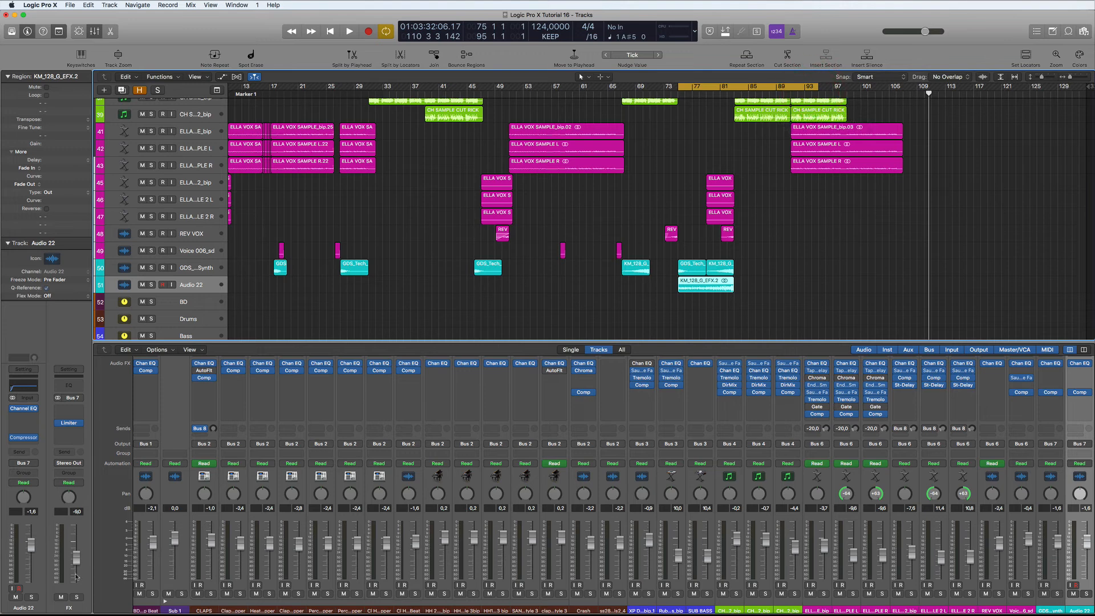
key(space)
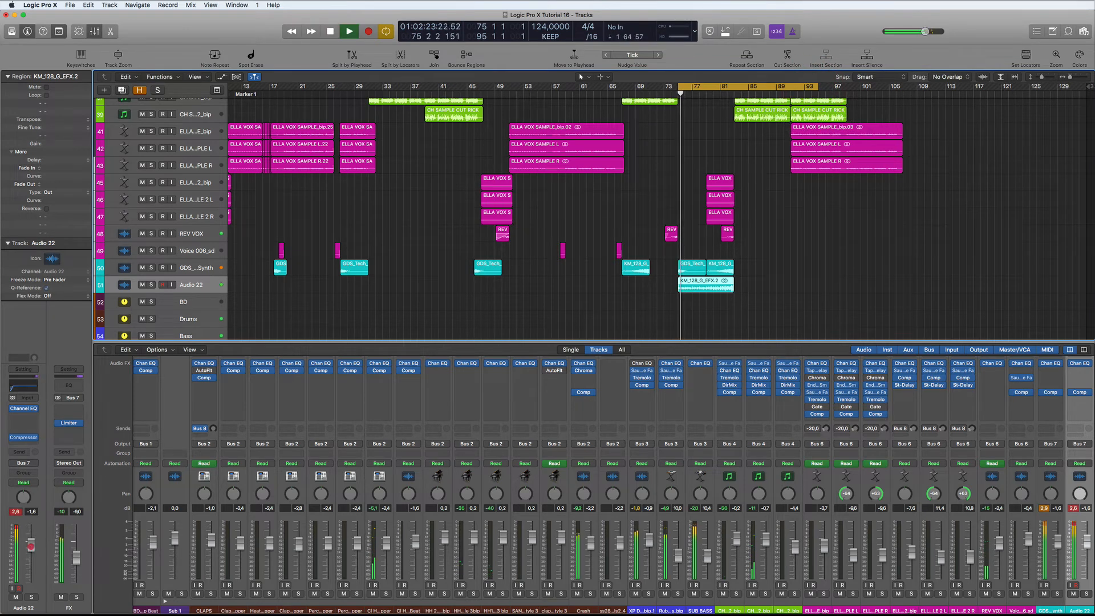
Step: Lower the Audio 22 volume slightly, set its Compressor input gain to -2.5 dB, and reset the channel's peak level display
drag(30, 548, 30, 551)
click(23, 438)
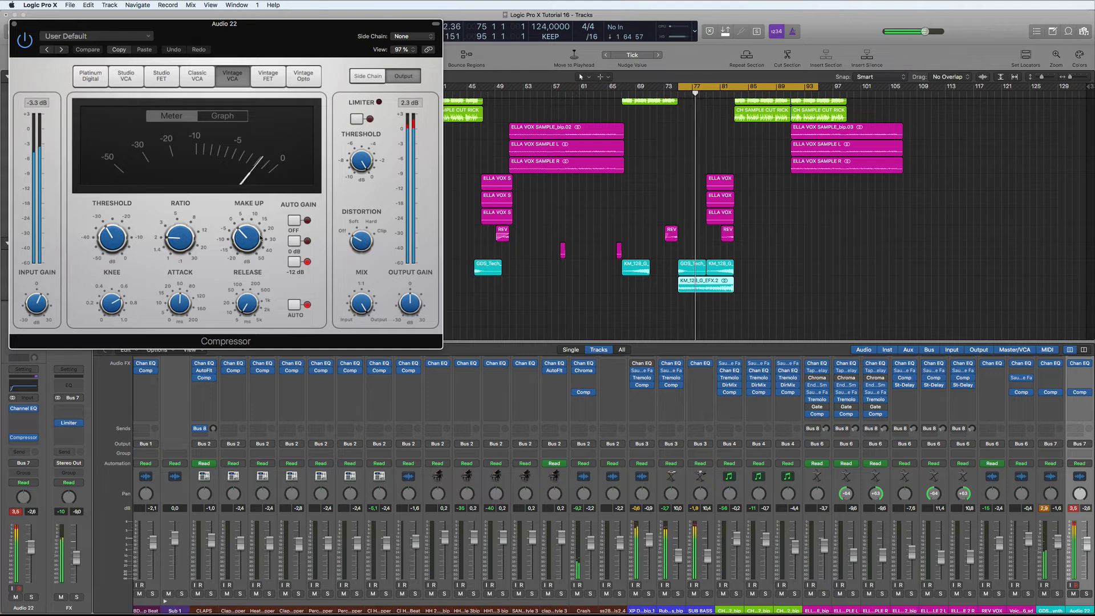
mouse_move(43, 320)
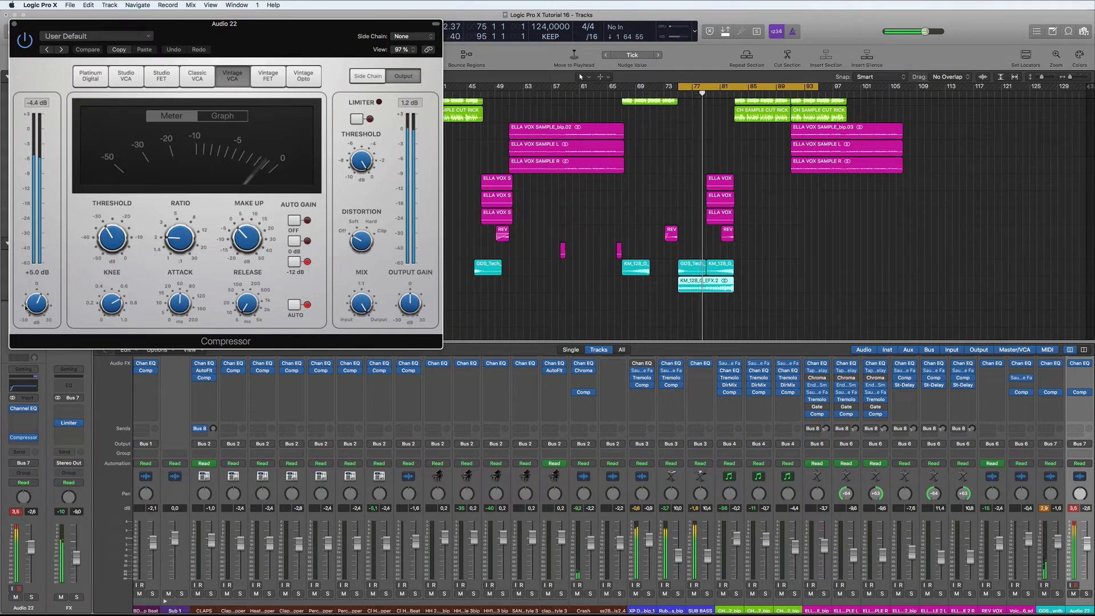
drag(44, 319, 34, 313)
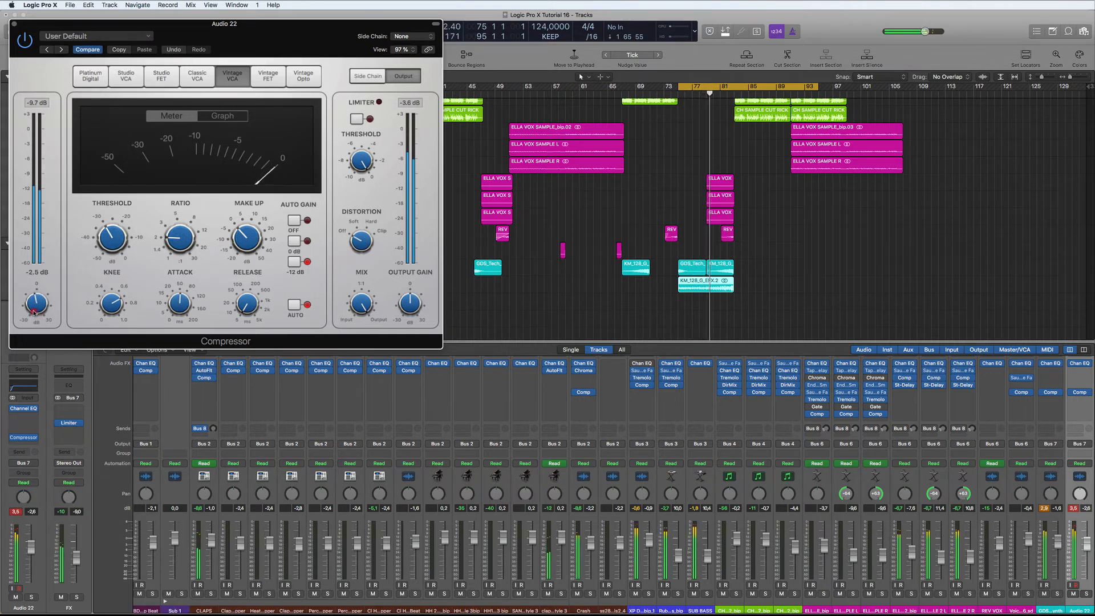
click(14, 511)
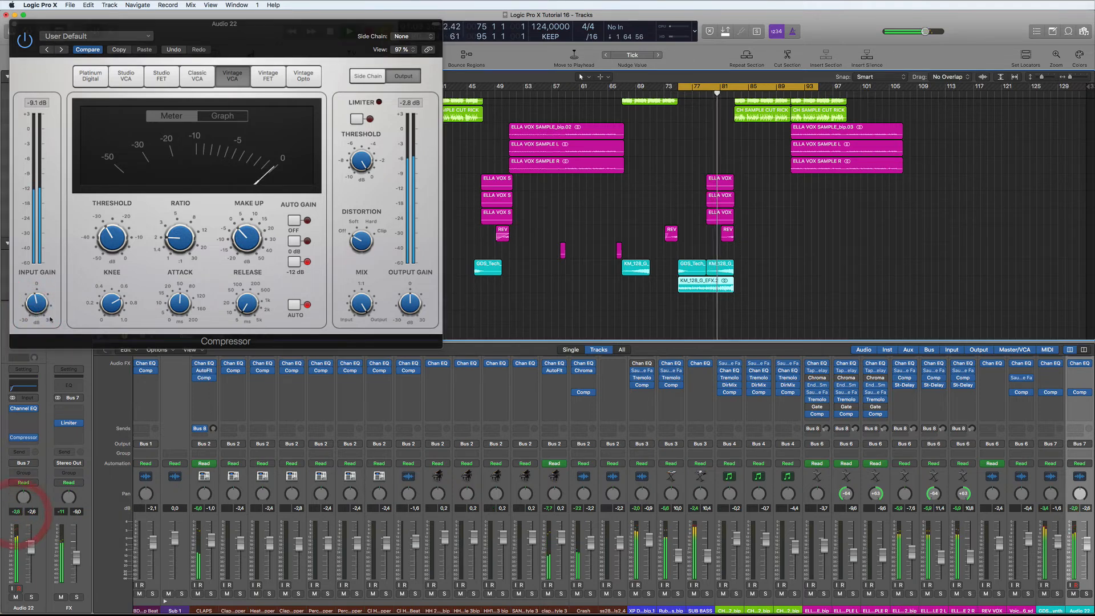
Step: Fine-tune the input gain of the Compressor on Audio 22 during playback and close the plug-in window
mouse_move(35, 302)
drag(36, 302, 35, 303)
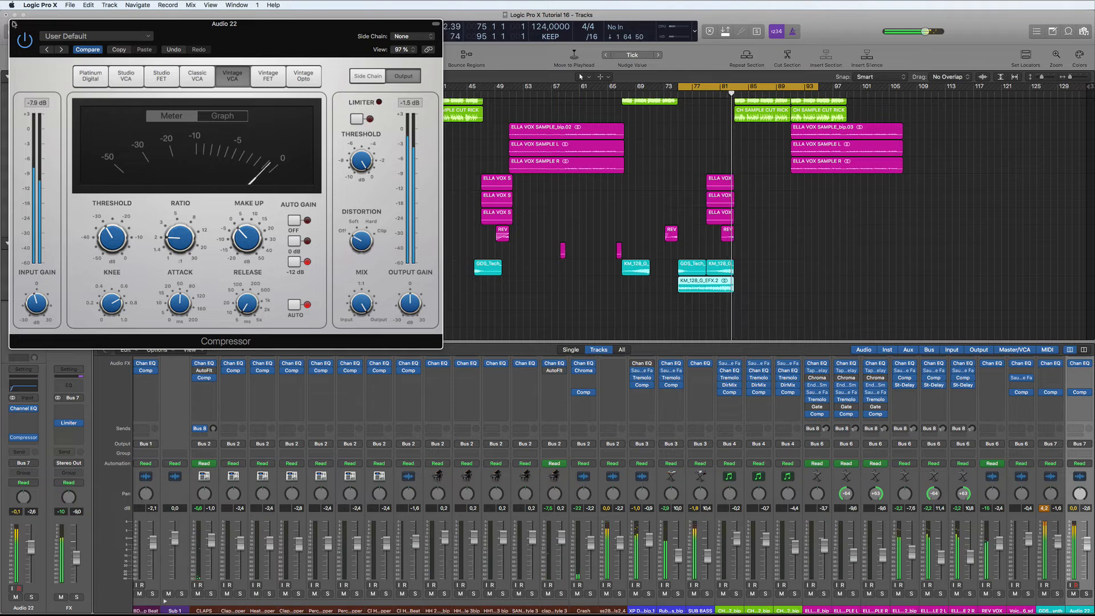
click(14, 24)
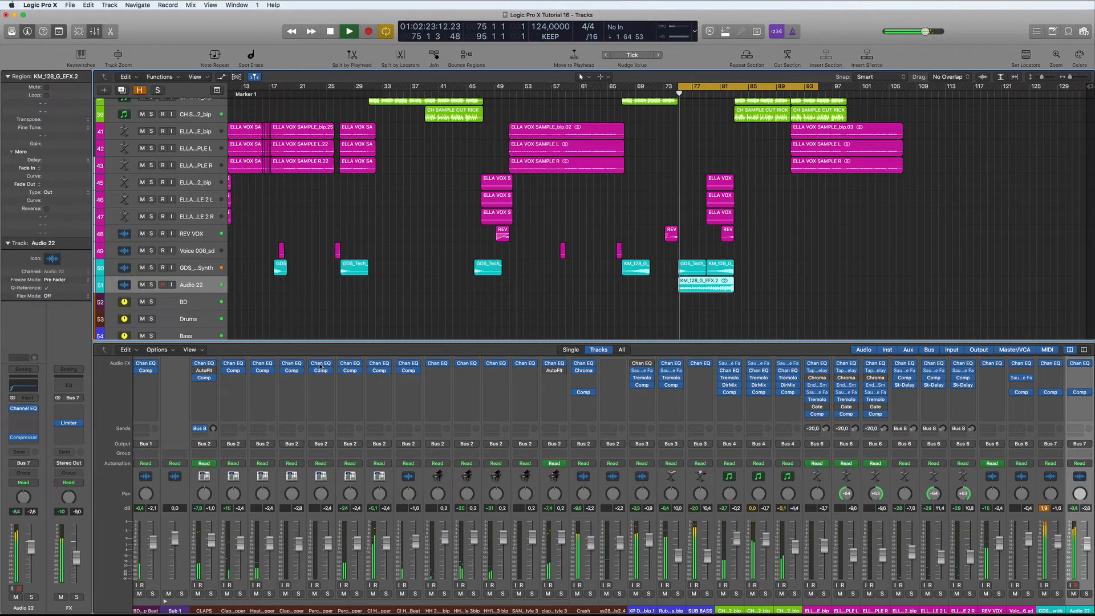
Step: Play the build-up from bar 75 and compare Audio 22 briefly soloed with how it sounds in the full mix
scroll(231, 299, left, 1)
scroll(224, 174, up, 1)
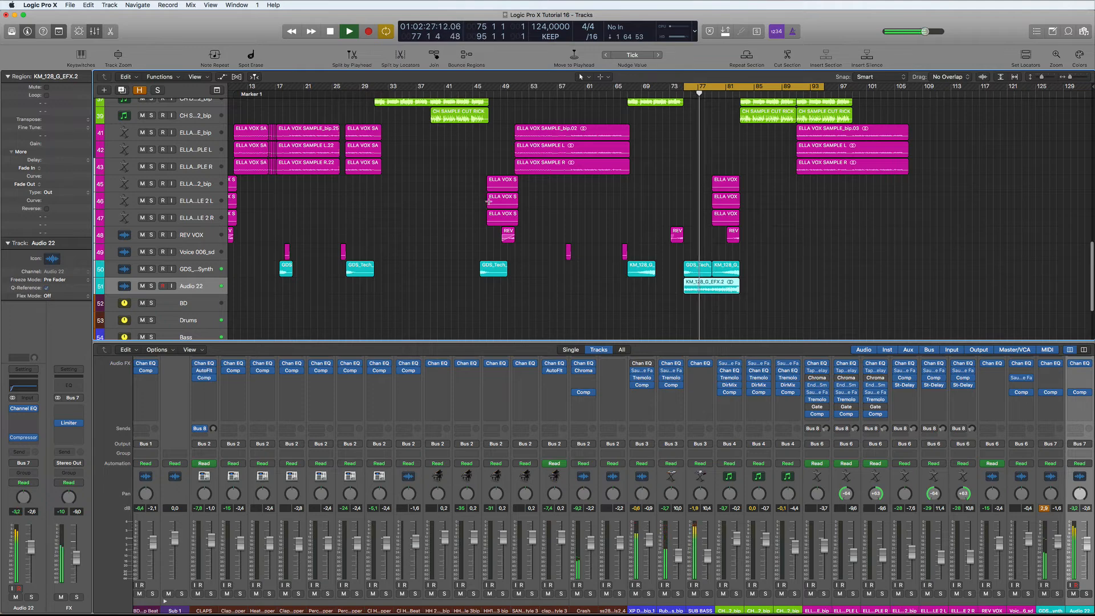
scroll(736, 229, up, 15)
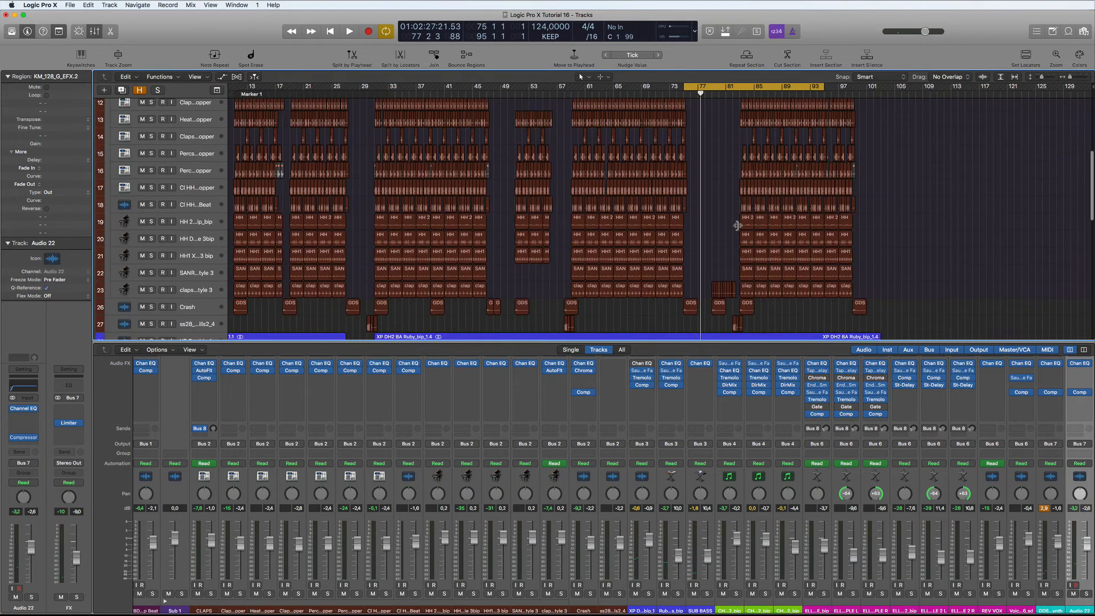
scroll(737, 225, down, 17)
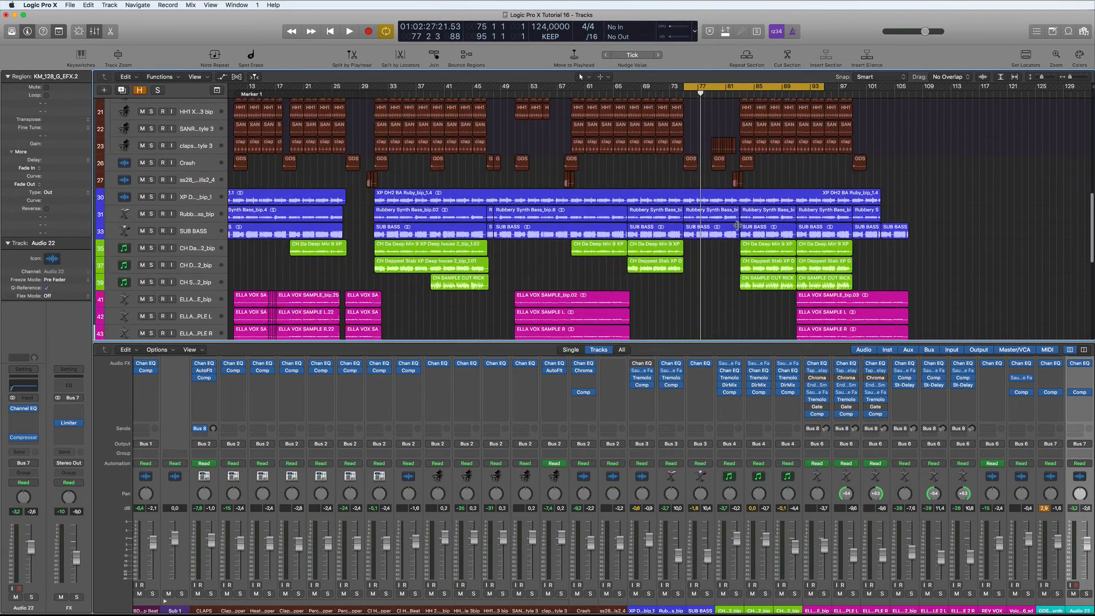
scroll(650, 97, down, 1)
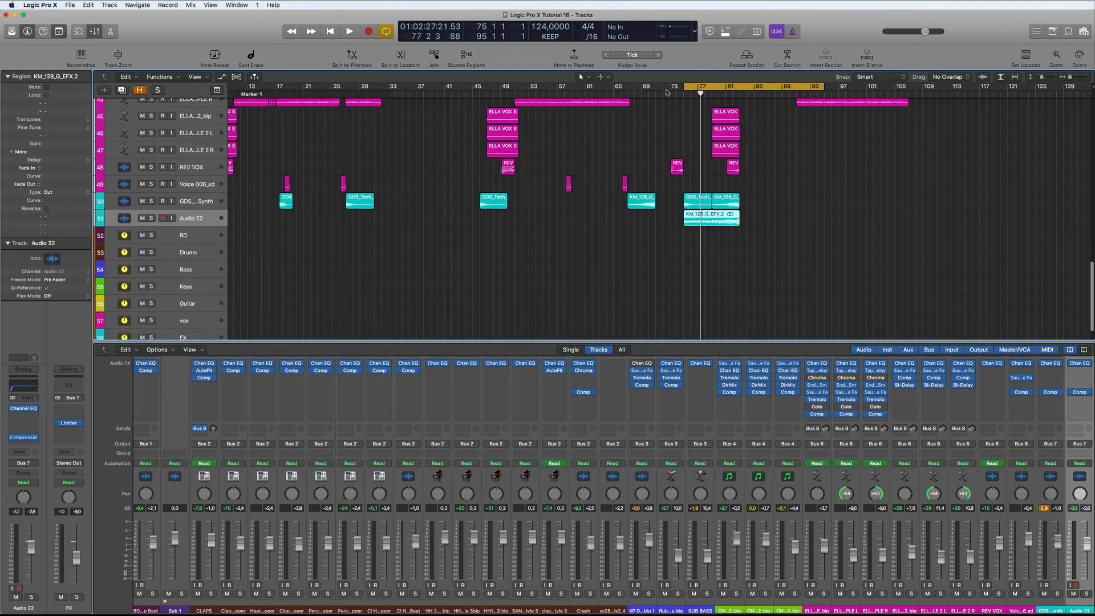
key(space)
click(151, 219)
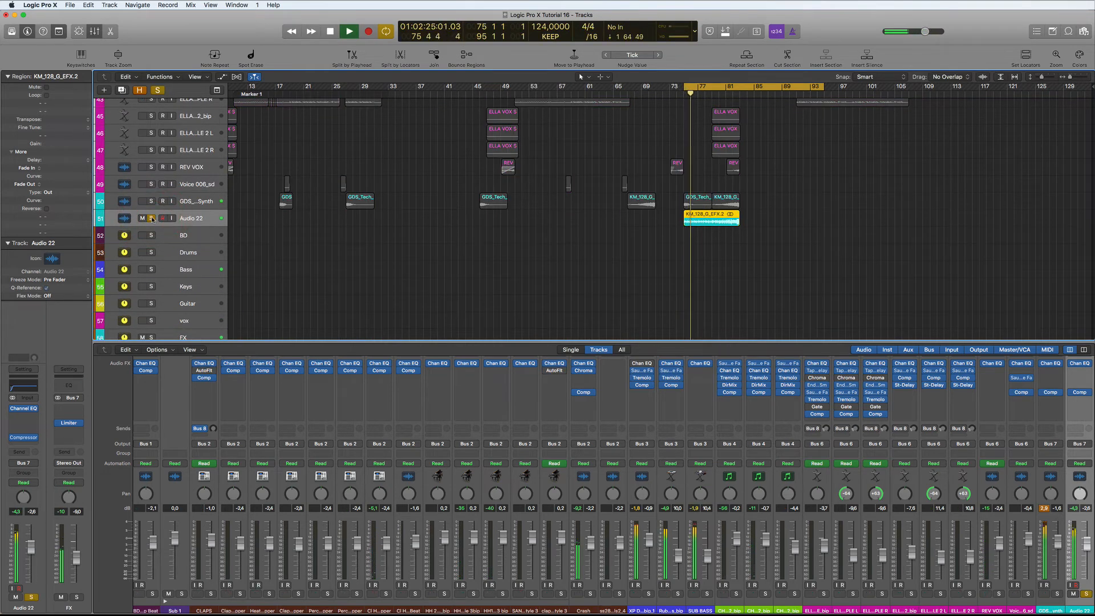
click(151, 219)
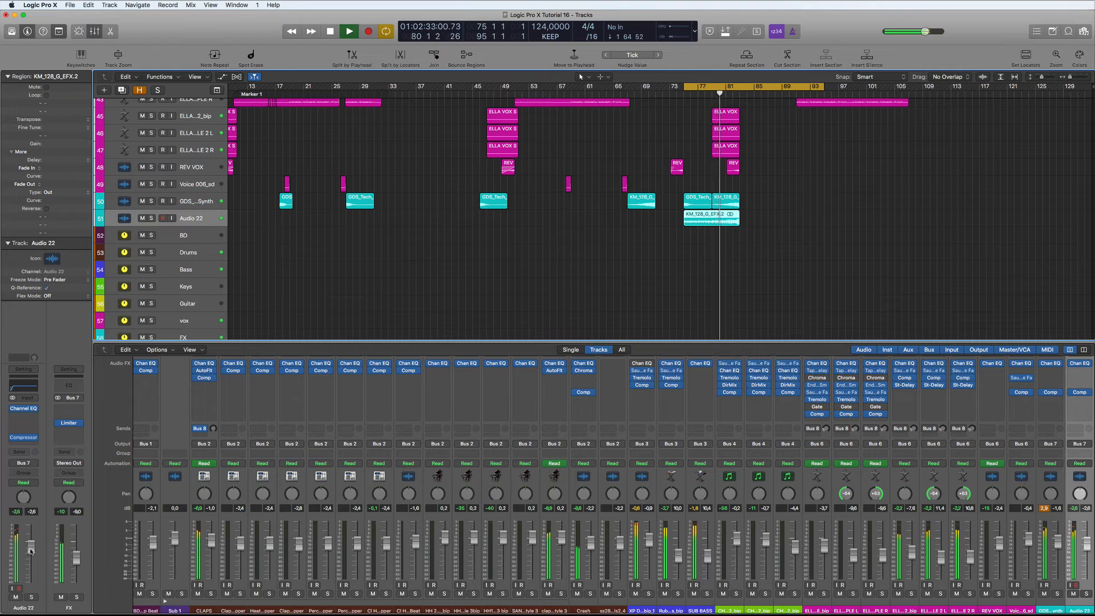
Step: Set the Audio 22 volume to -3.4 dB and check its Compressor's make-up gain while playing the section again
drag(31, 550, 30, 552)
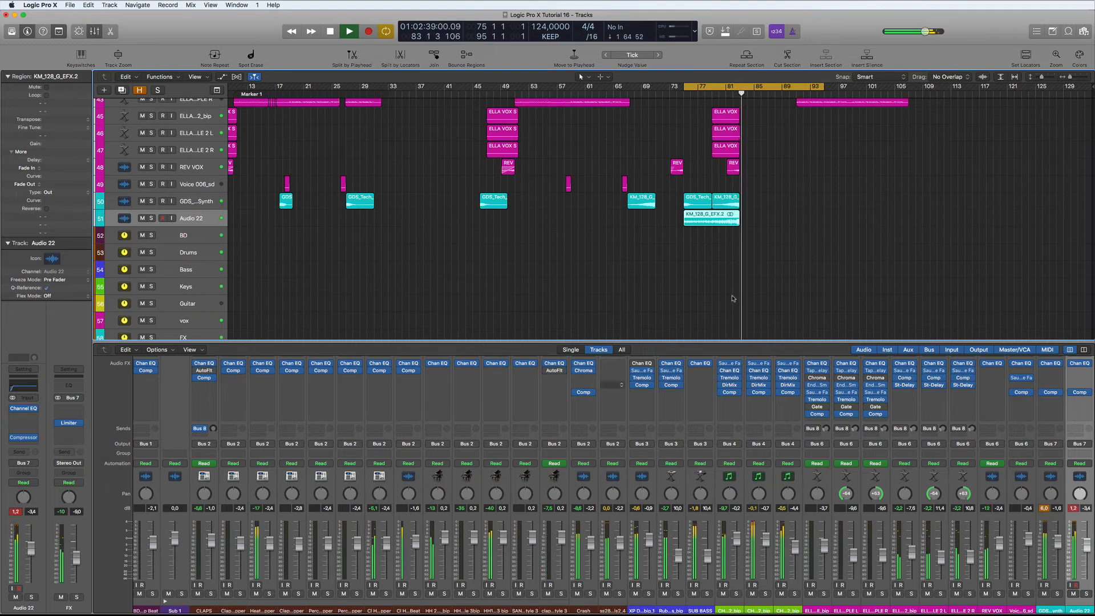
key(space)
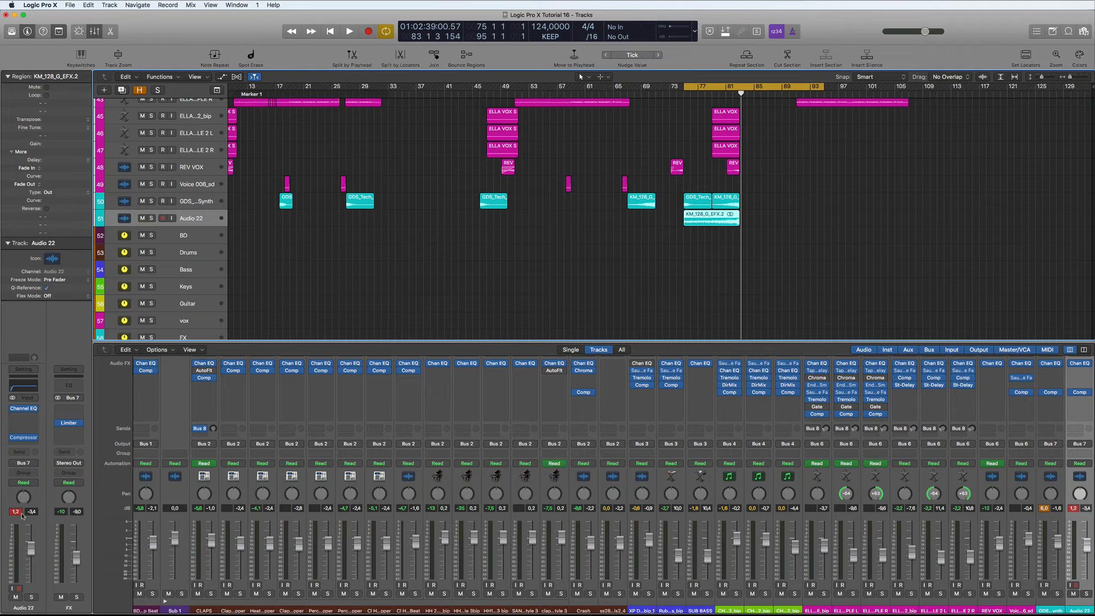
click(25, 438)
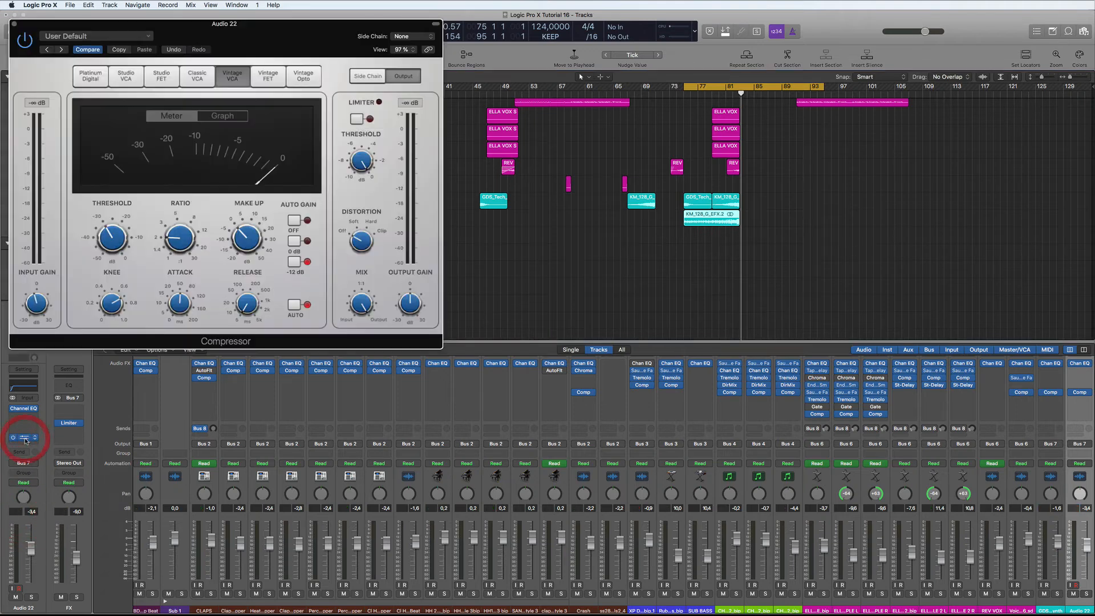
key(space)
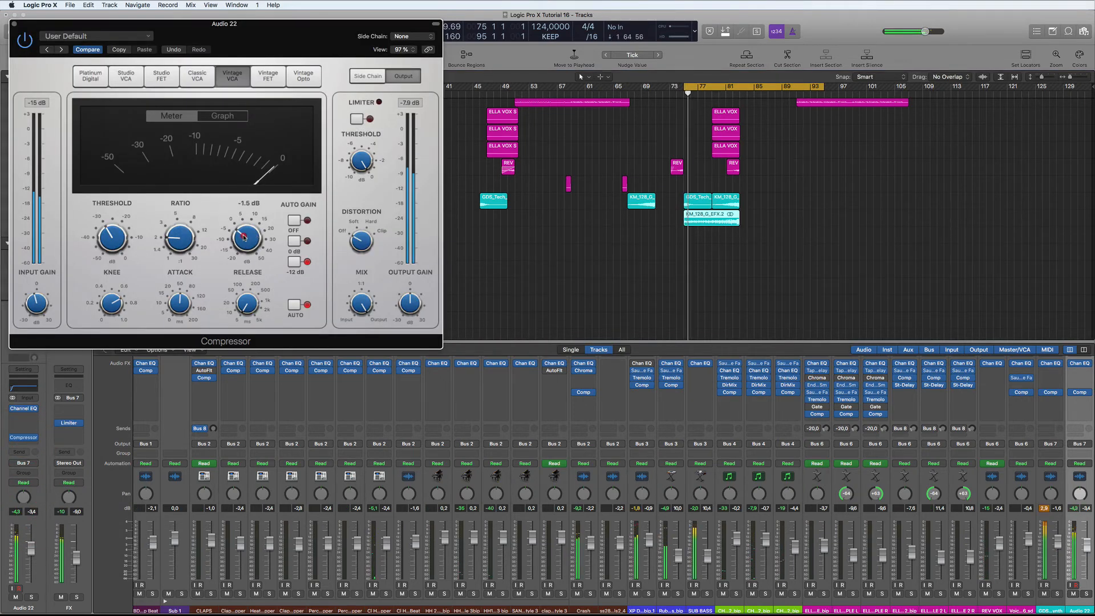
click(244, 236)
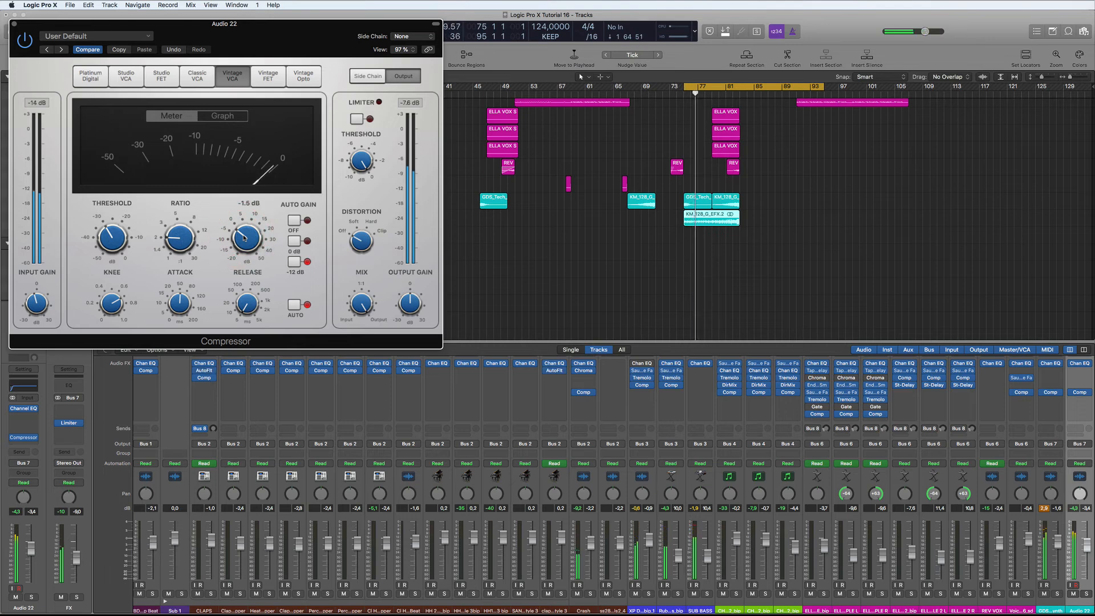
click(14, 25)
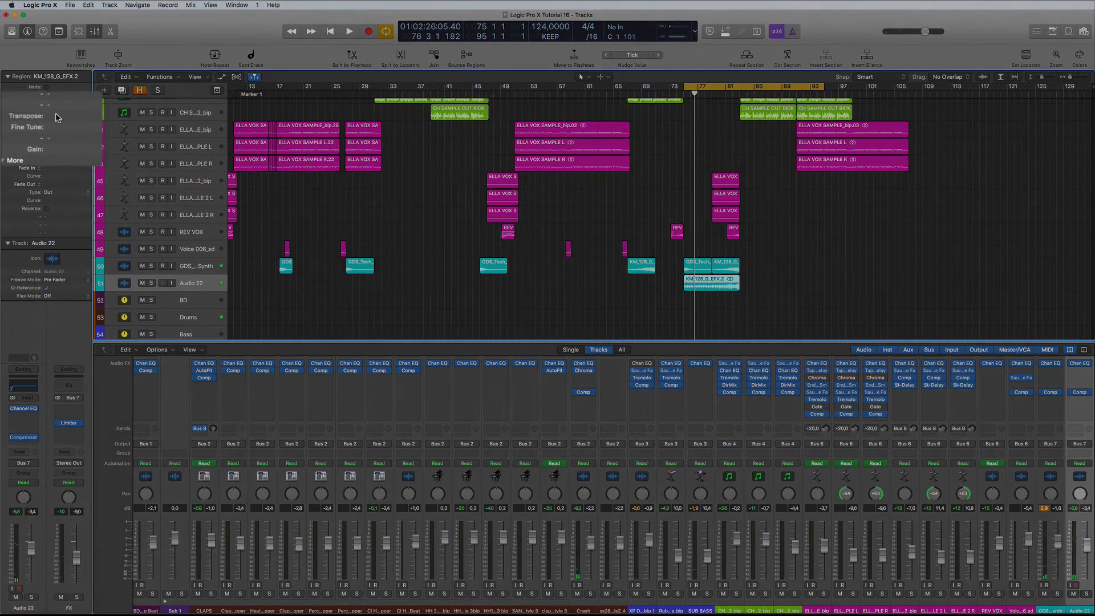
Step: Transpose the KM_128_G_EFX.2 region down in semitone steps through -1, -2 and lower while auditioning it with the build-up
click(52, 119)
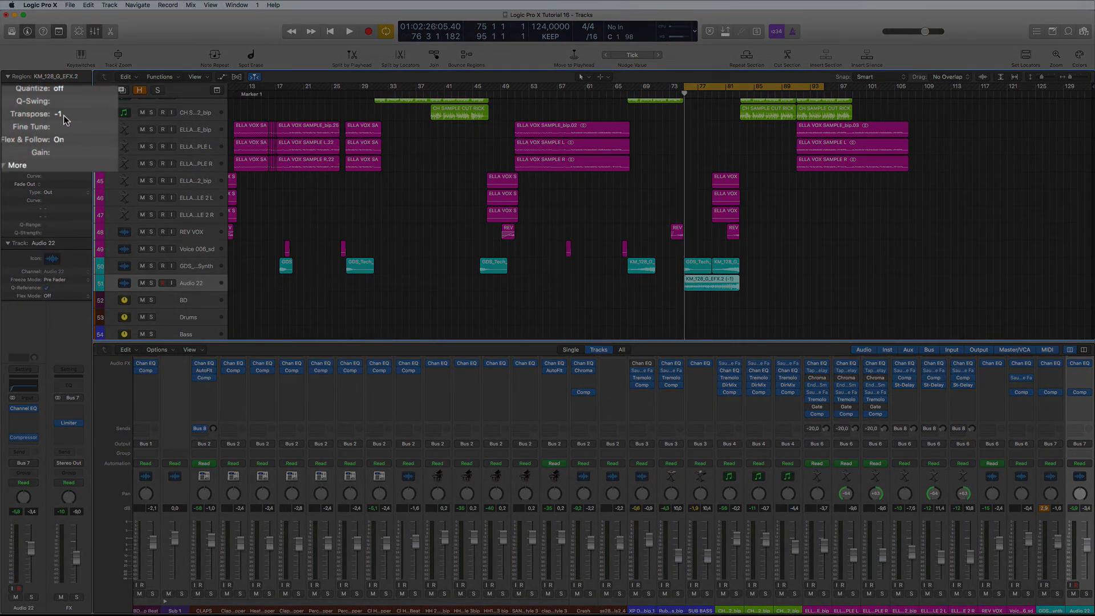
key(space)
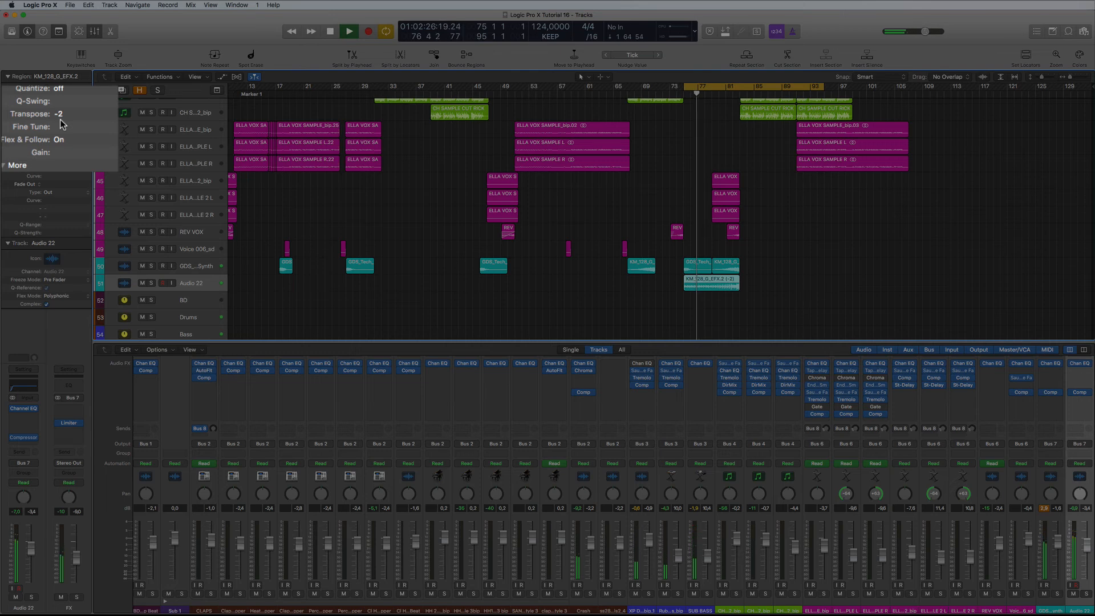
key(space)
key(space)
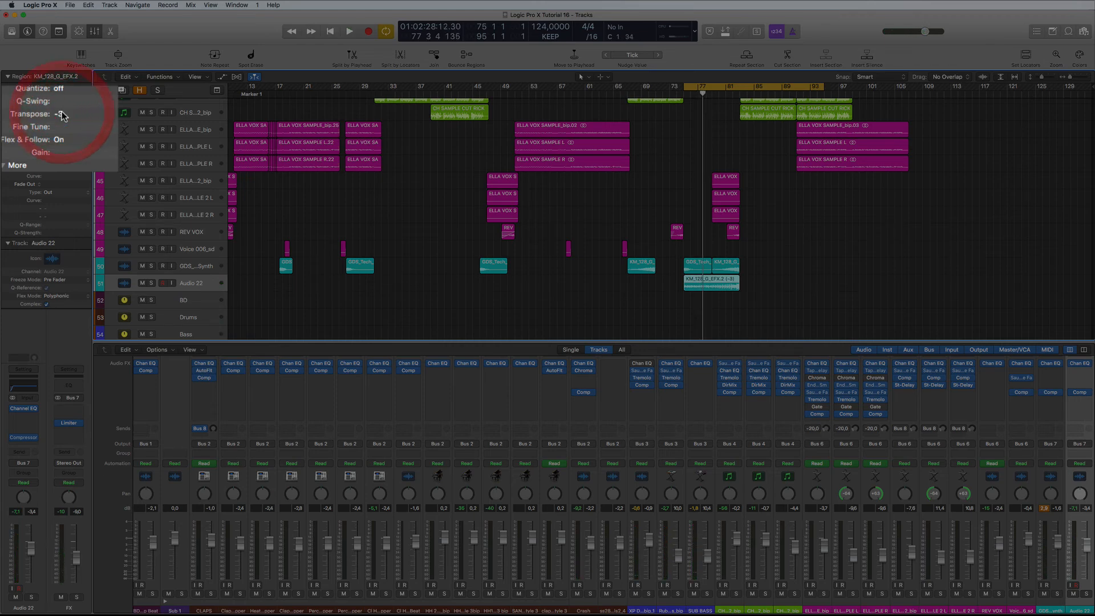
key(space)
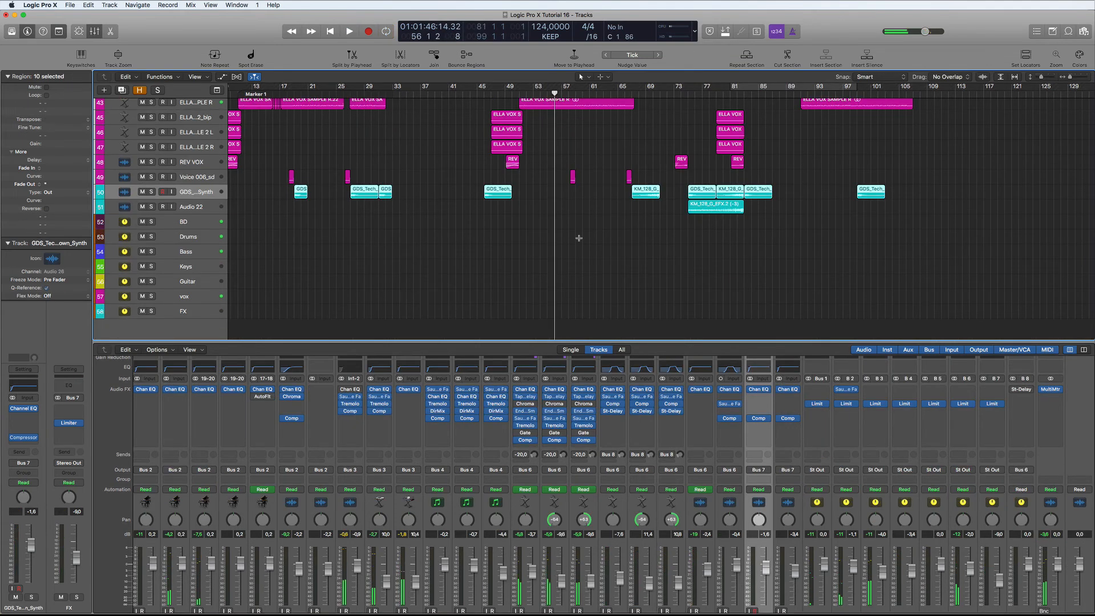
Step: Look over the complete arrangement, from the reference and kick tracks through drums, bass, keys and vocals to the effects
scroll(579, 238, up, 10)
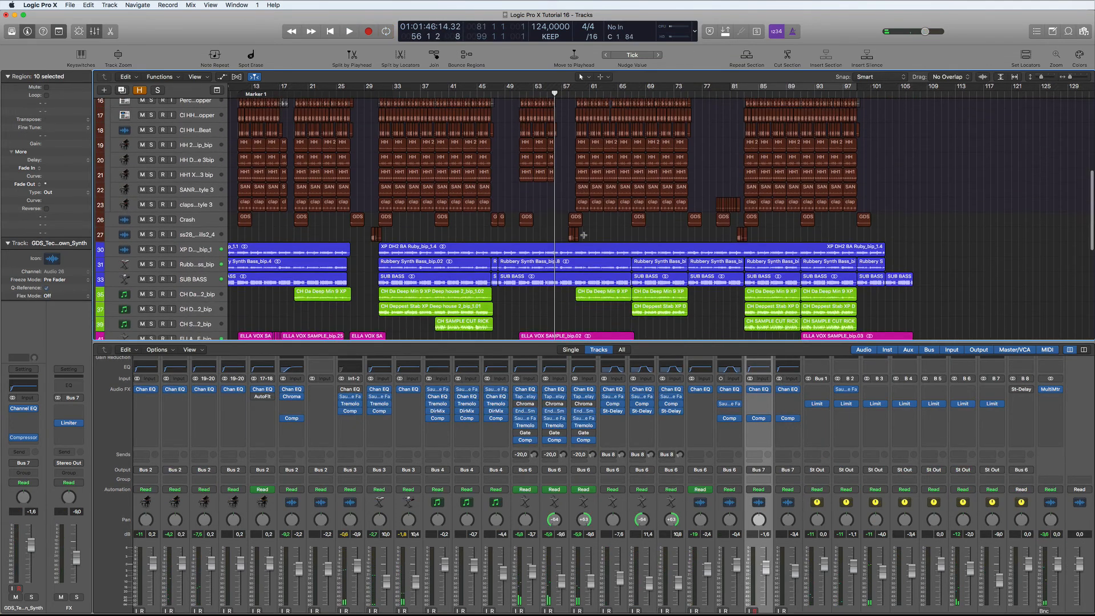
scroll(583, 235, up, 10)
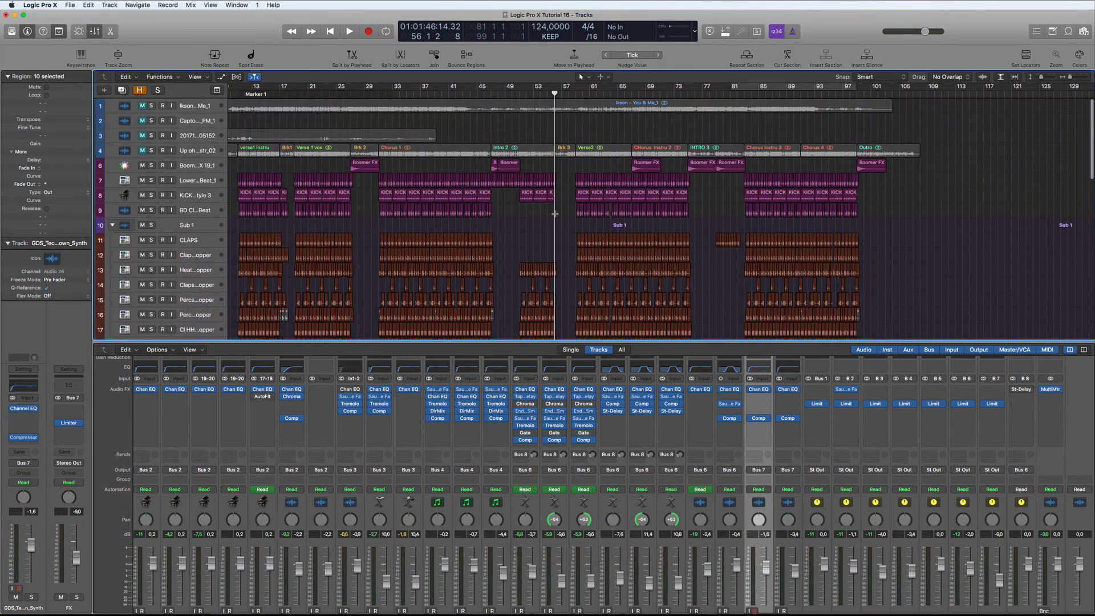
scroll(476, 219, down, 10)
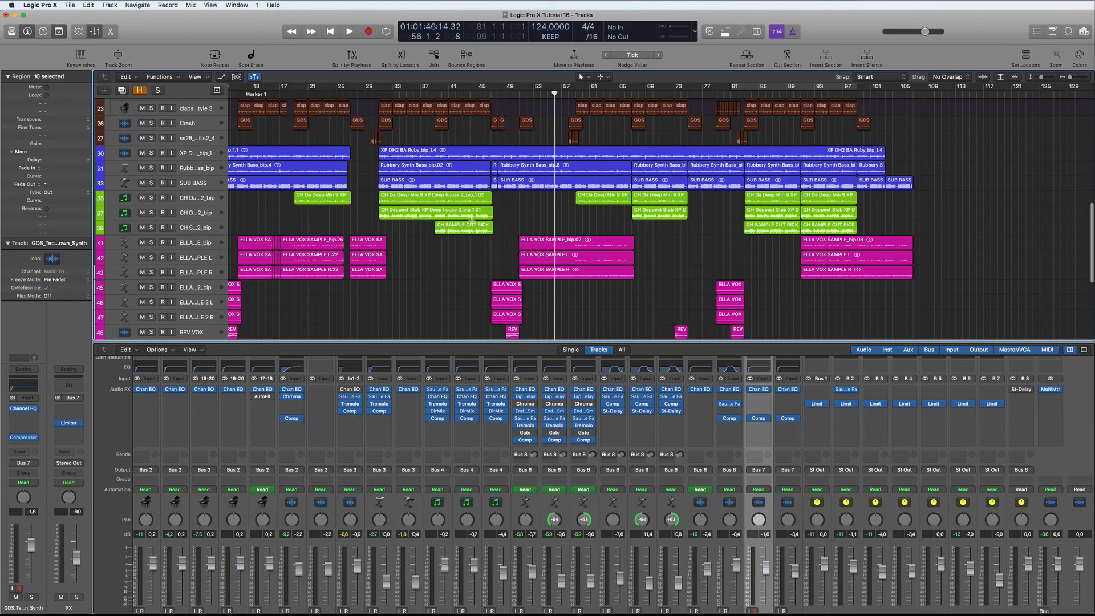
scroll(471, 219, up, 6)
scroll(472, 219, up, 2)
scroll(472, 221, down, 10)
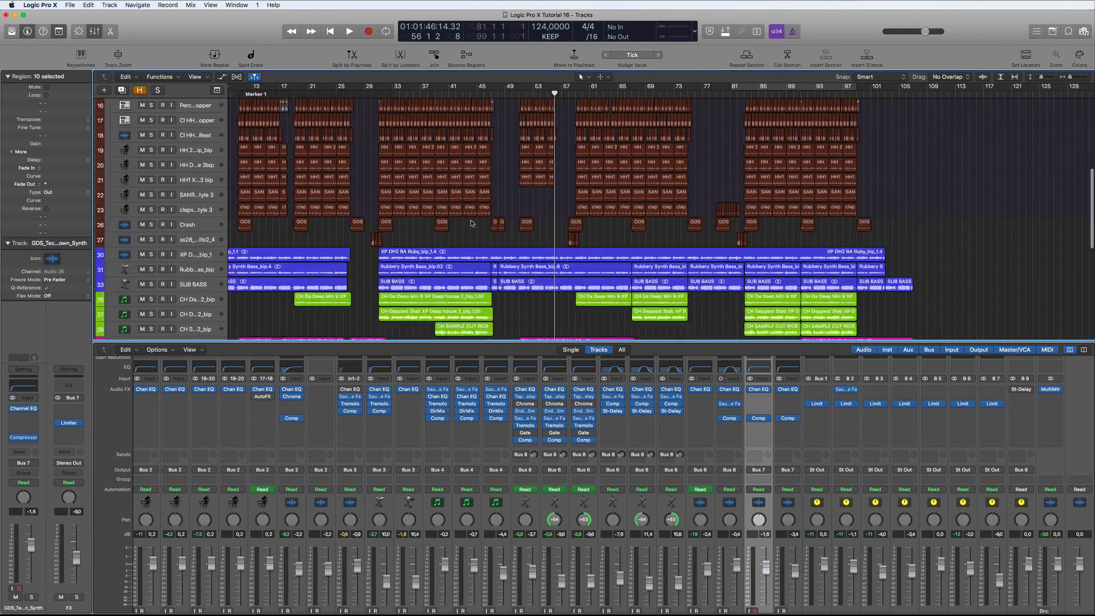
scroll(472, 222, down, 5)
scroll(471, 223, up, 15)
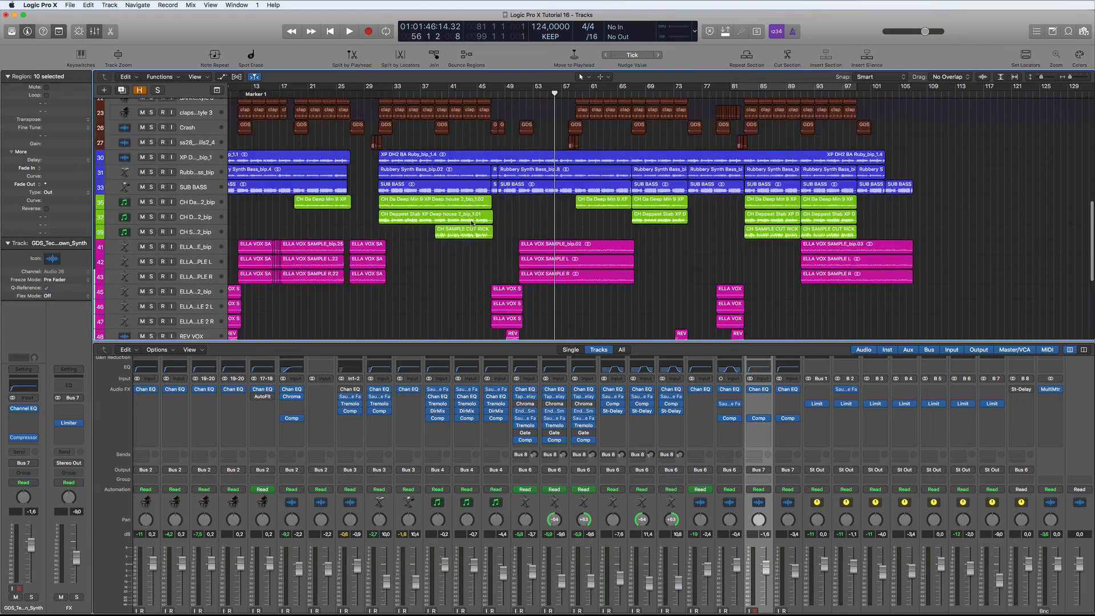
scroll(471, 222, down, 1)
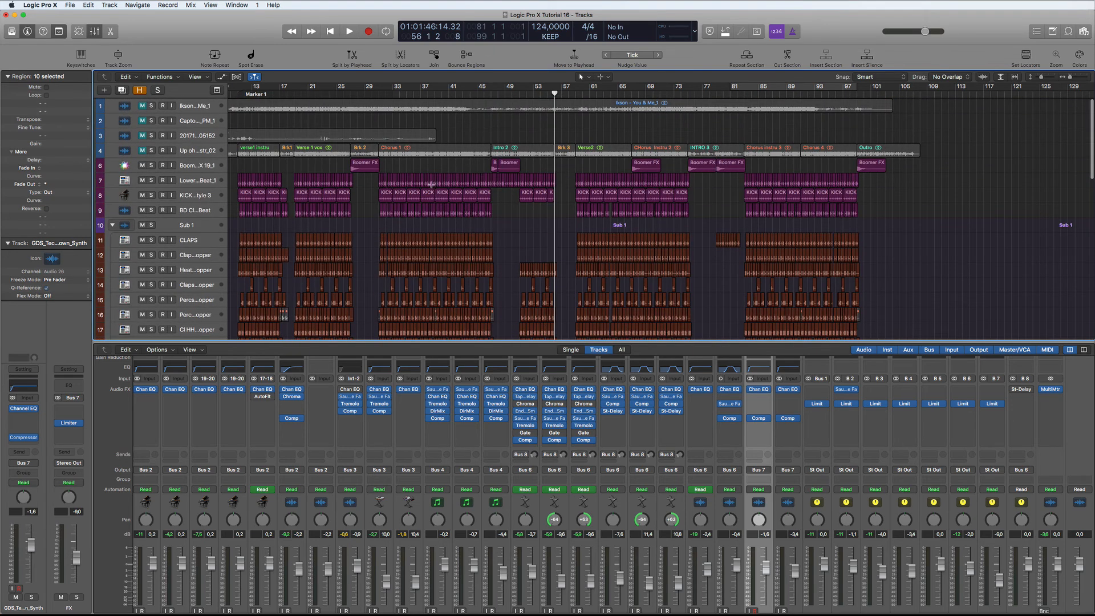
scroll(426, 187, down, 8)
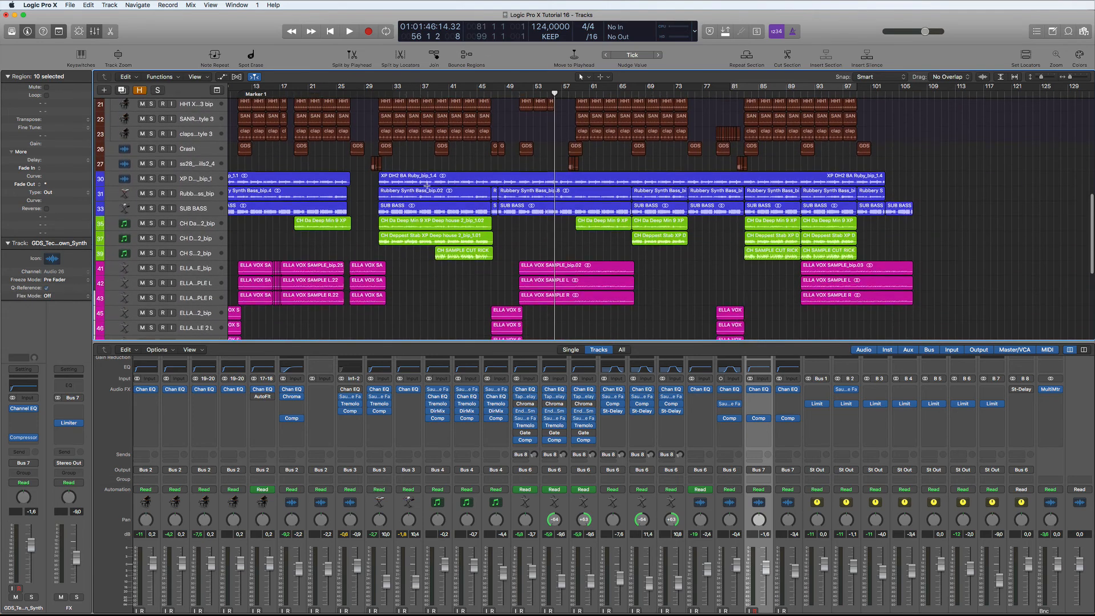
scroll(426, 186, up, 8)
scroll(426, 185, down, 8)
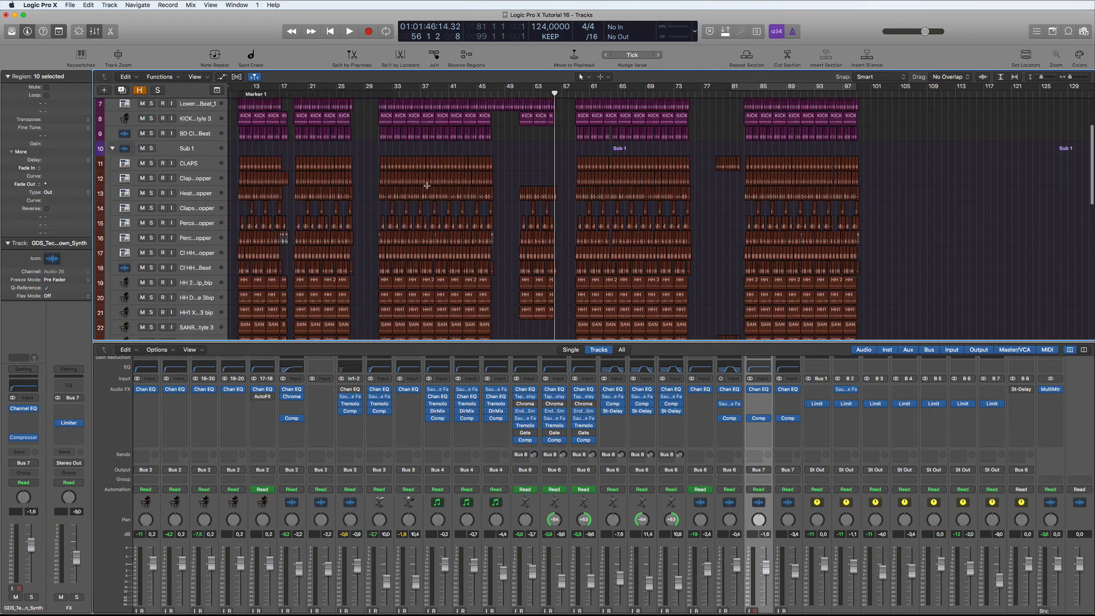
scroll(426, 185, up, 8)
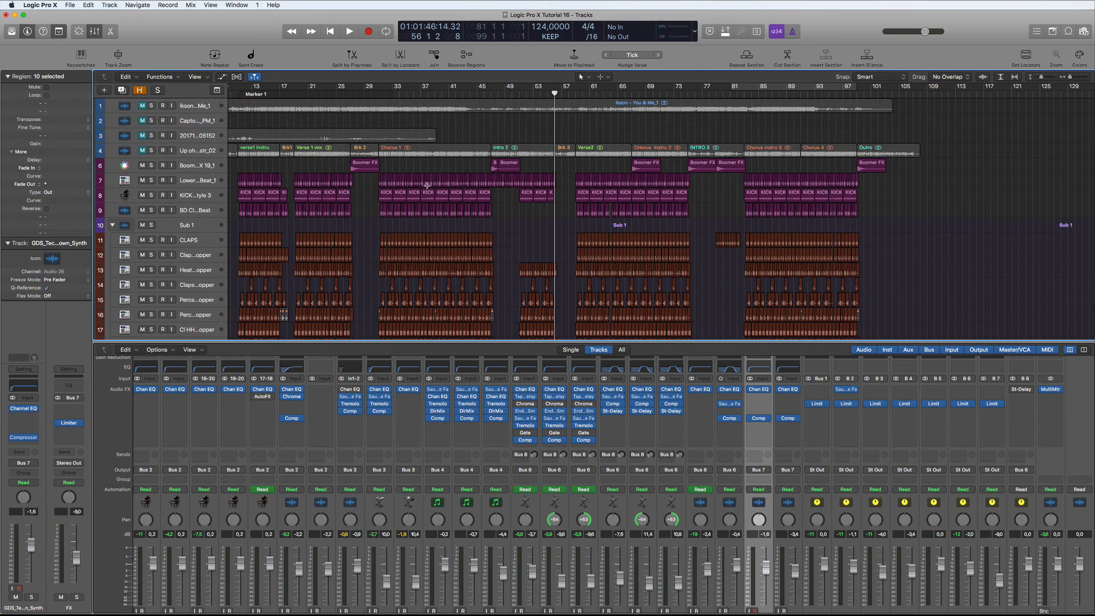